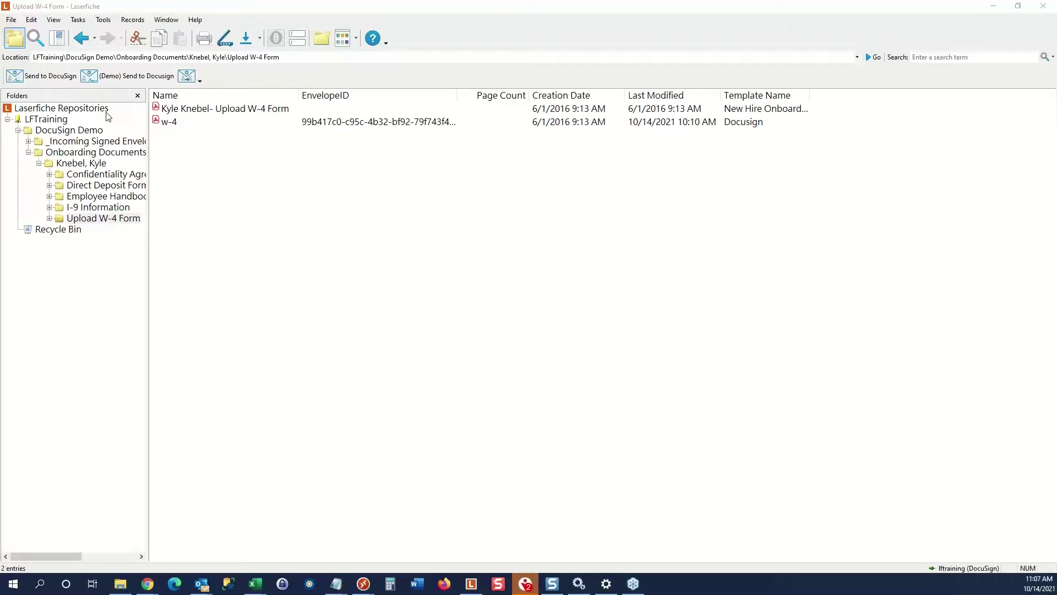
# Shrink and reposition Laserfiche, select the signed w-4 in Upload W-4 Form, then minimize Laserfiche.
pyautogui.doubleClick(352, 11)
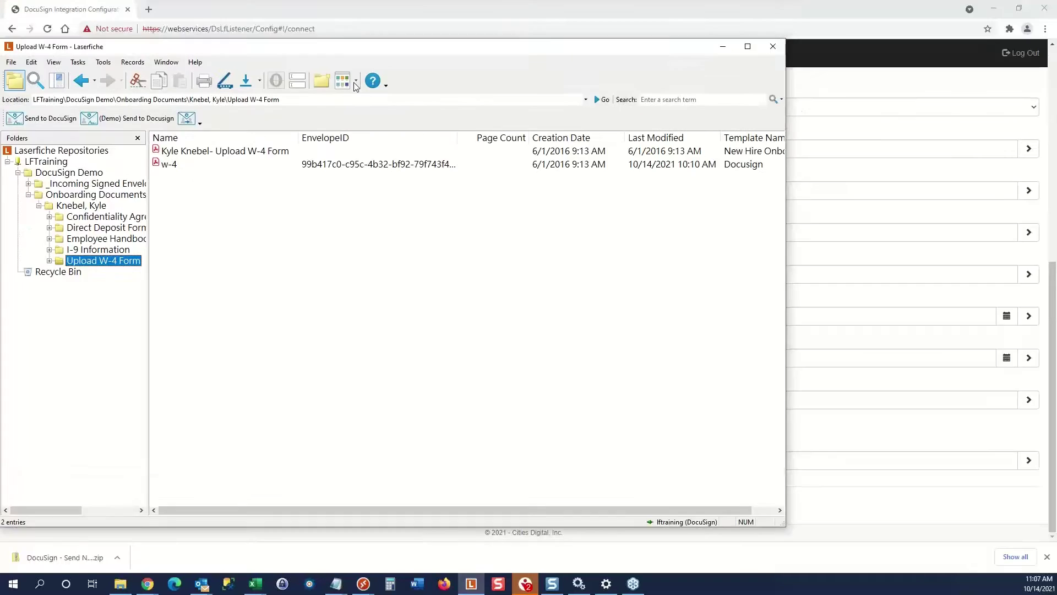
pyautogui.moveTo(354, 47); pyautogui.dragTo(436, 246)
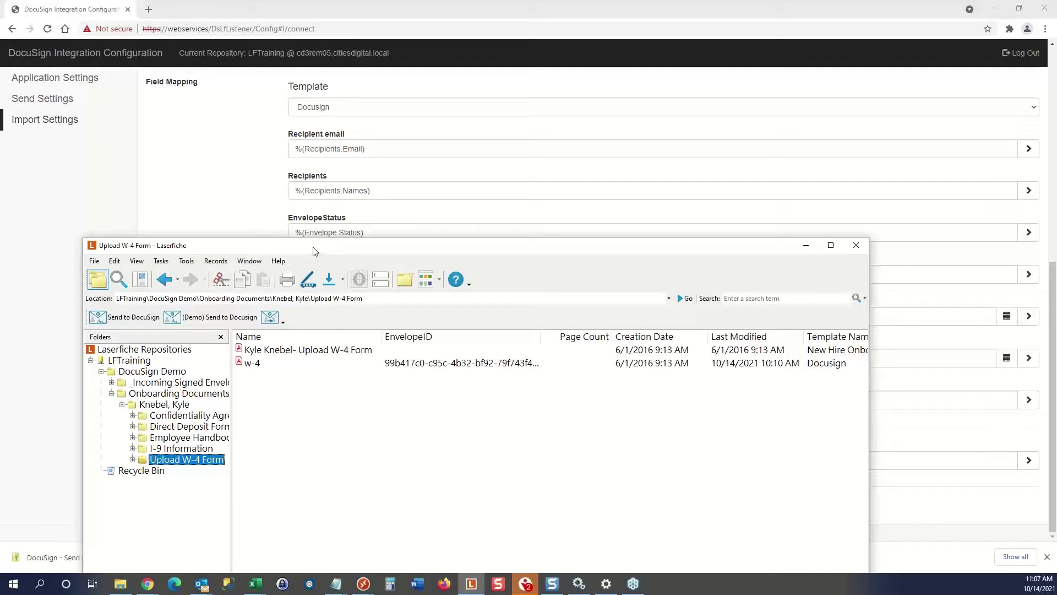
pyautogui.moveTo(315, 251); pyautogui.dragTo(299, 121)
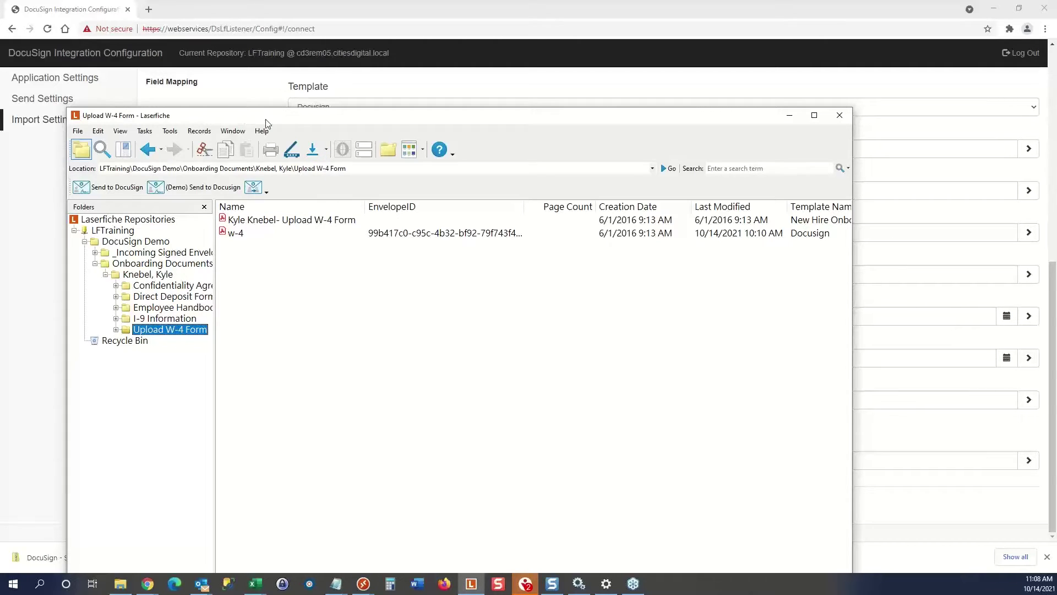
pyautogui.click(239, 235)
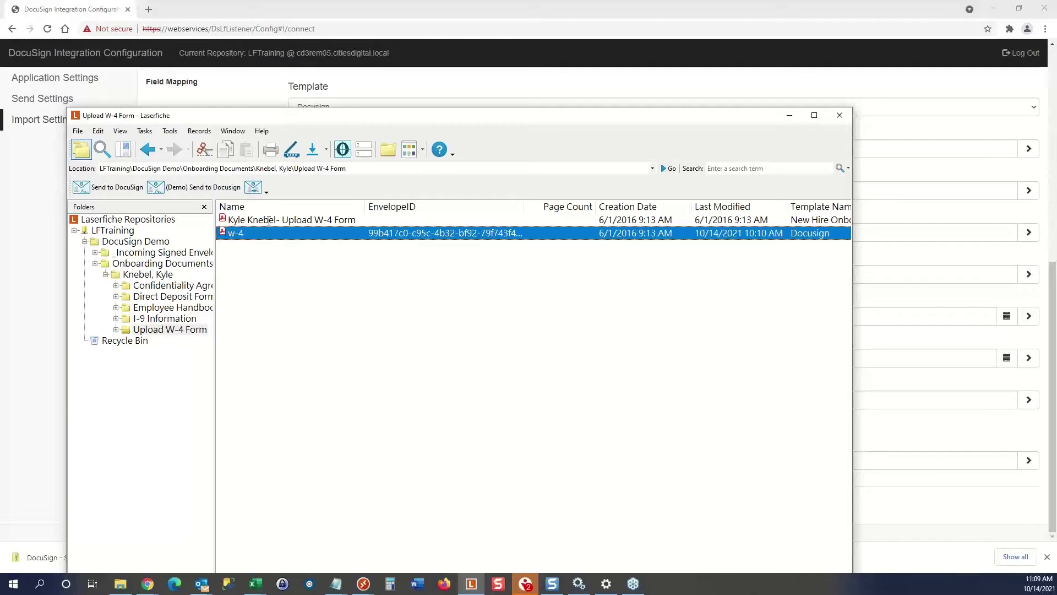
pyautogui.click(342, 13)
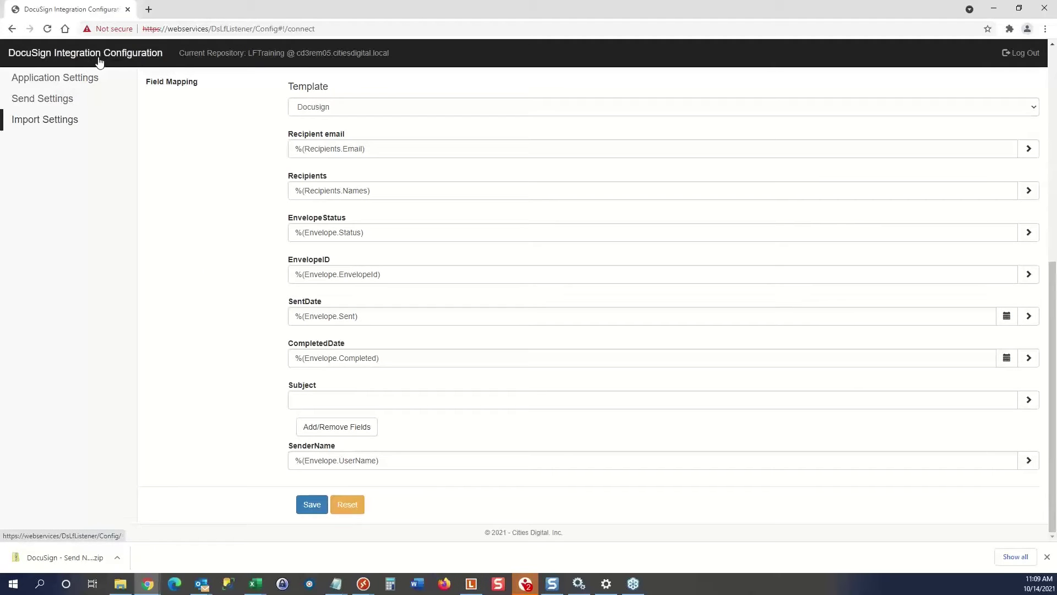
# Show Application Settings, highlight the DsLfListener and Config#!/ parts of its URL, then log out.
pyautogui.click(62, 84)
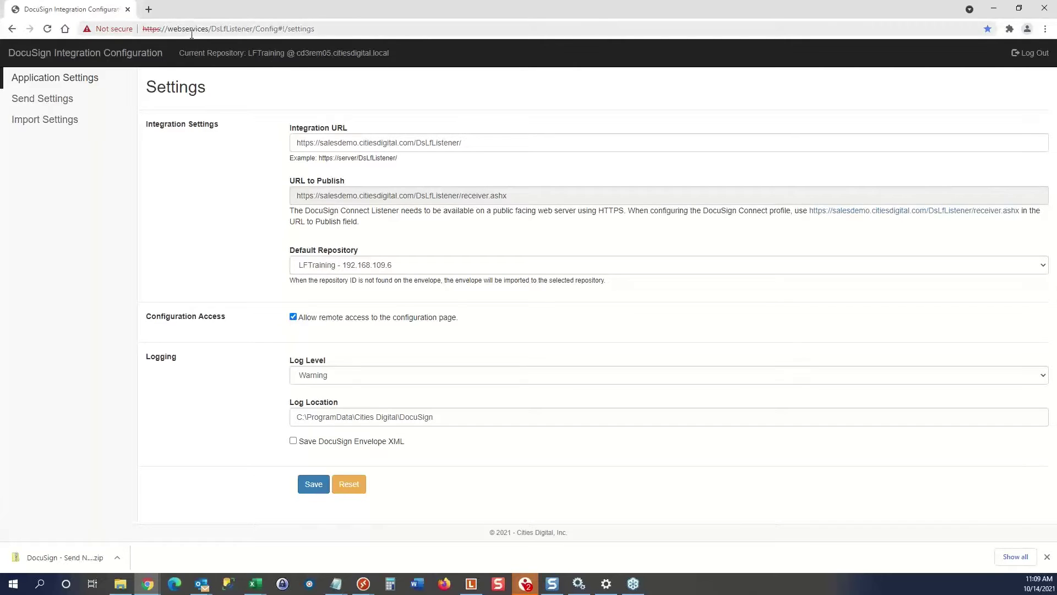
pyautogui.click(213, 31)
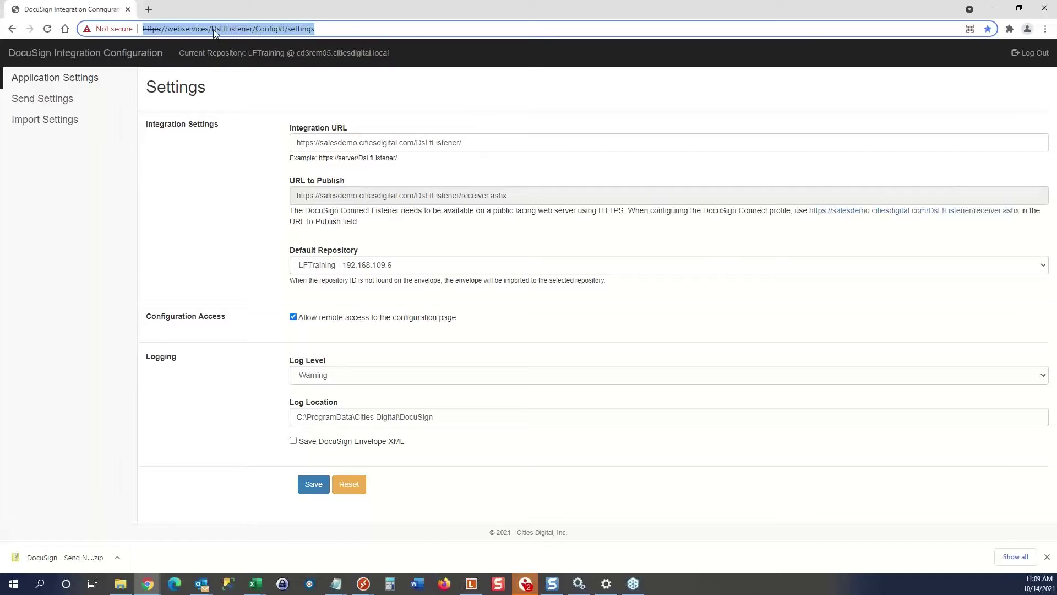
pyautogui.click(213, 29)
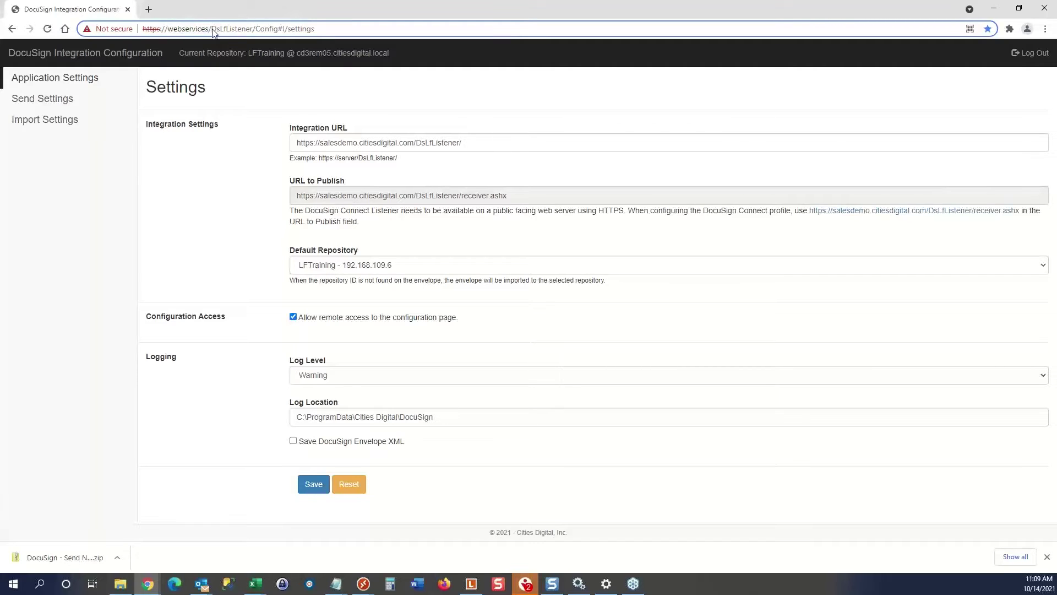
pyautogui.moveTo(208, 29); pyautogui.dragTo(282, 31)
pyautogui.click(252, 30)
pyautogui.moveTo(255, 31); pyautogui.dragTo(291, 33)
pyautogui.click(1030, 54)
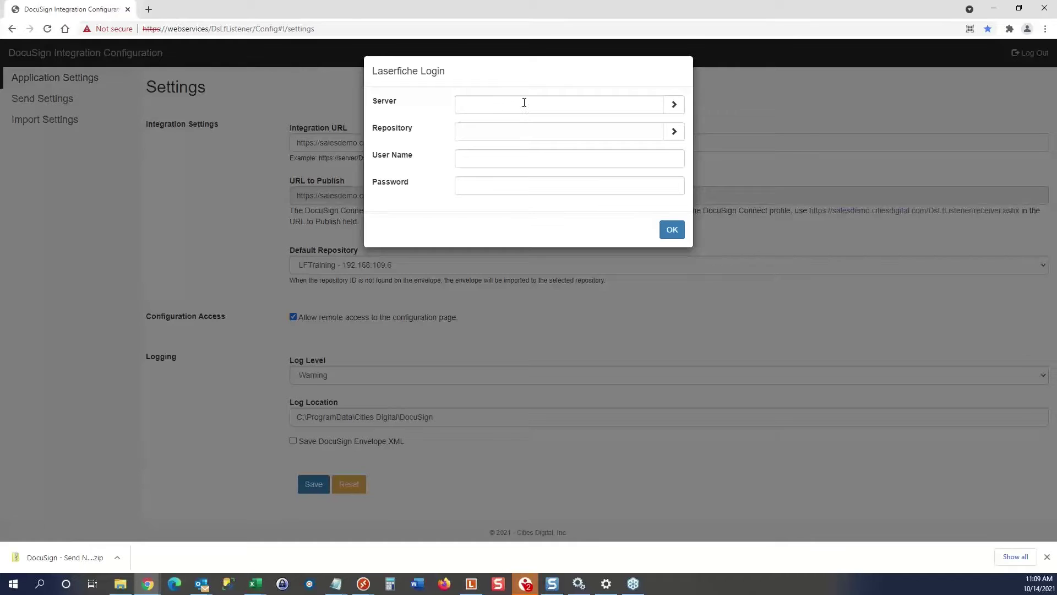
# Log in to repository LFTraining on cd3rem05.citiesdigital.local as user admin.
pyautogui.click(673, 104)
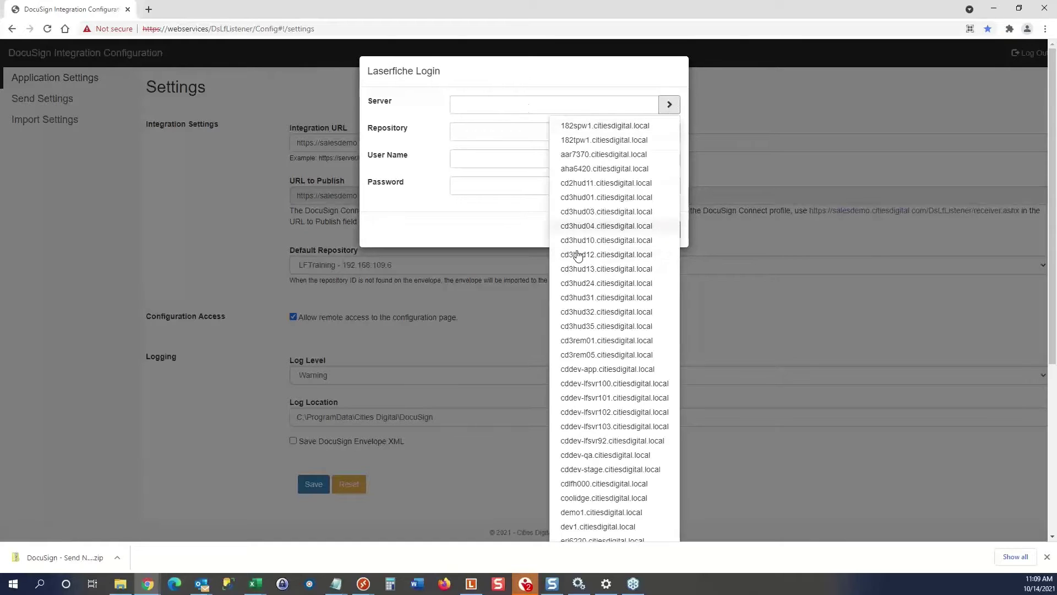
pyautogui.click(601, 355)
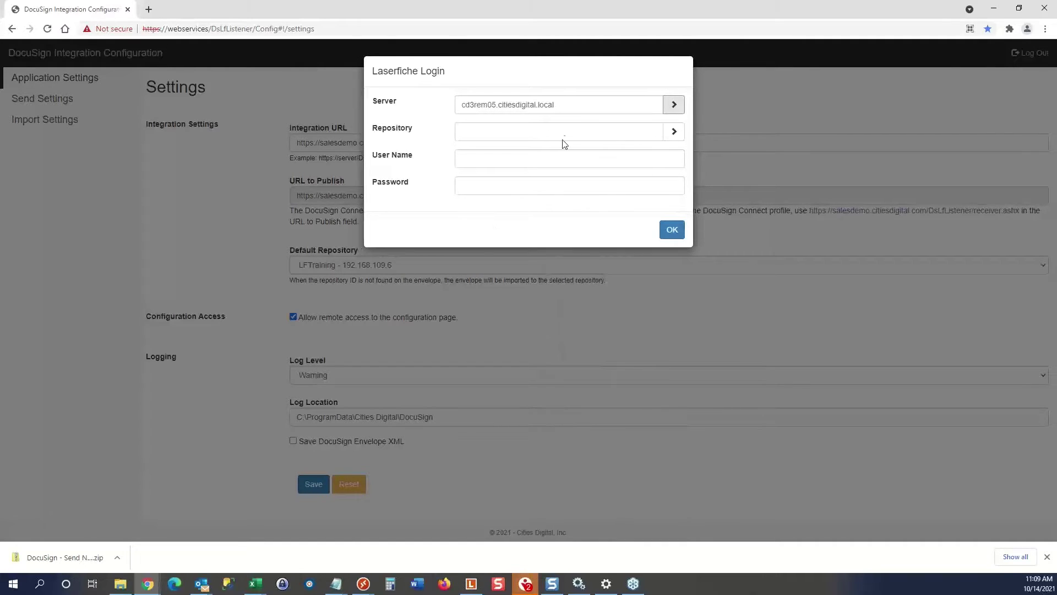
pyautogui.click(674, 132)
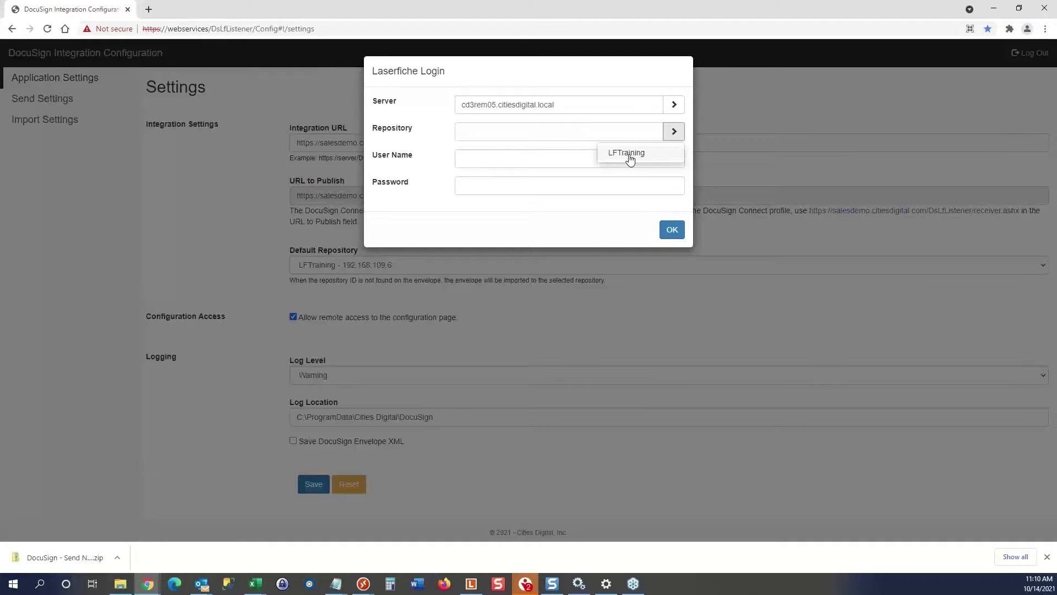
pyautogui.click(627, 153)
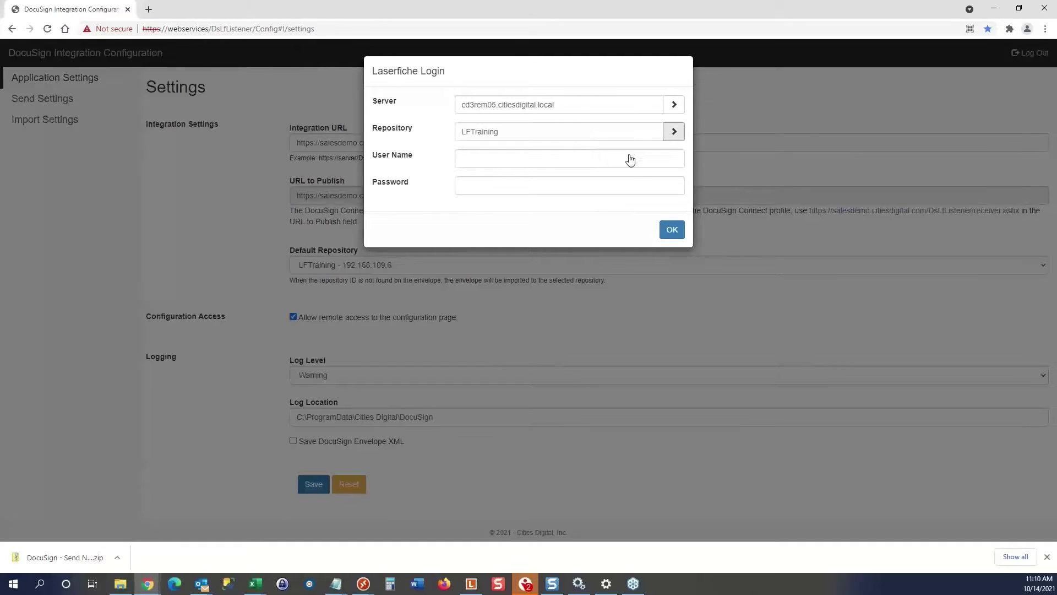
pyautogui.click(479, 159)
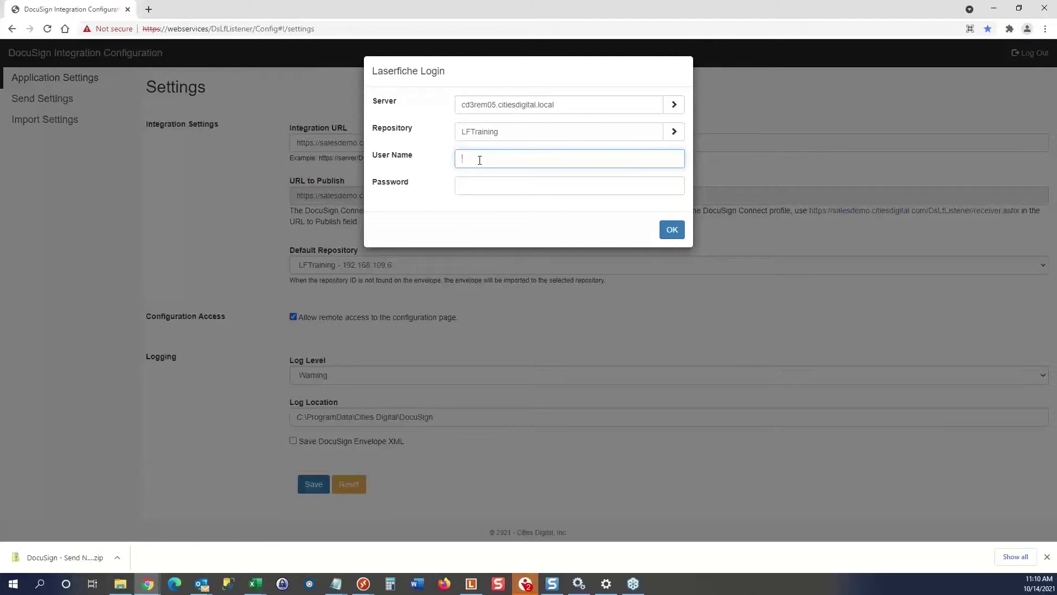
pyautogui.write('admin')
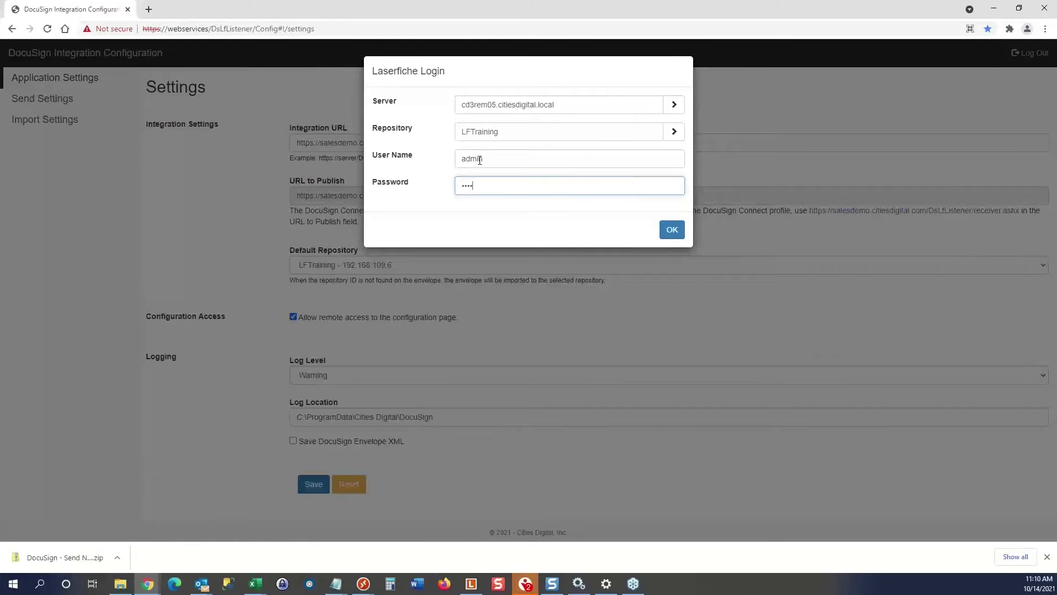
pyautogui.click(669, 230)
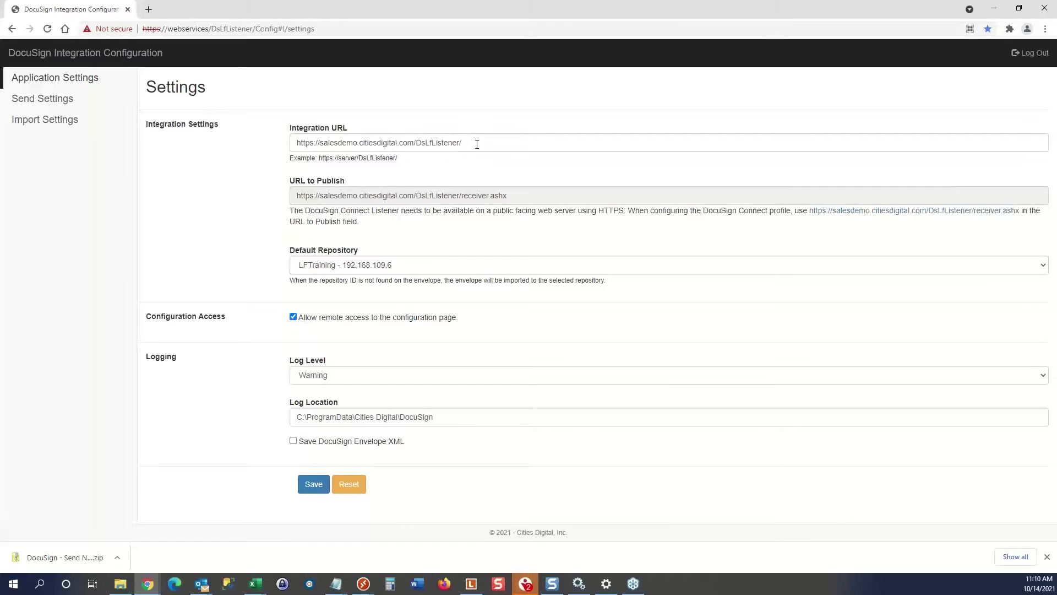
pyautogui.moveTo(470, 143); pyautogui.dragTo(275, 144)
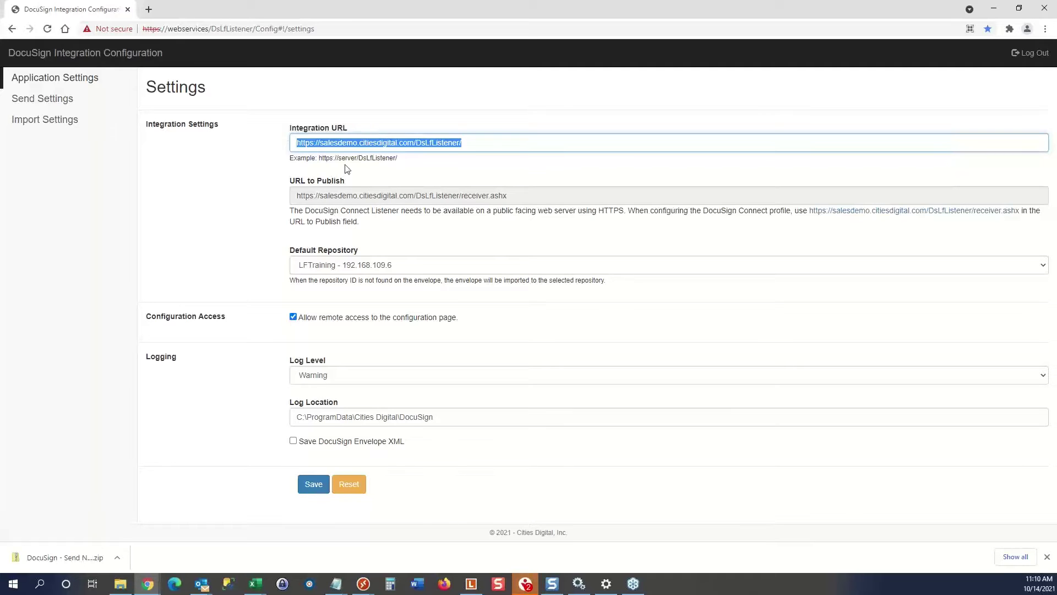
pyautogui.click(416, 162)
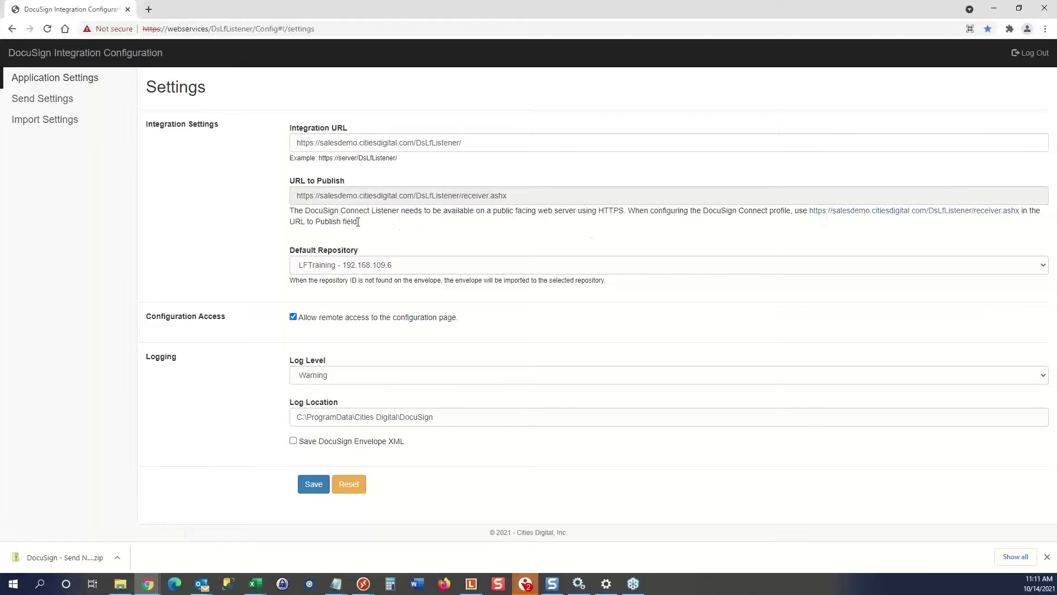
pyautogui.moveTo(357, 221); pyautogui.dragTo(293, 211)
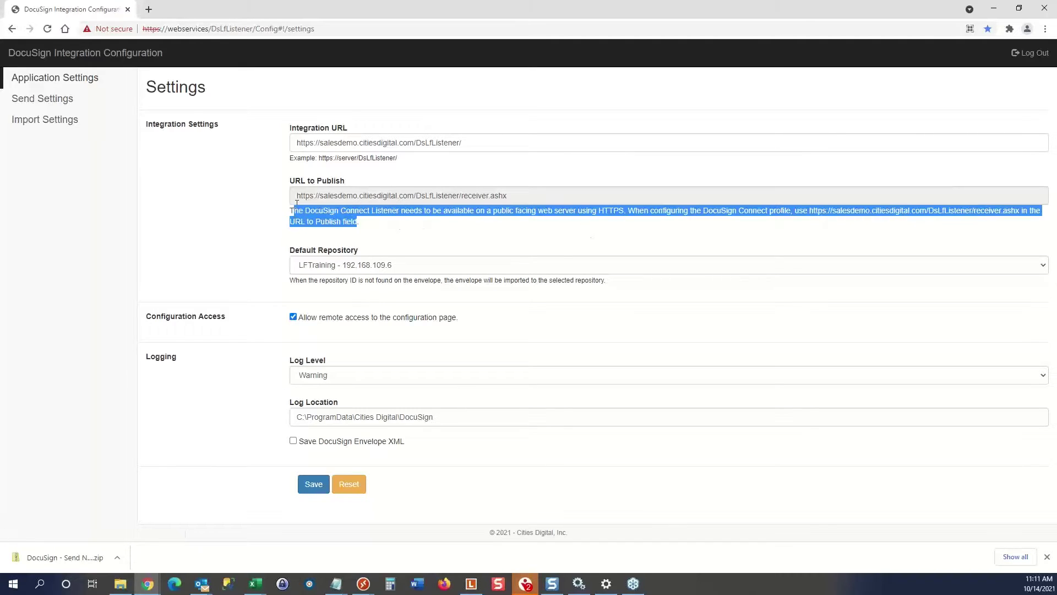
pyautogui.click(325, 130)
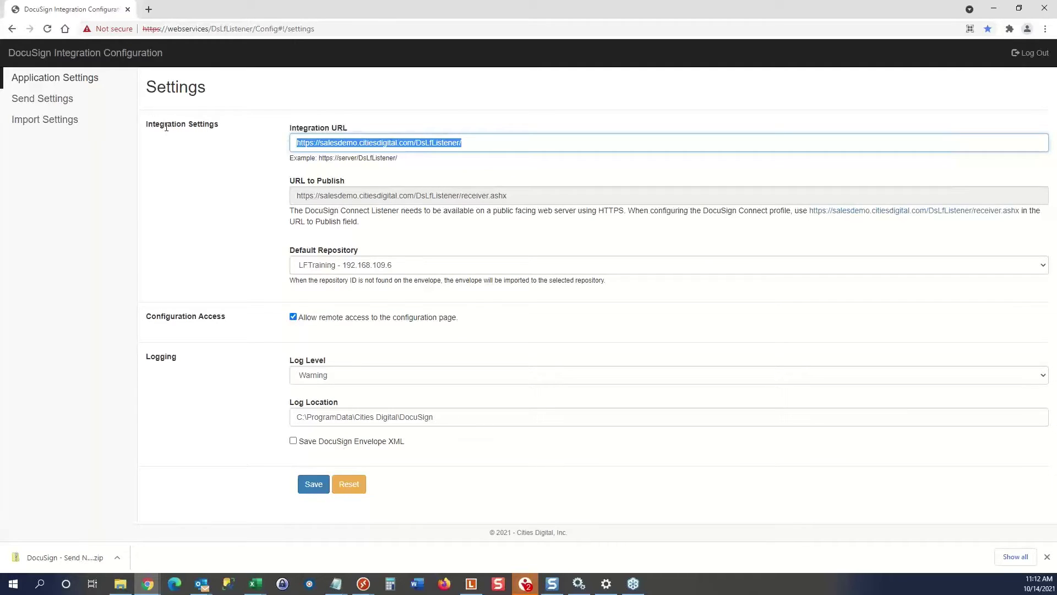
# Open Send Settings and log in to LFTraining on cd3rem05.citiesdigital.local as admin.
pyautogui.click(51, 100)
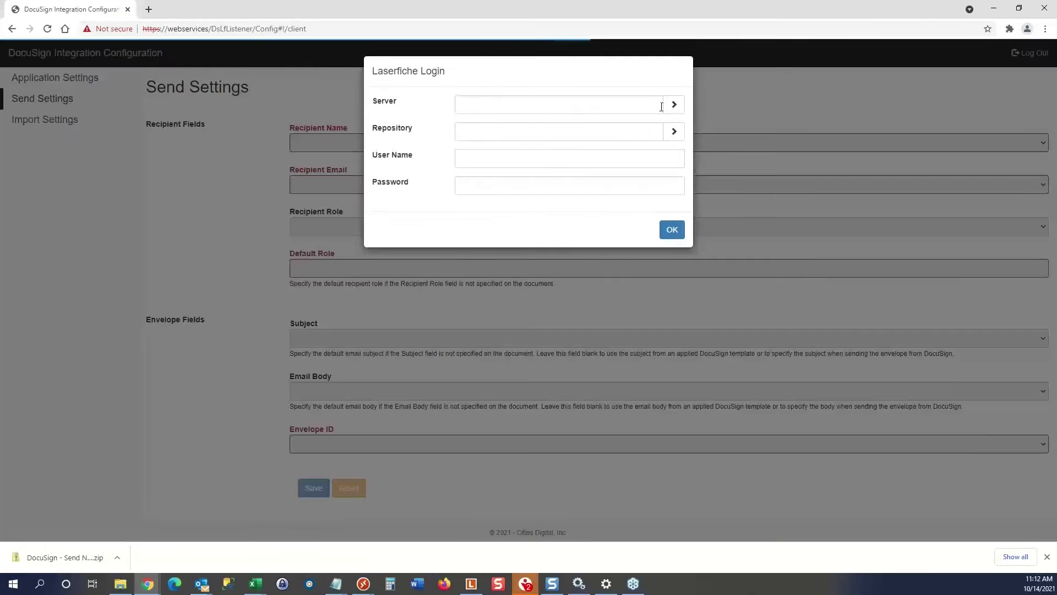
pyautogui.click(674, 105)
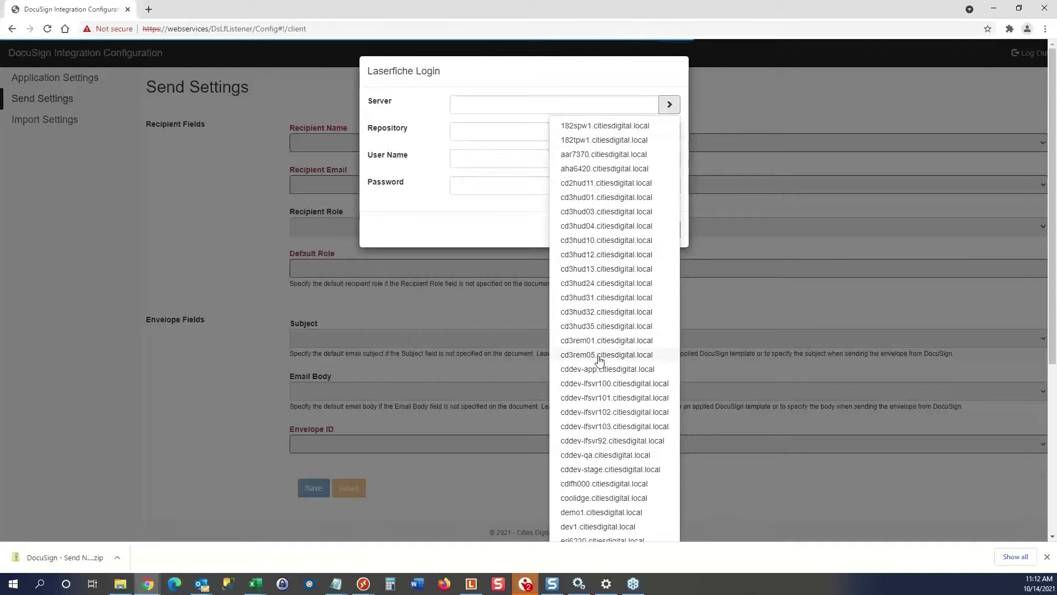
pyautogui.click(600, 356)
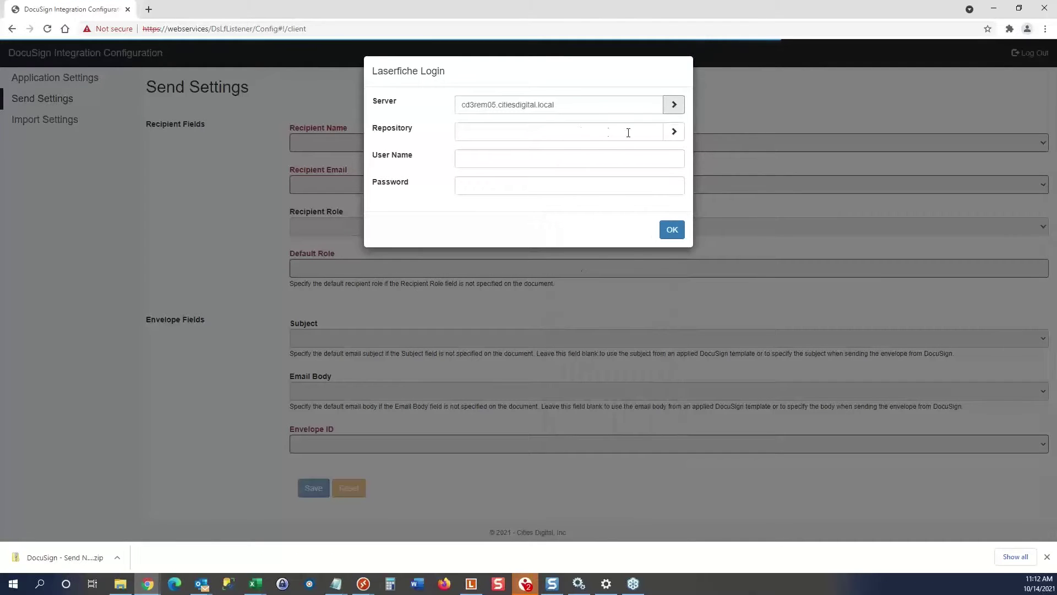
pyautogui.click(673, 131)
pyautogui.click(632, 157)
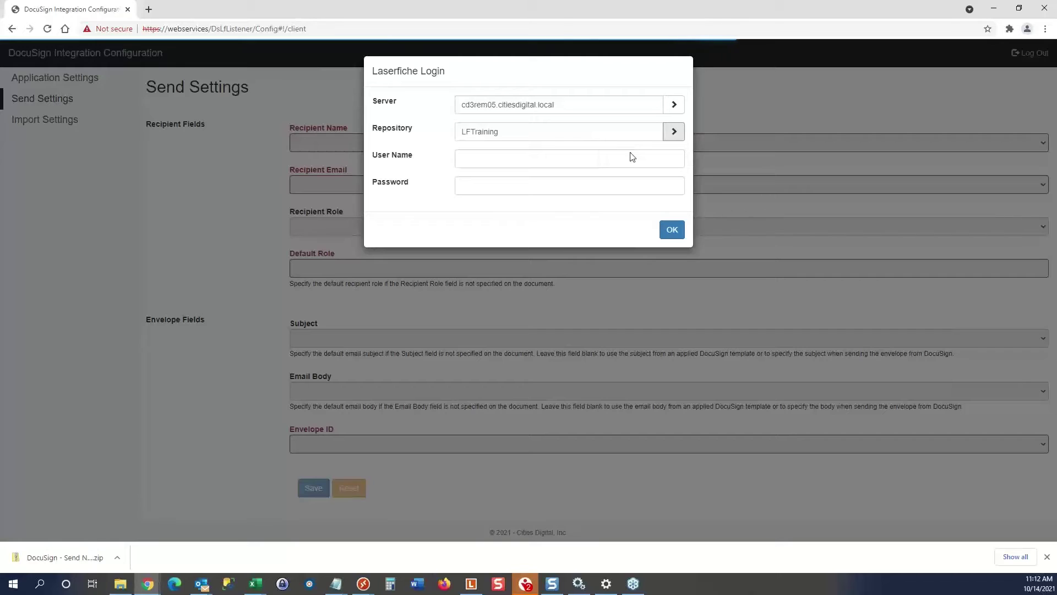
pyautogui.click(475, 159)
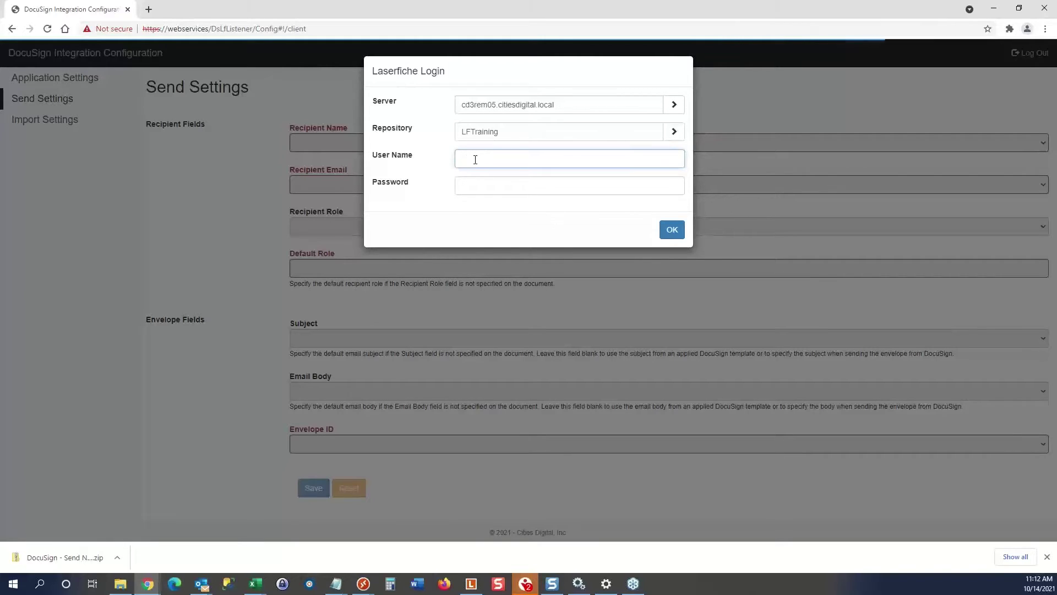
pyautogui.write('admin')
pyautogui.press('Tab')
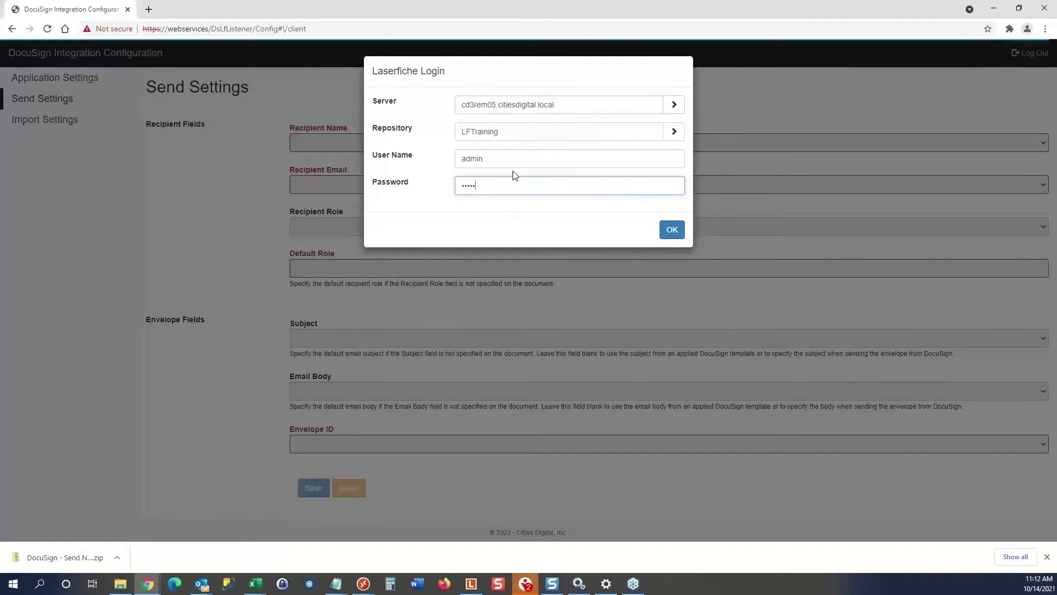
pyautogui.click(670, 230)
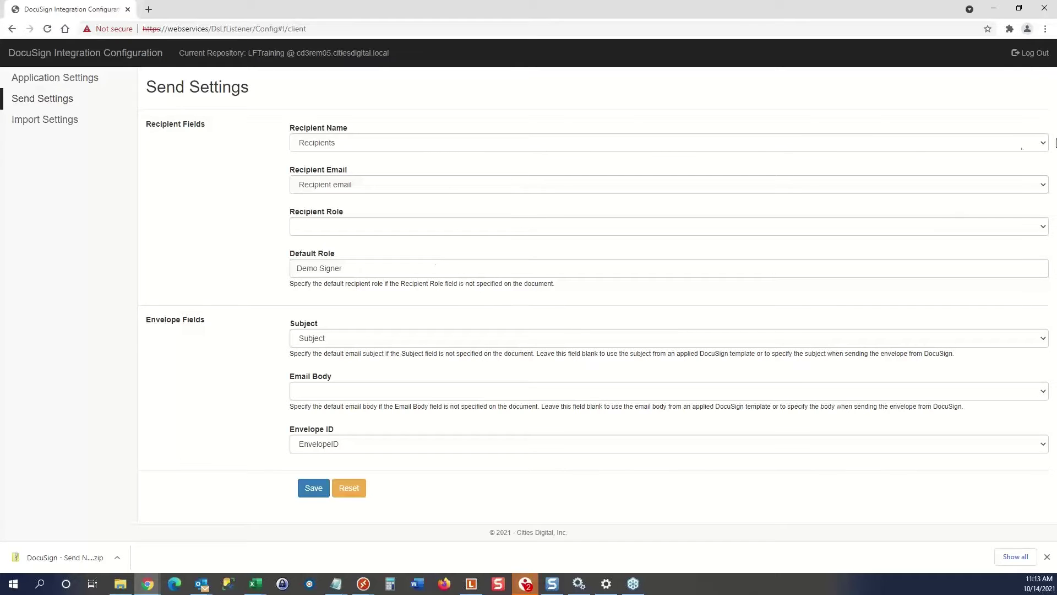
pyautogui.click(1042, 146)
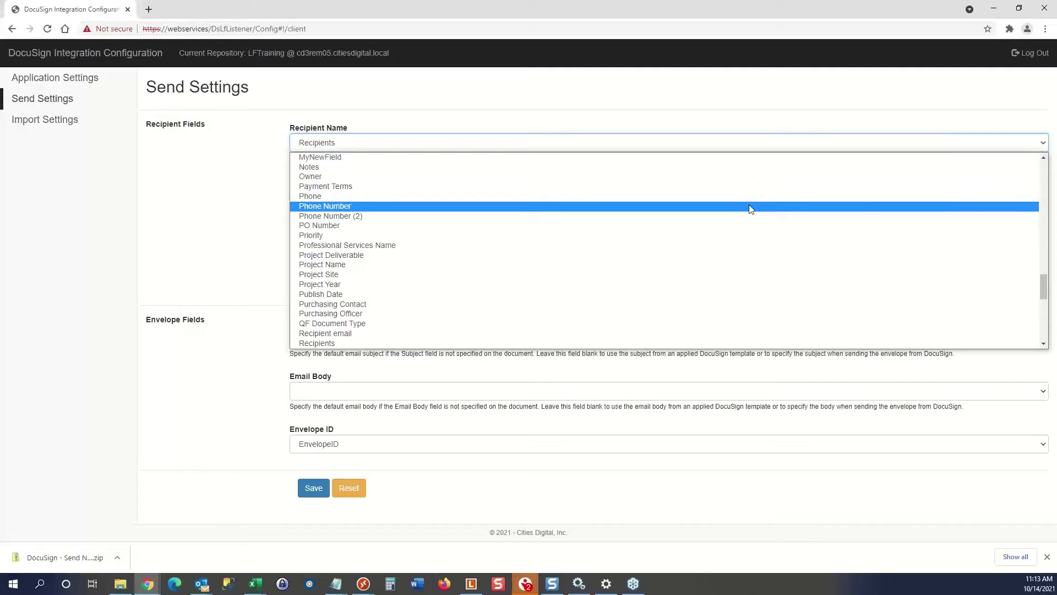
pyautogui.click(649, 121)
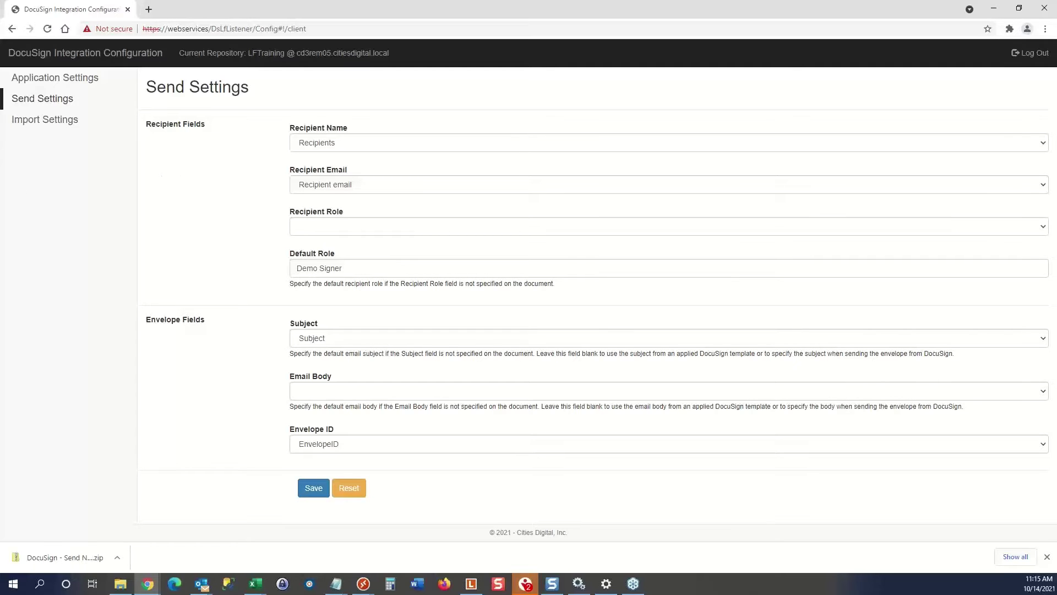
# Show Import Settings, importing to \DocuSign Demo\_Incoming Signed Envelopes on the DEFAULT volume.
pyautogui.click(53, 121)
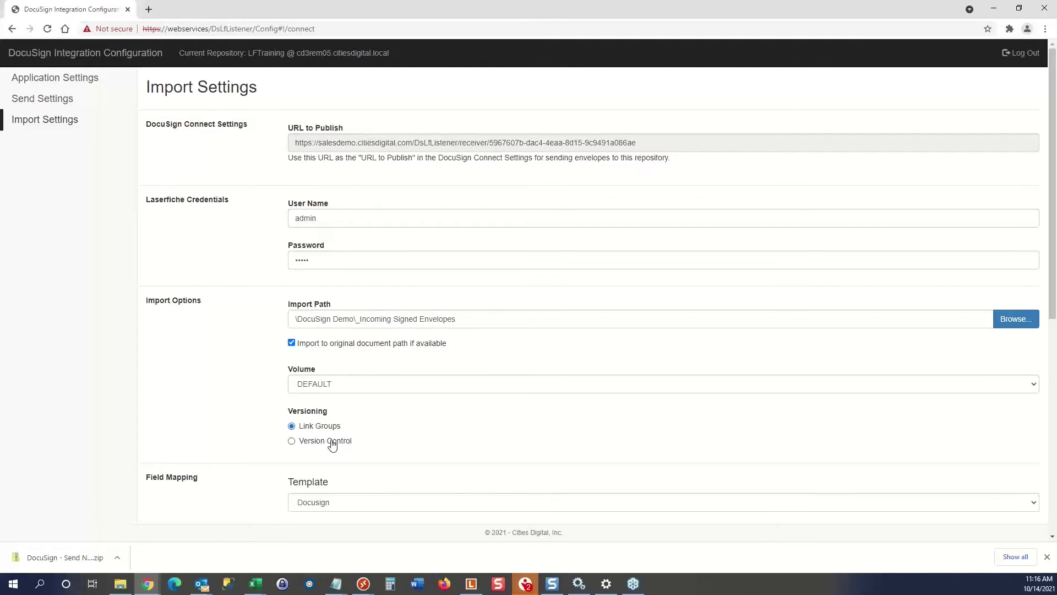
pyautogui.scroll(-2, 238, 418)
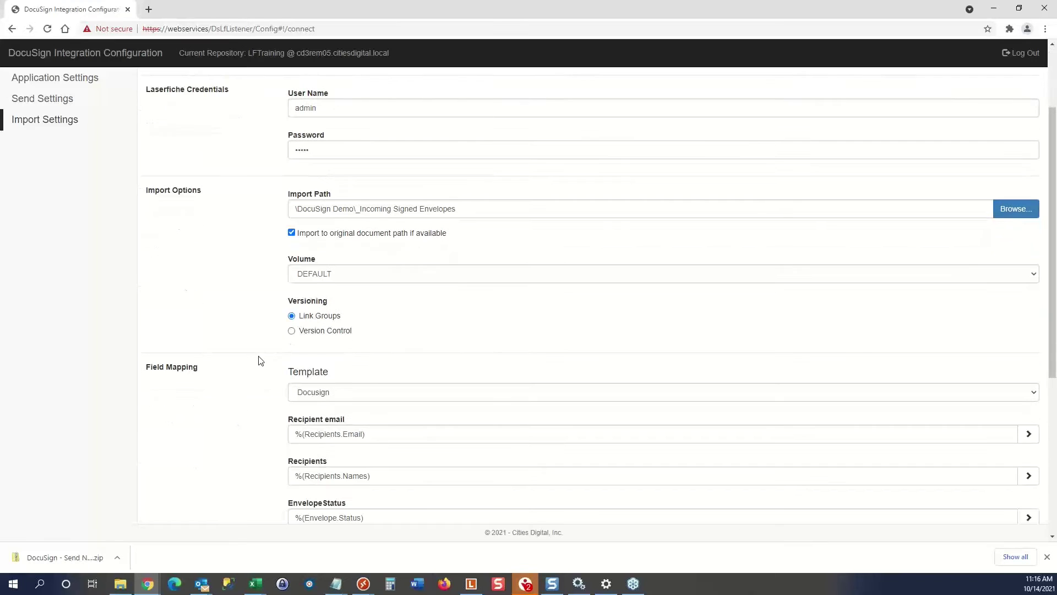
pyautogui.scroll(-1, 260, 342)
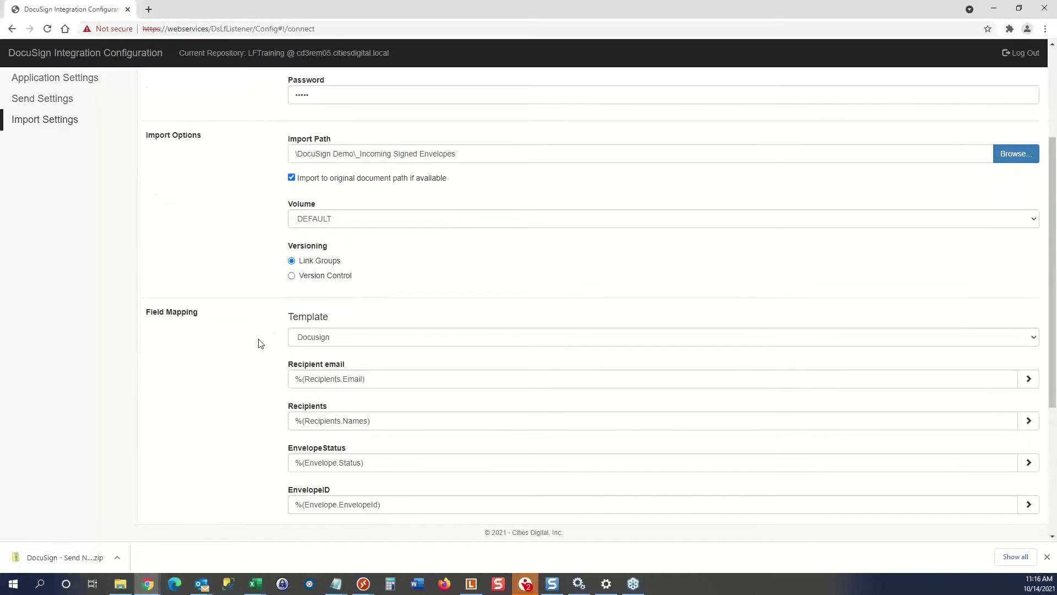
pyautogui.scroll(-1, 253, 342)
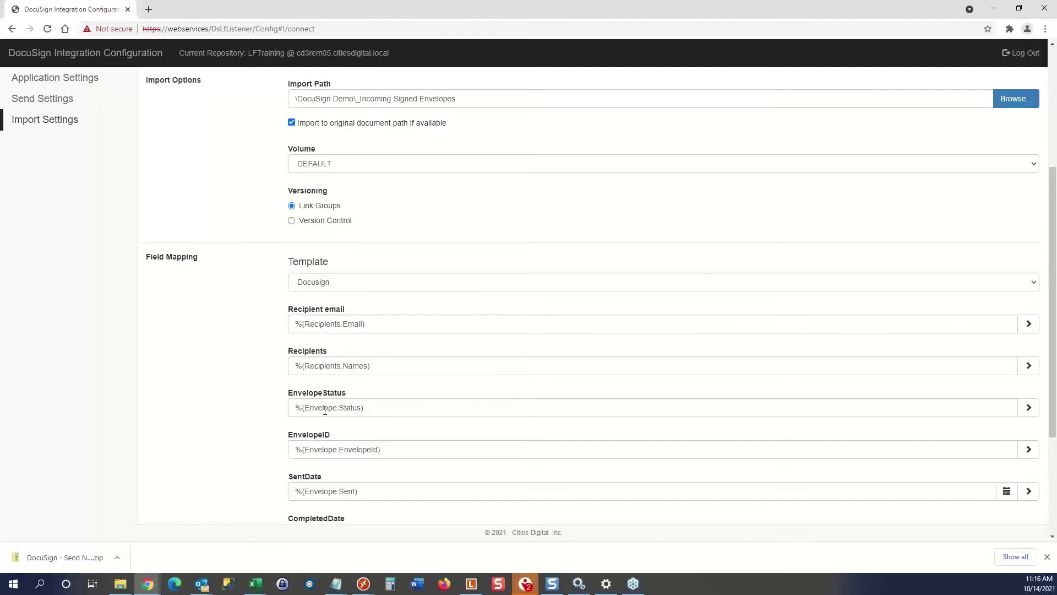
pyautogui.scroll(-2, 349, 471)
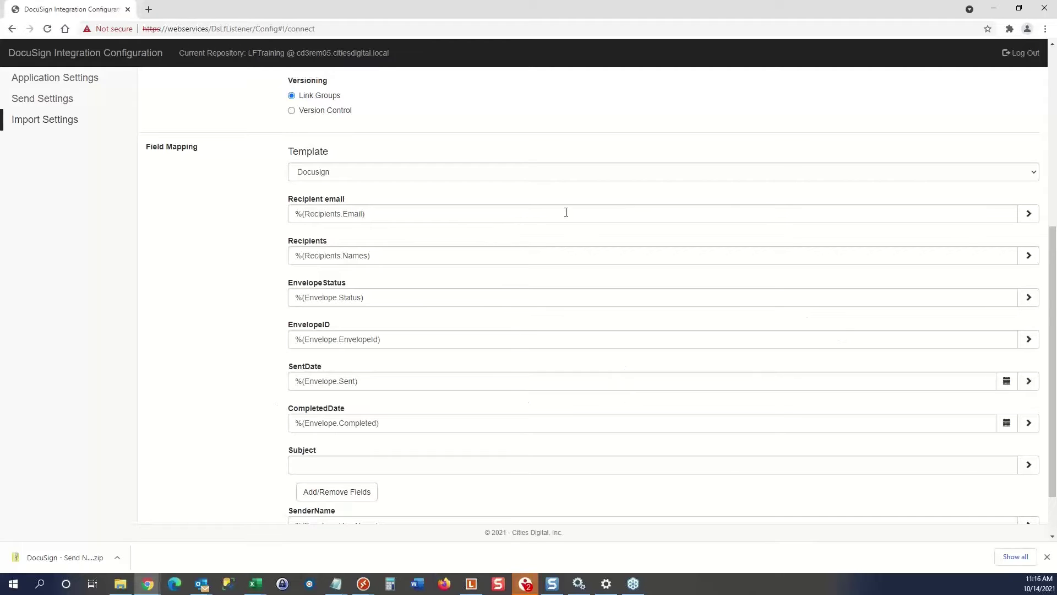
pyautogui.click(1029, 215)
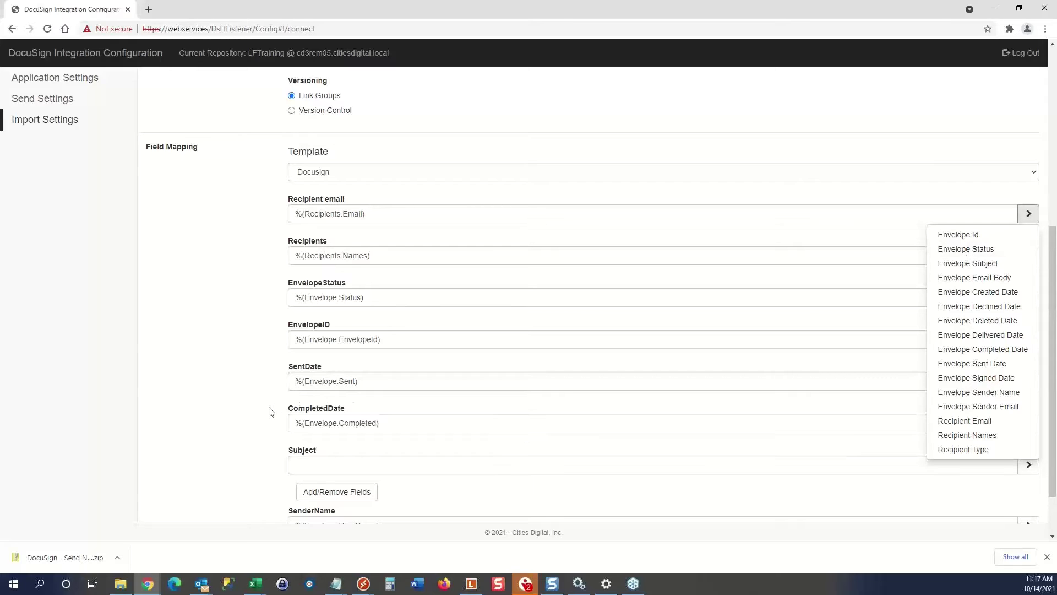
pyautogui.click(256, 416)
pyautogui.scroll(-1, 251, 417)
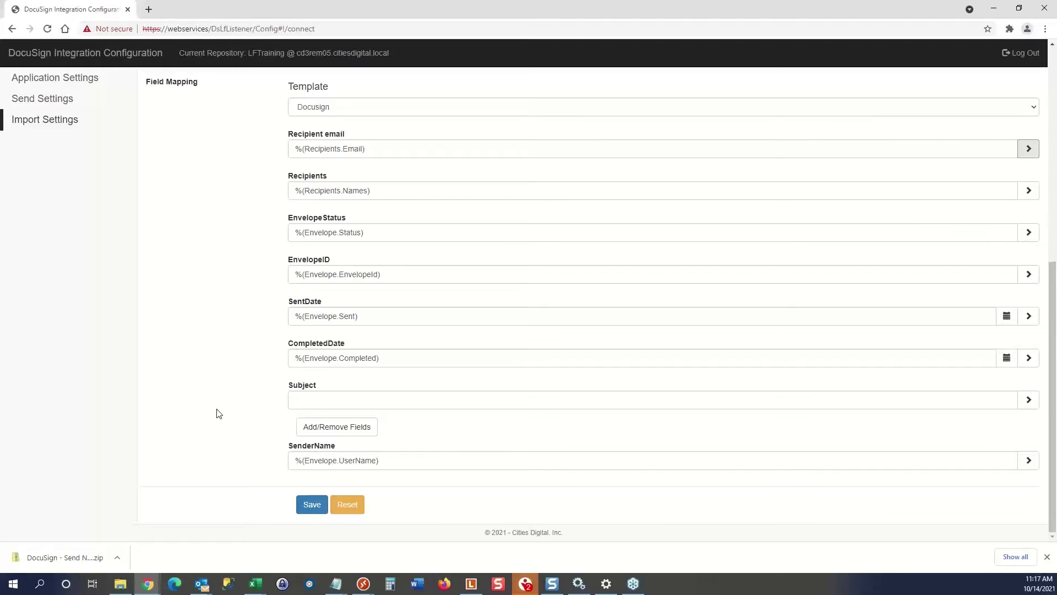
pyautogui.scroll(5, 216, 413)
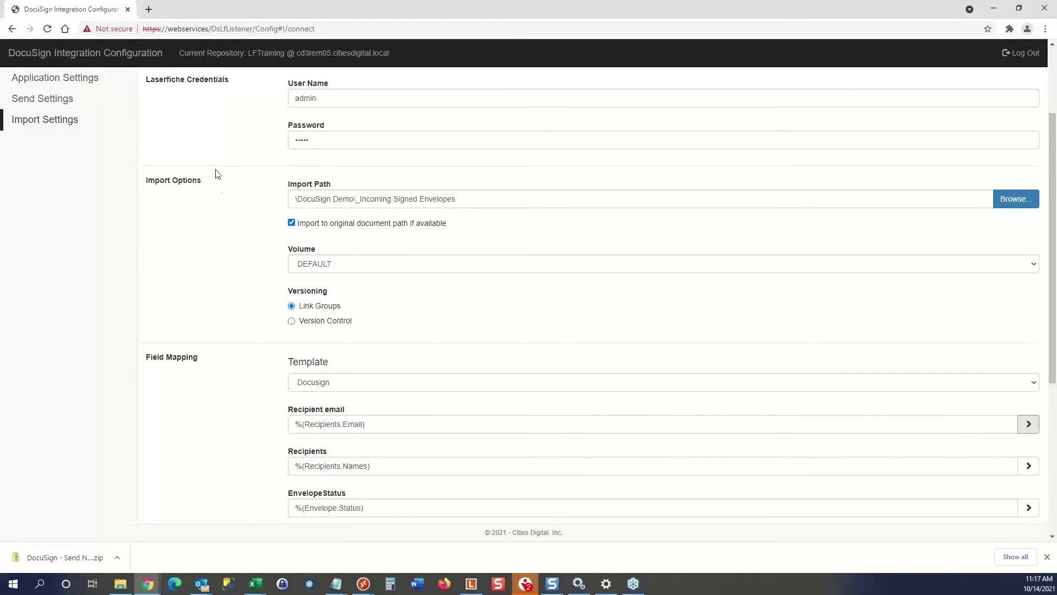
pyautogui.scroll(2, 219, 190)
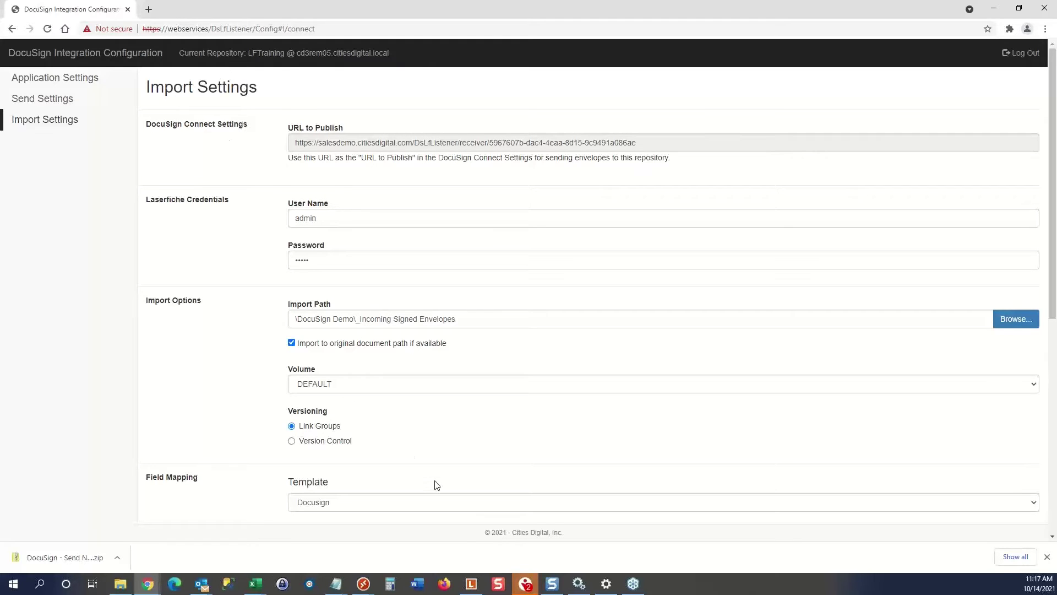
# Maximize Laserfiche and set the w-4 document's metadata to No template assigned.
pyautogui.click(472, 584)
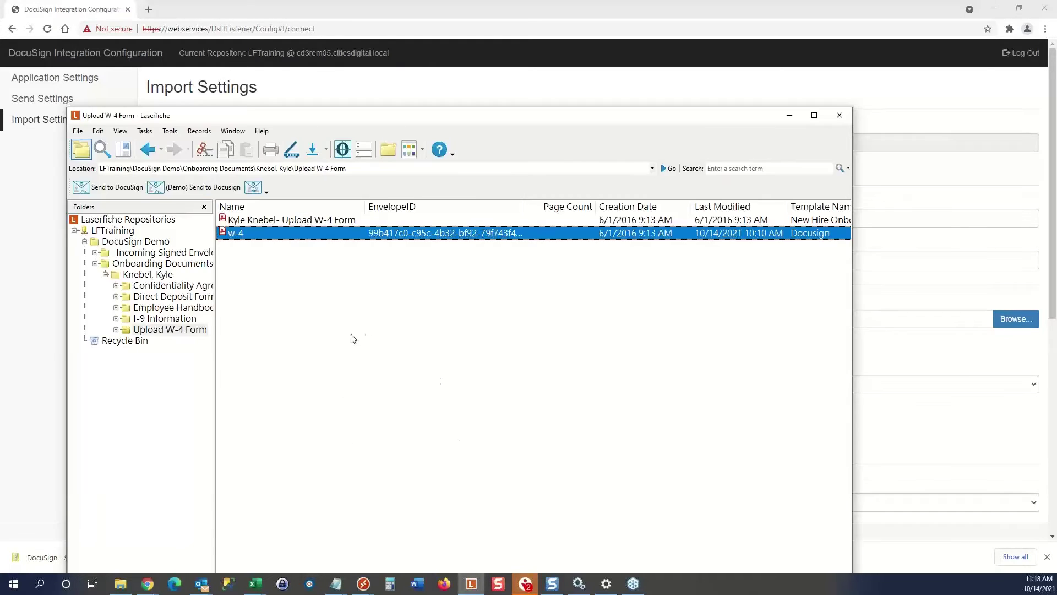
pyautogui.doubleClick(441, 123)
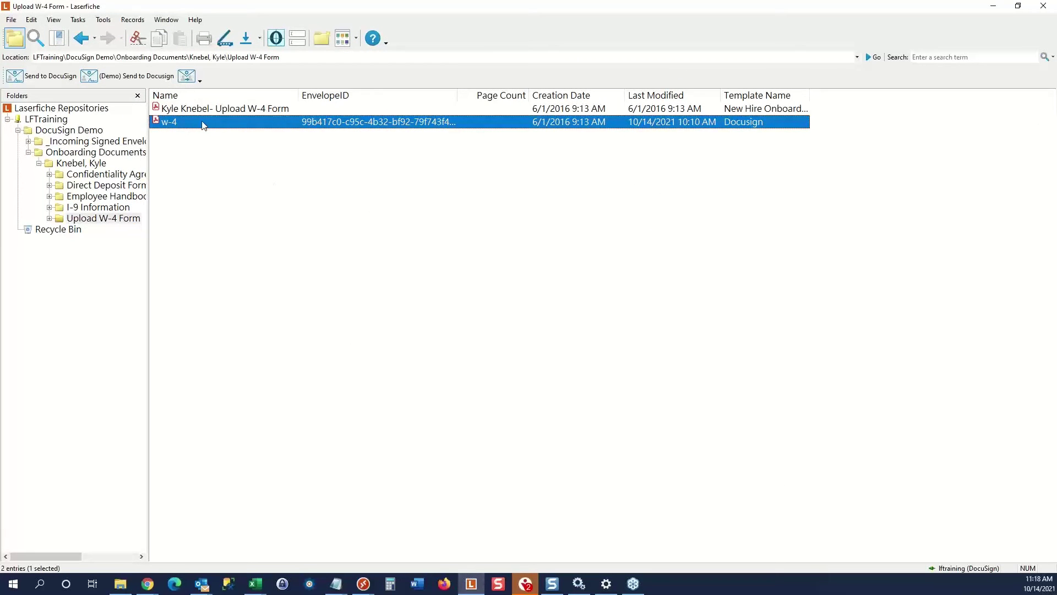
pyautogui.click(297, 38)
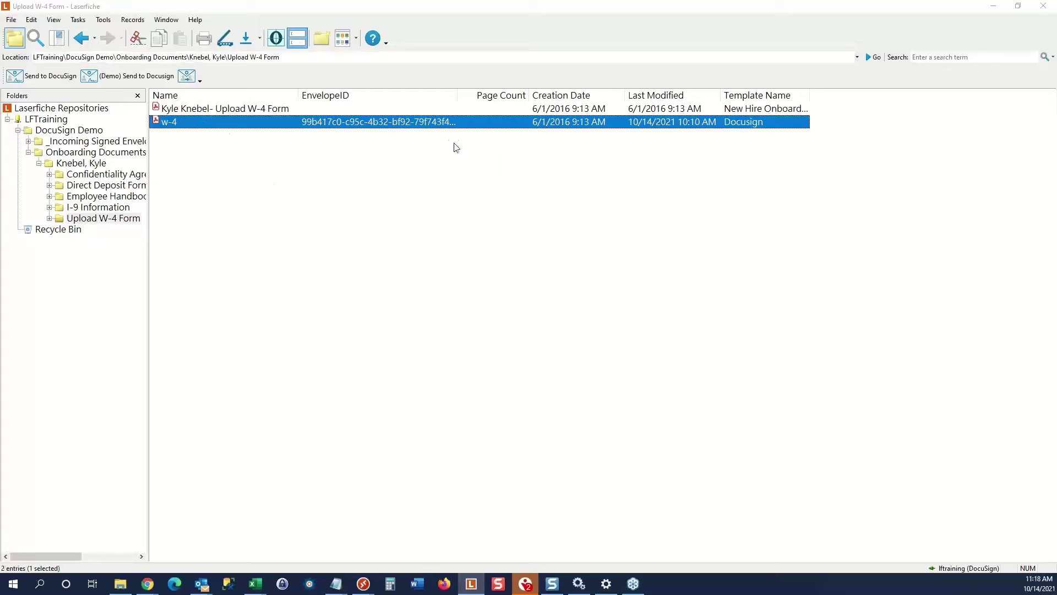
pyautogui.click(502, 268)
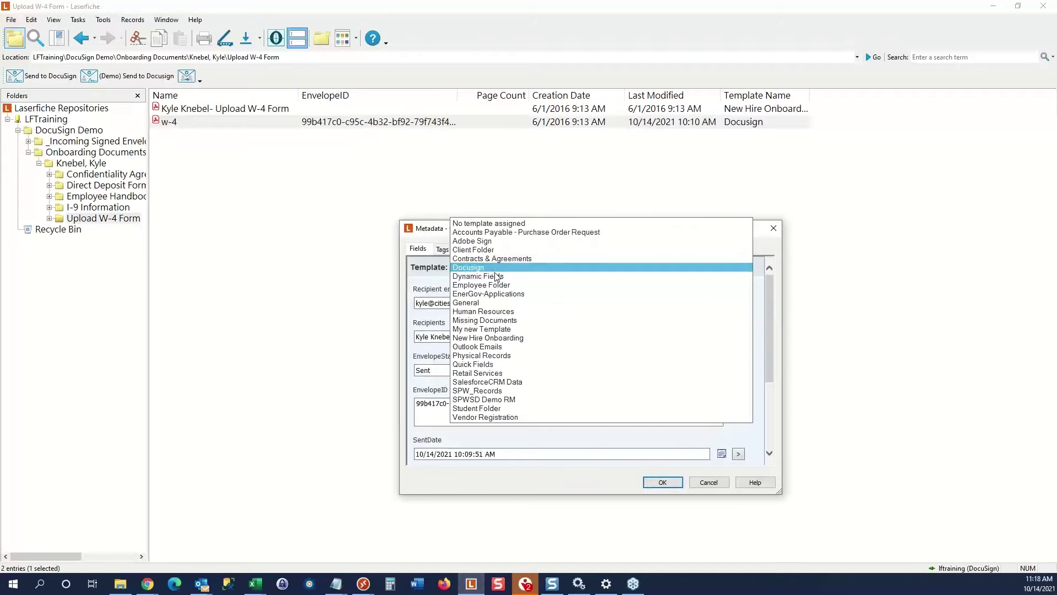
pyautogui.click(489, 223)
pyautogui.click(662, 483)
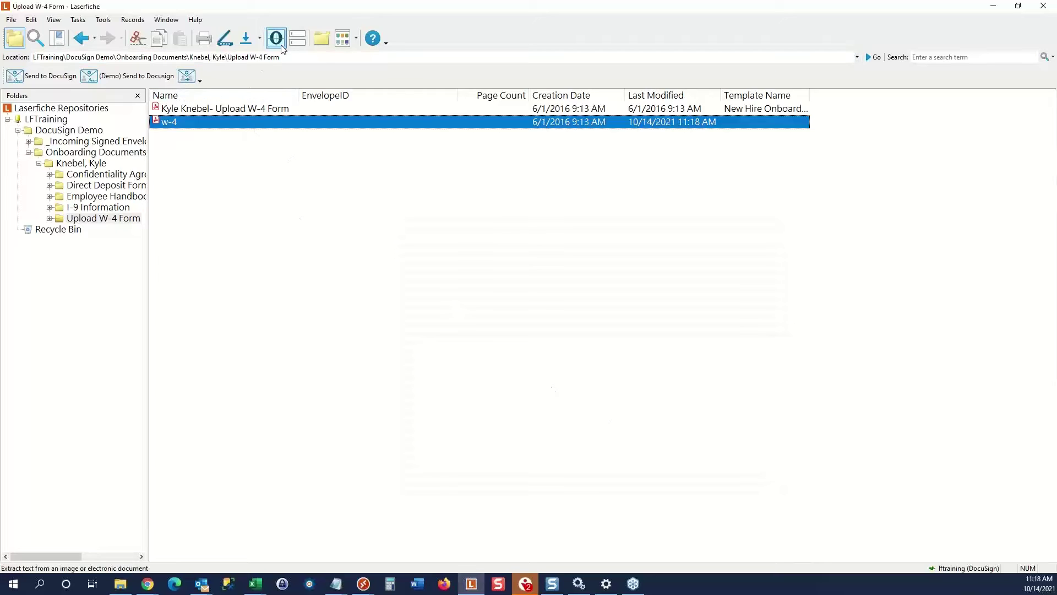
# Apply the Docusign template to w-4, review its empty fields, and confirm.
pyautogui.click(297, 38)
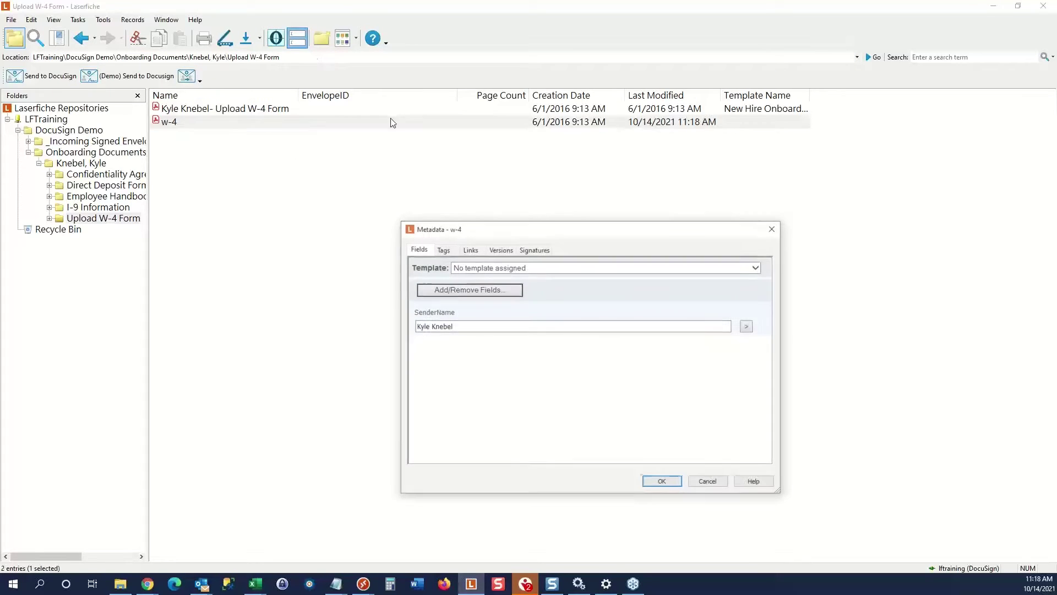
pyautogui.click(477, 270)
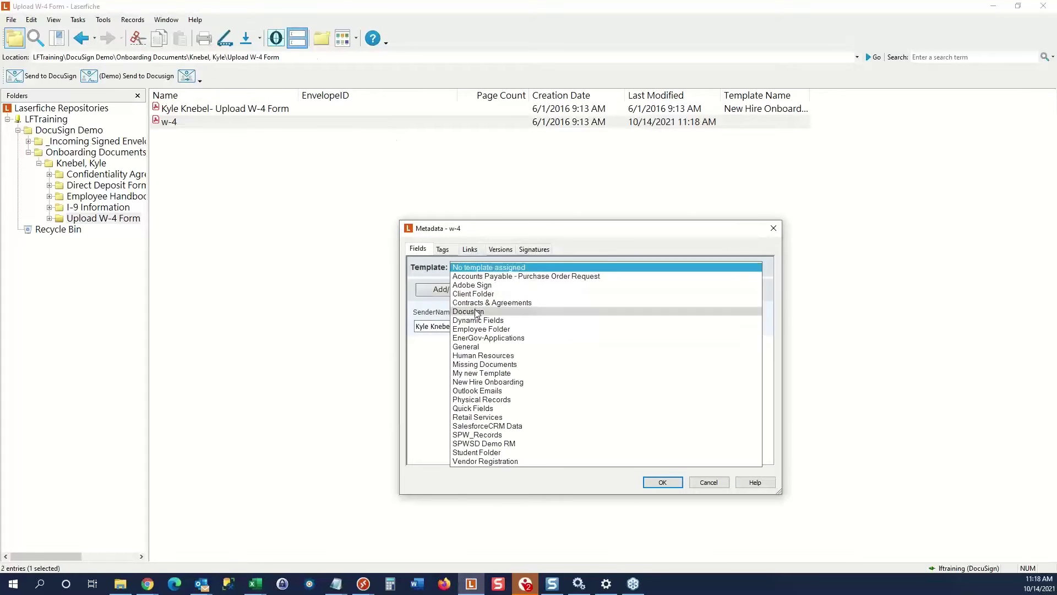
pyautogui.click(477, 311)
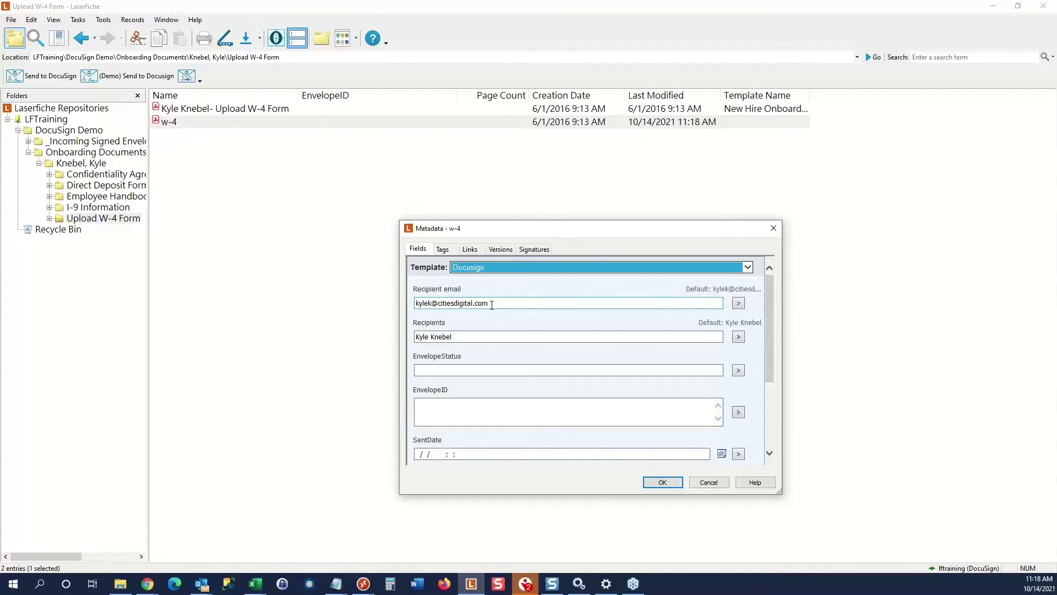
pyautogui.moveTo(501, 303); pyautogui.dragTo(414, 304)
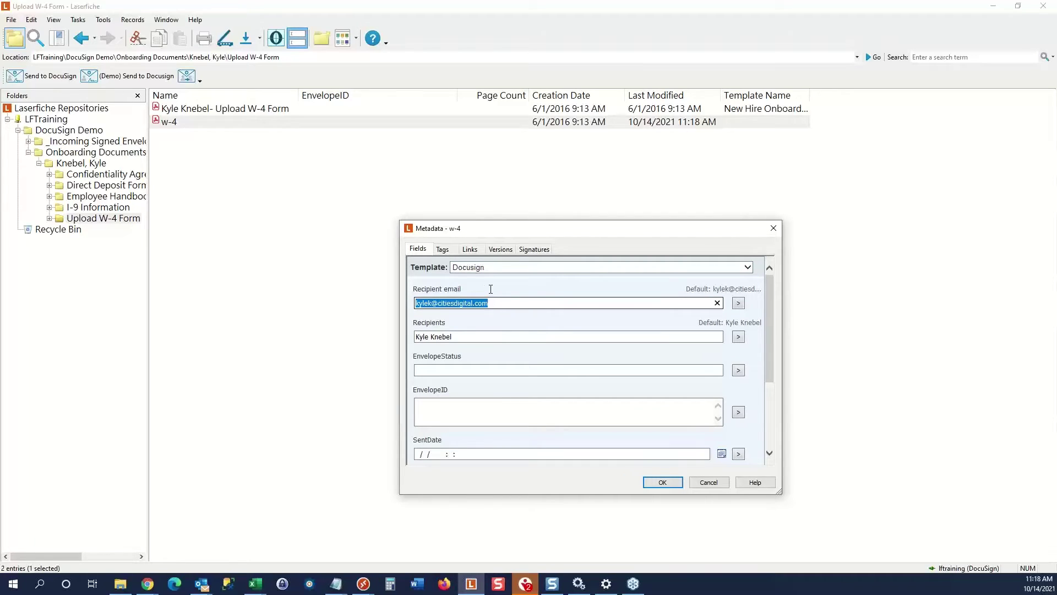
pyautogui.click(463, 338)
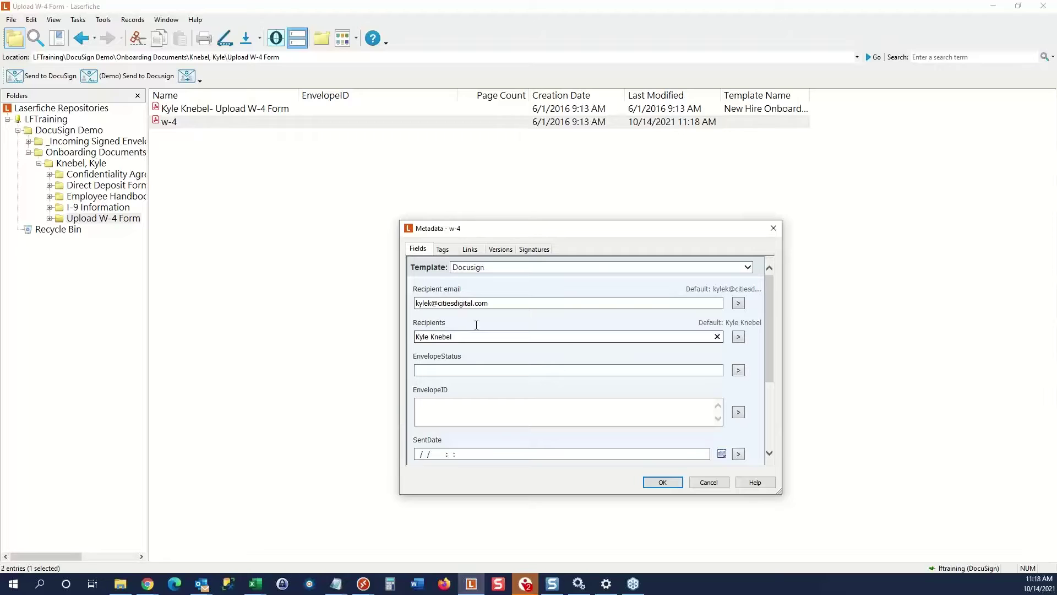
pyautogui.moveTo(533, 230); pyautogui.dragTo(498, 185)
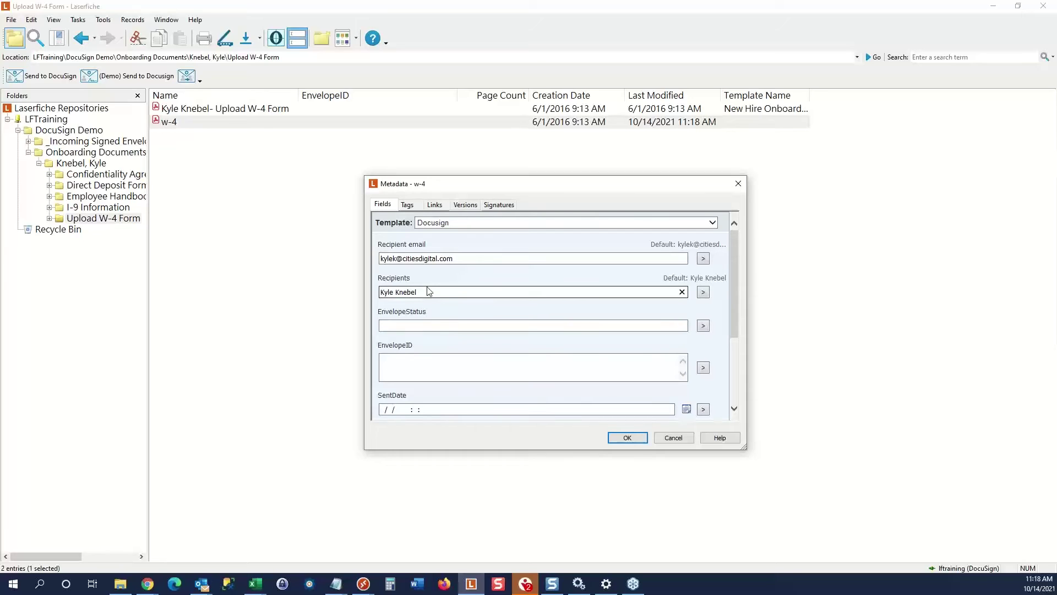
pyautogui.scroll(-1, 429, 297)
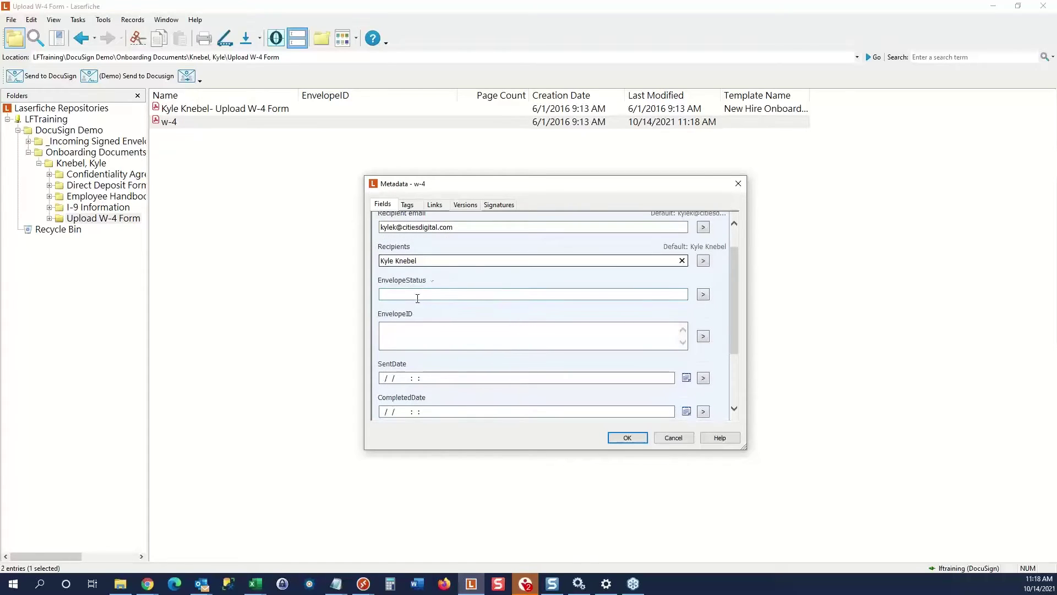
pyautogui.scroll(-2, 420, 340)
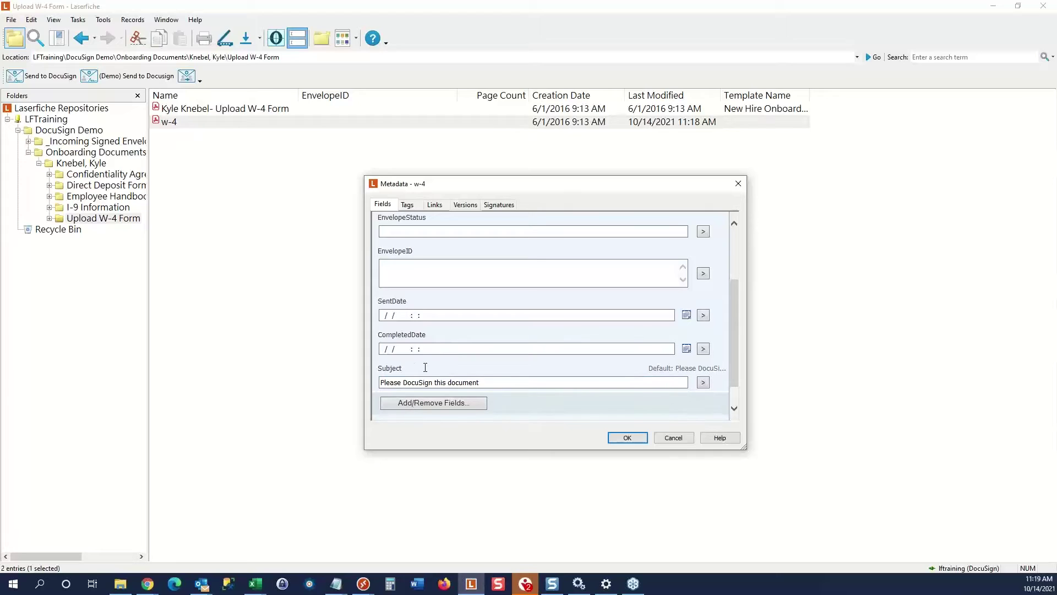
pyautogui.click(628, 438)
# Save the w-4's Docusign metadata and send it with (Demo) Send to DocuSign.
pyautogui.click(626, 439)
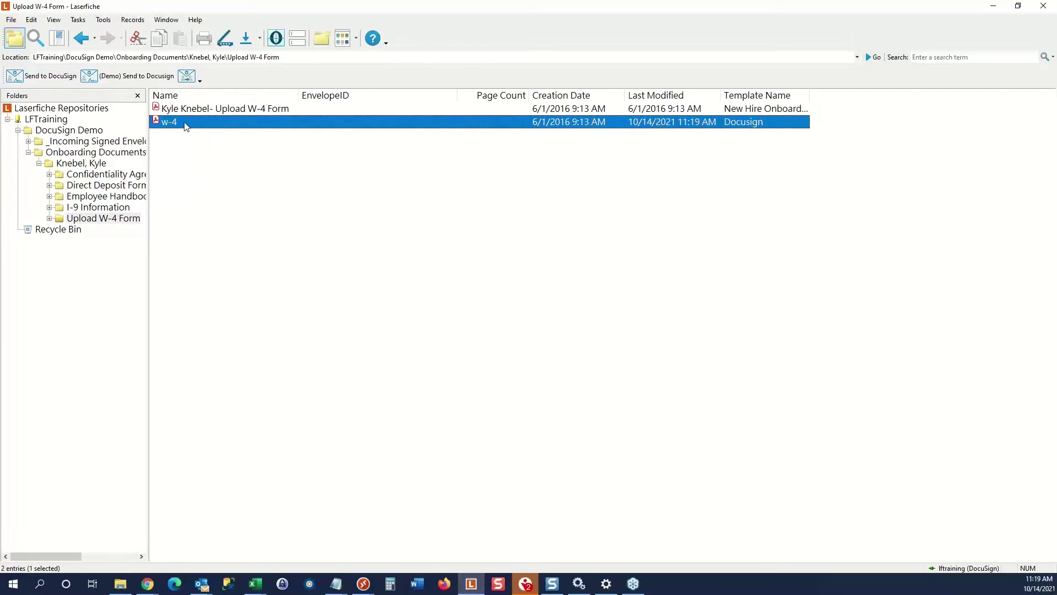
pyautogui.click(132, 81)
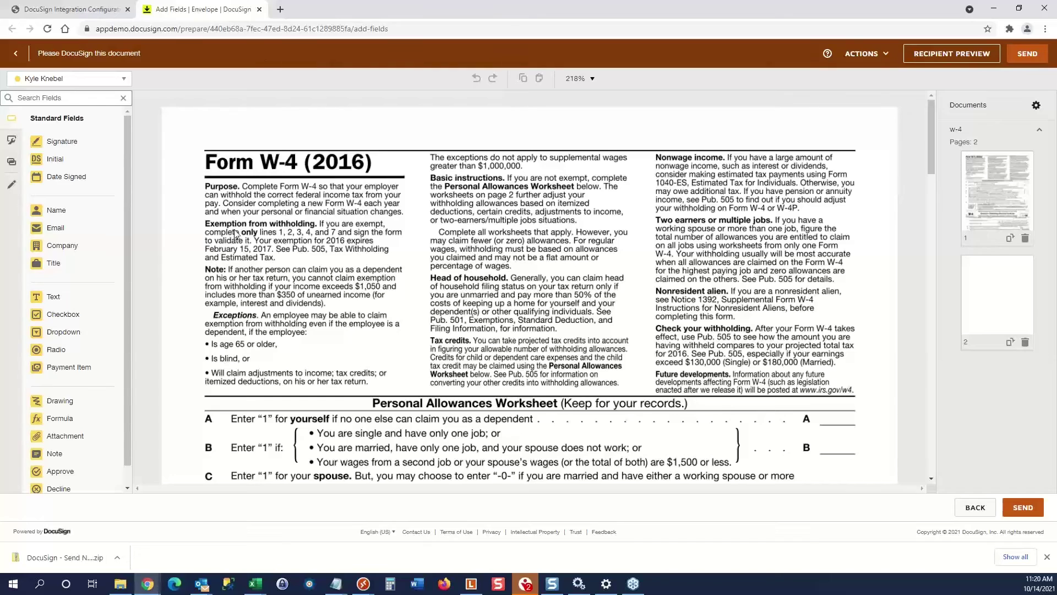
# Place a Signature field on the W-4 employee signature line.
pyautogui.scroll(-7, 325, 277)
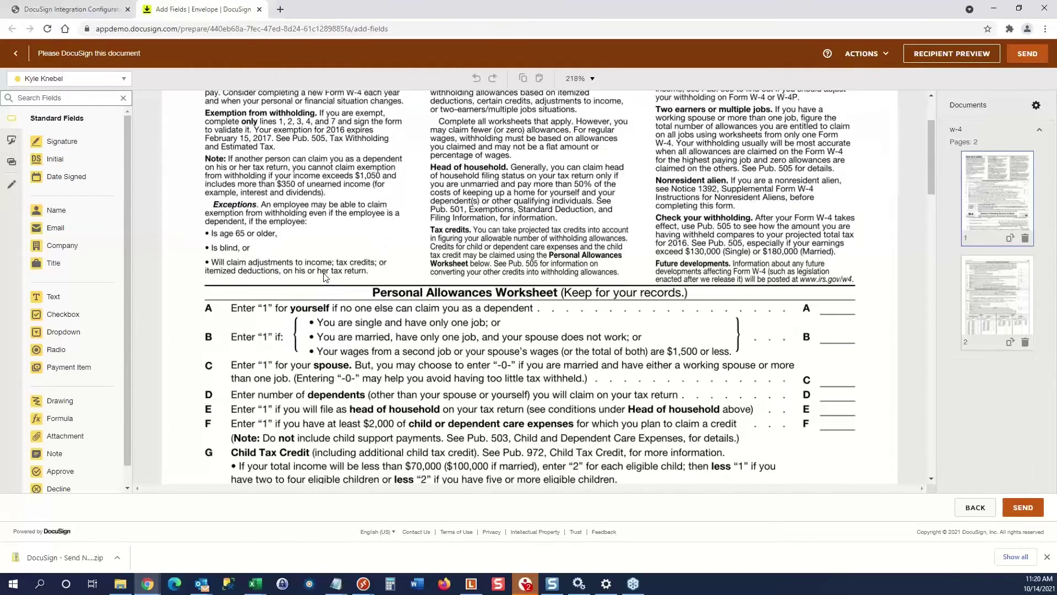
pyautogui.scroll(-5, 259, 263)
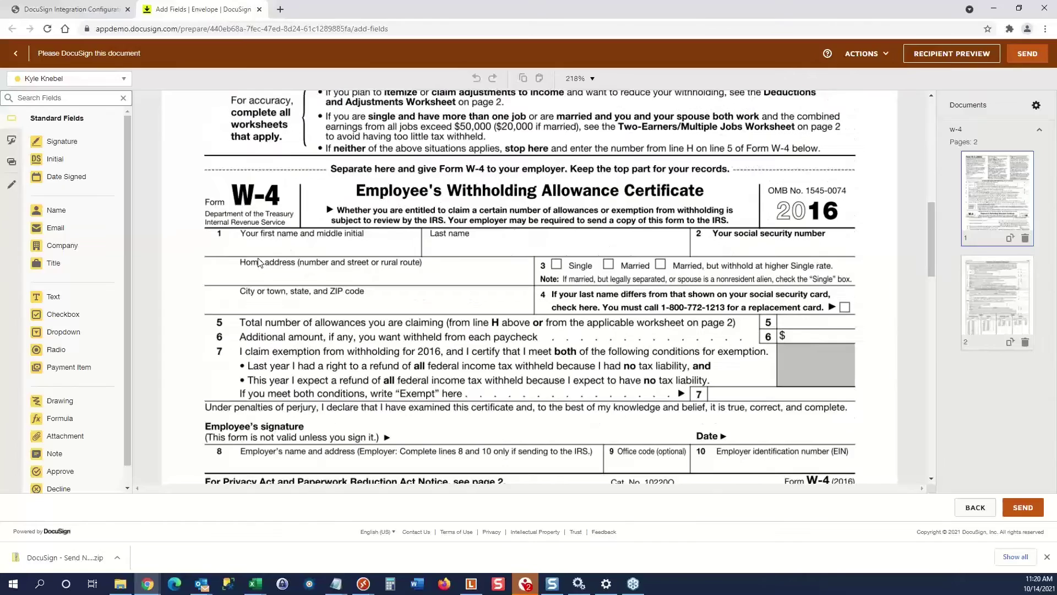
pyautogui.scroll(4, 260, 263)
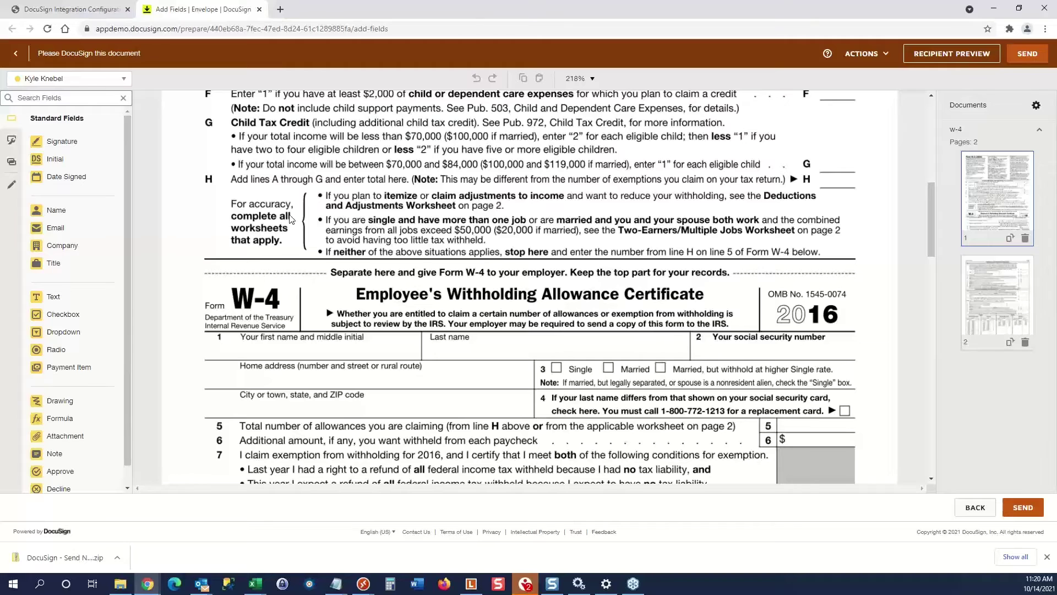
pyautogui.scroll(5, 290, 217)
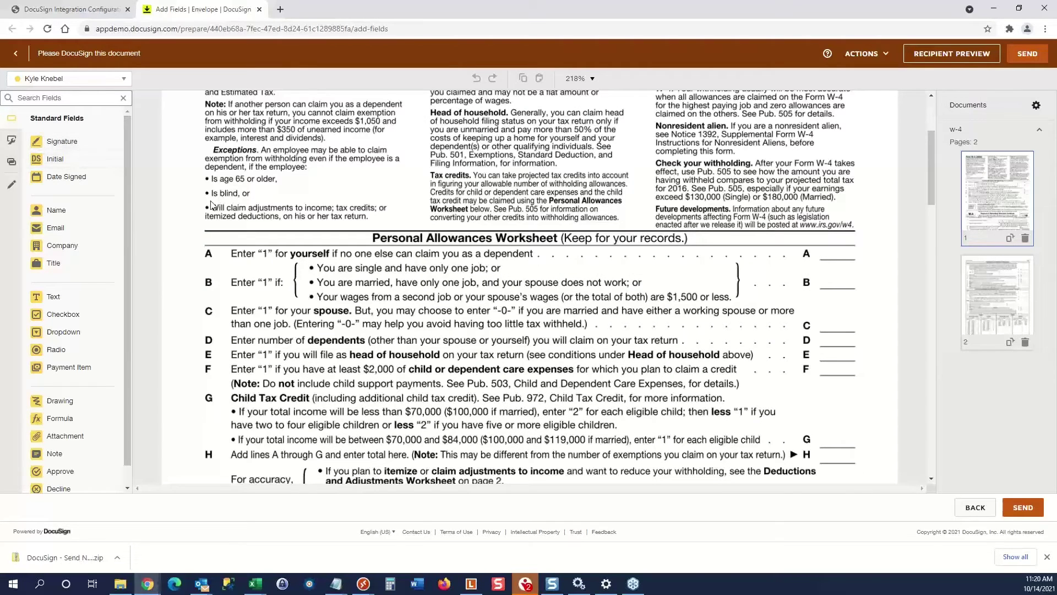
pyautogui.scroll(-10, 211, 205)
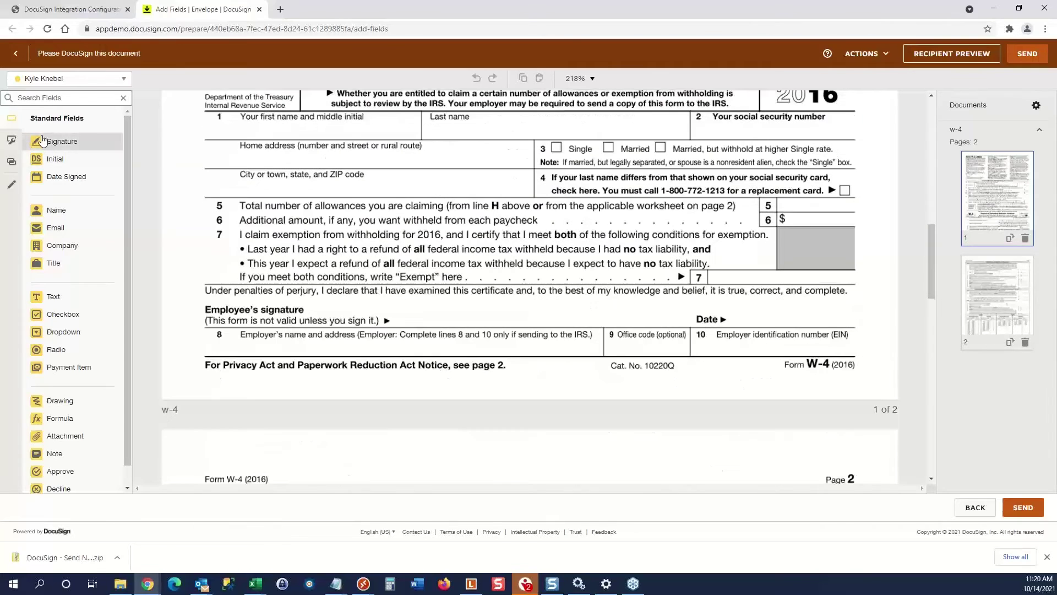
pyautogui.moveTo(43, 140)
pyautogui.mouseDown()
pyautogui.moveTo(264, 265)
pyautogui.moveTo(301, 311)
pyautogui.moveTo(404, 294)
pyautogui.mouseUp()
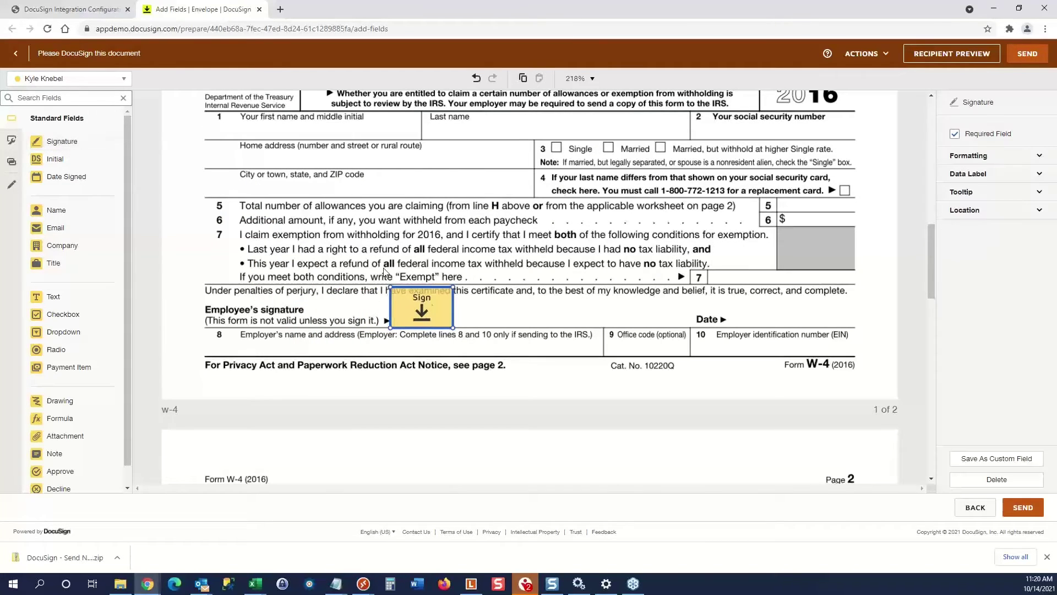
# Check the envelope recipients and place a Date Signed field beside the Date label.
pyautogui.click(92, 80)
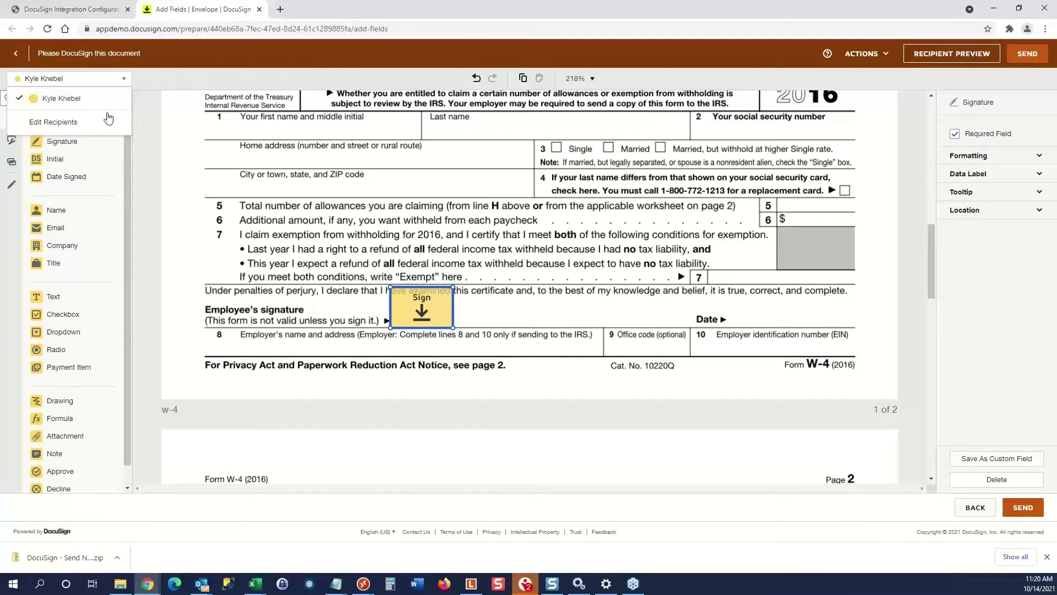
pyautogui.click(168, 84)
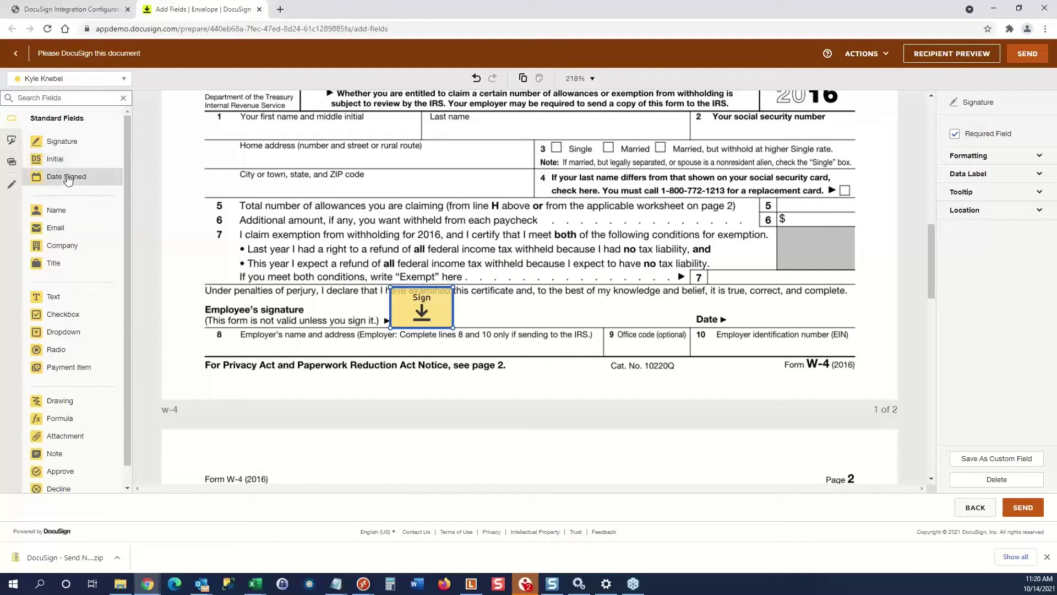
pyautogui.moveTo(69, 176); pyautogui.dragTo(751, 321)
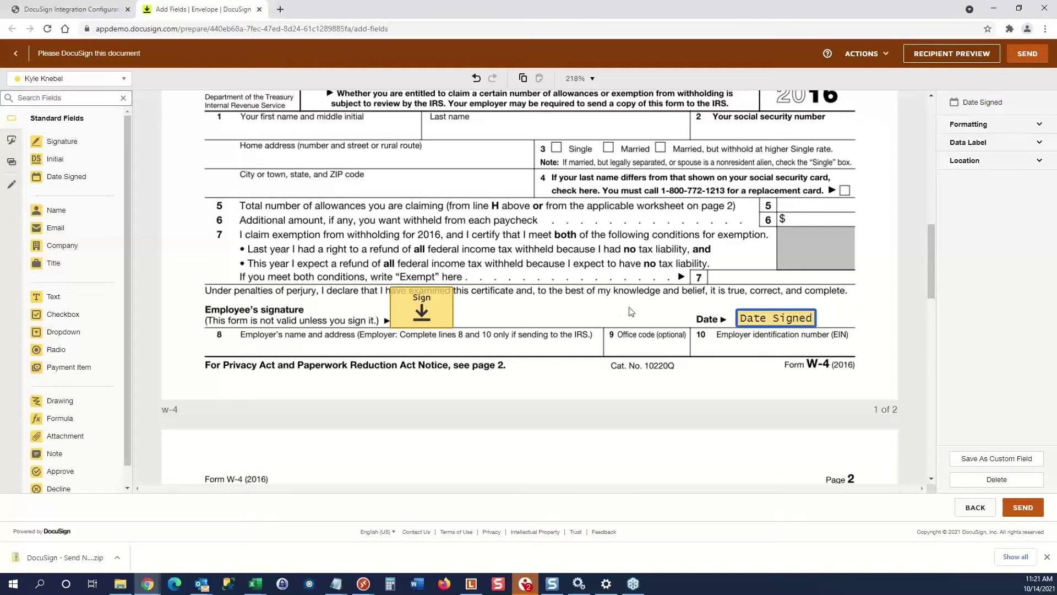
pyautogui.scroll(5, 627, 315)
pyautogui.scroll(-5, 631, 311)
pyautogui.click(123, 80)
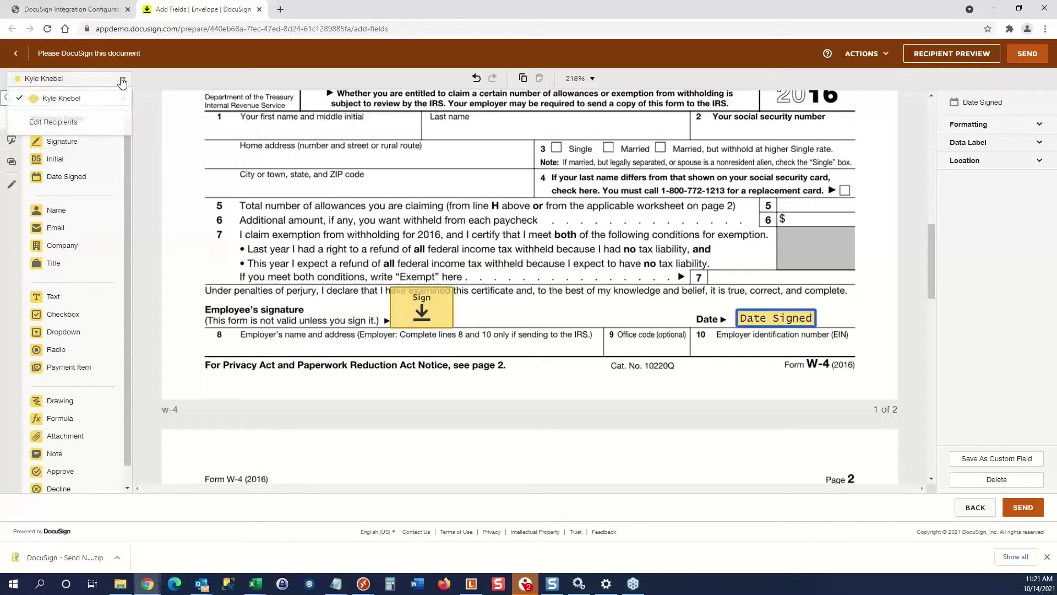
pyautogui.click(60, 123)
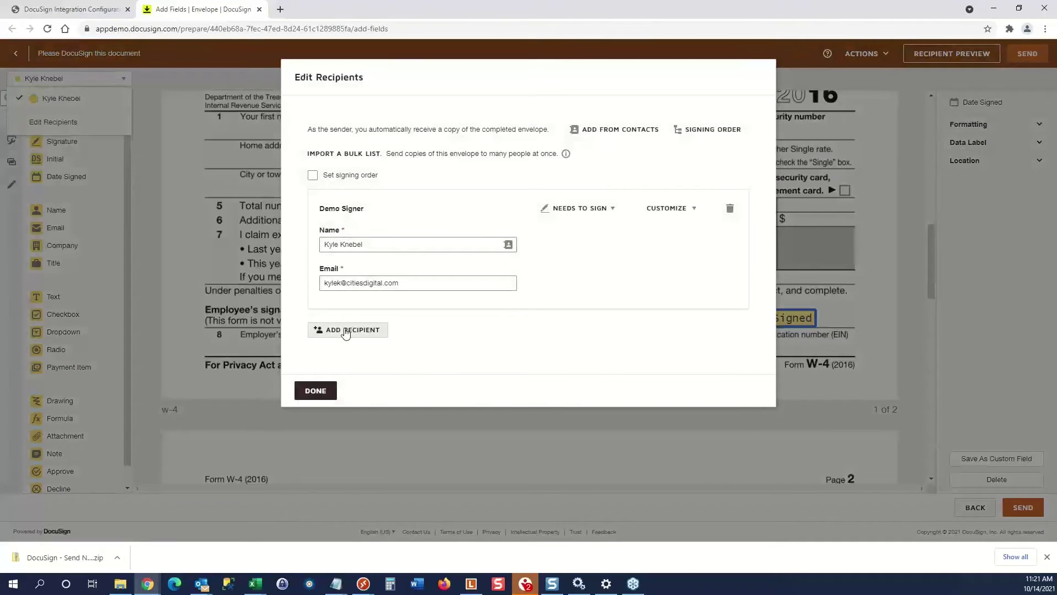
pyautogui.click(346, 331)
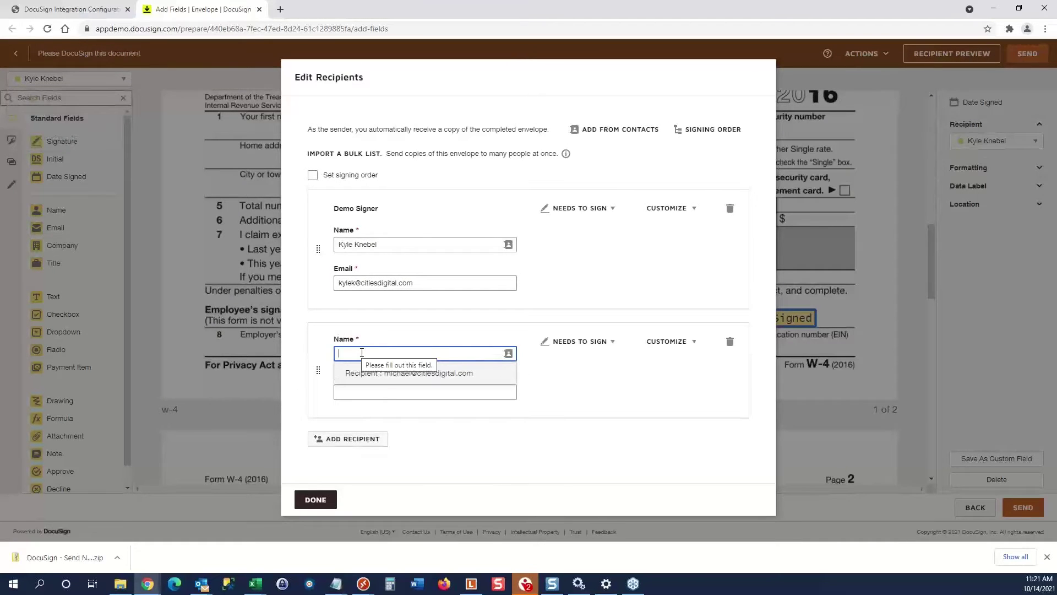
pyautogui.click(387, 373)
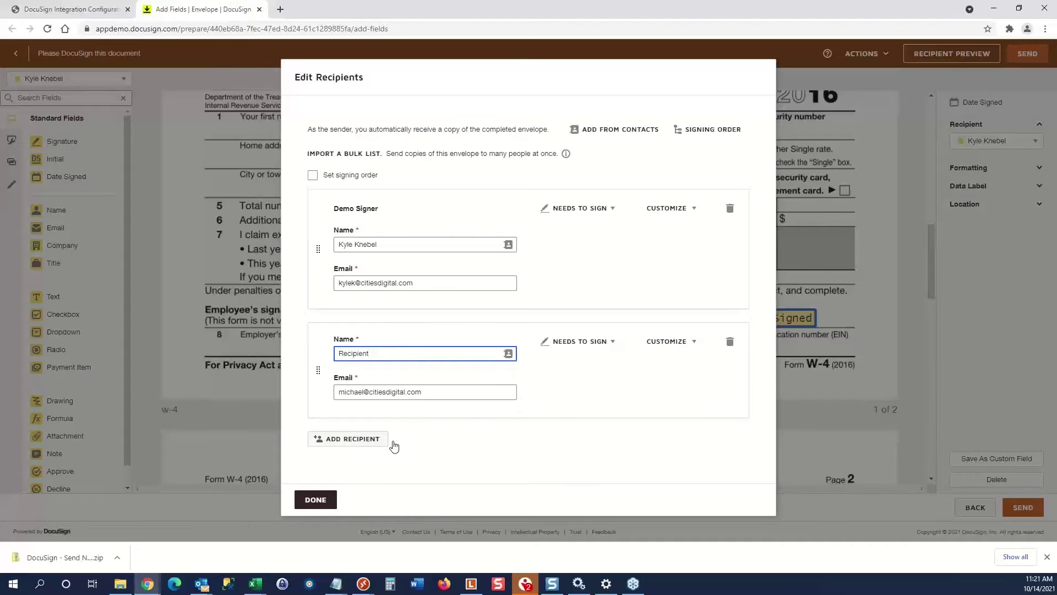
pyautogui.click(317, 499)
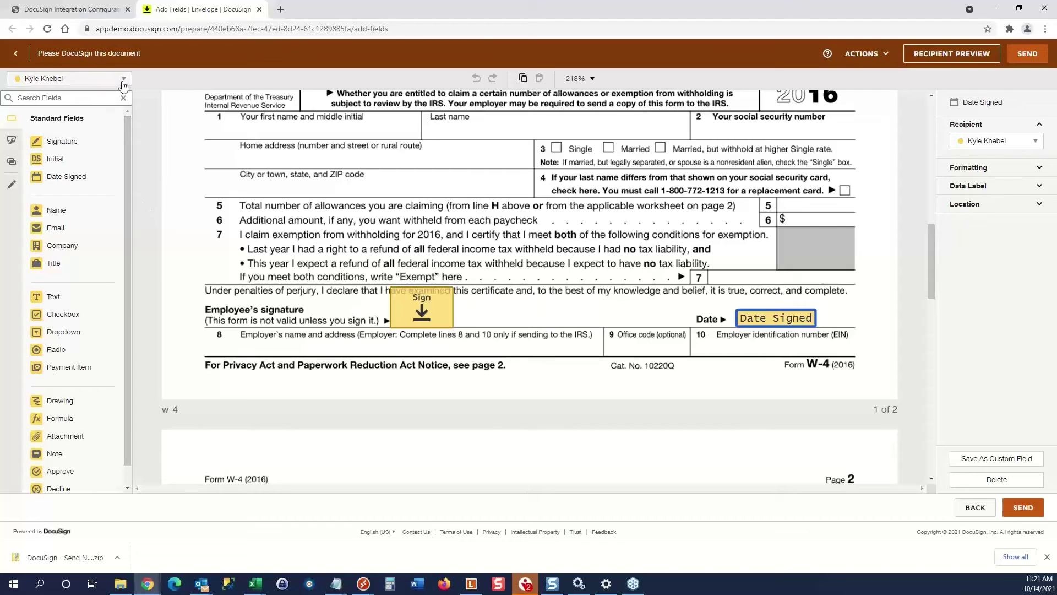
pyautogui.click(123, 82)
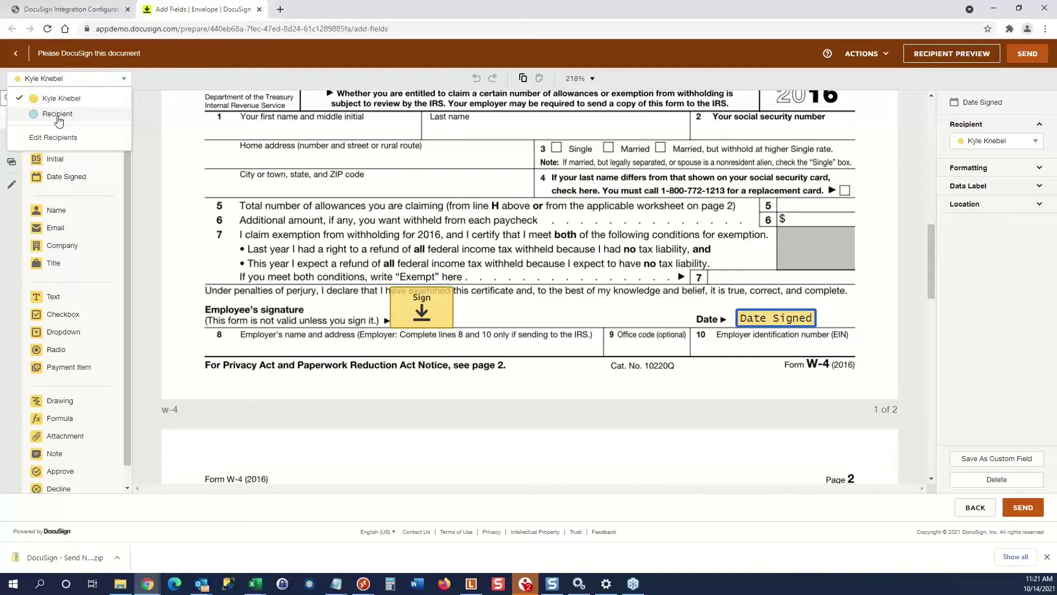
pyautogui.click(58, 116)
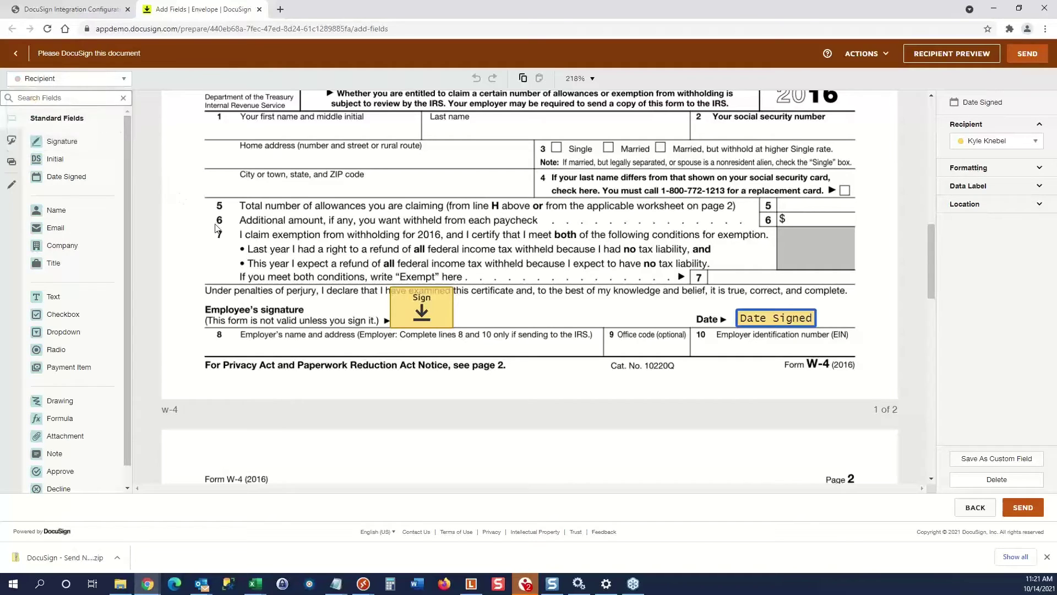
pyautogui.moveTo(63, 142); pyautogui.dragTo(403, 341)
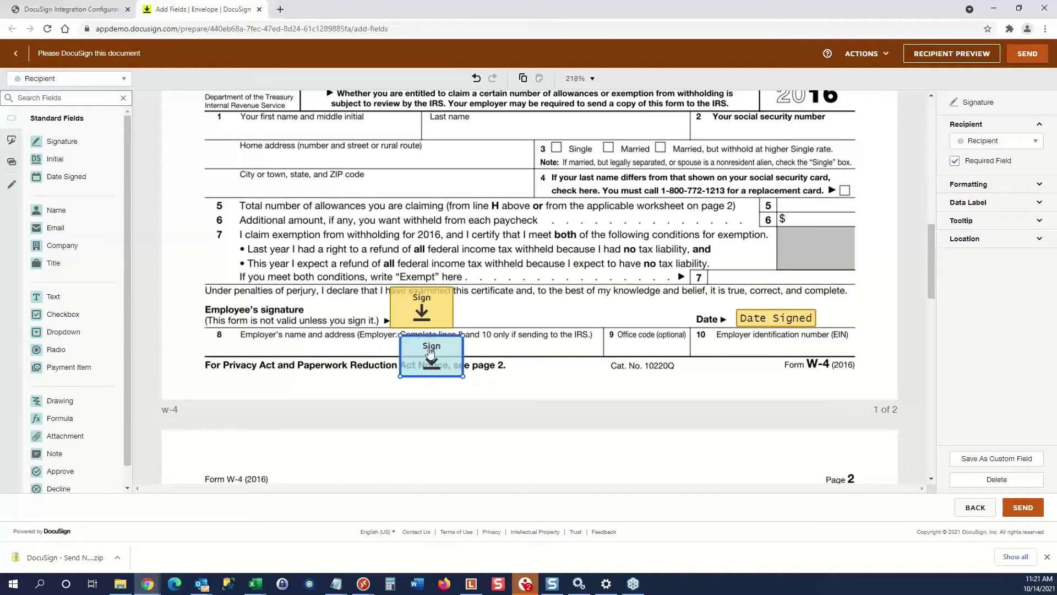
pyautogui.moveTo(432, 353); pyautogui.dragTo(61, 275)
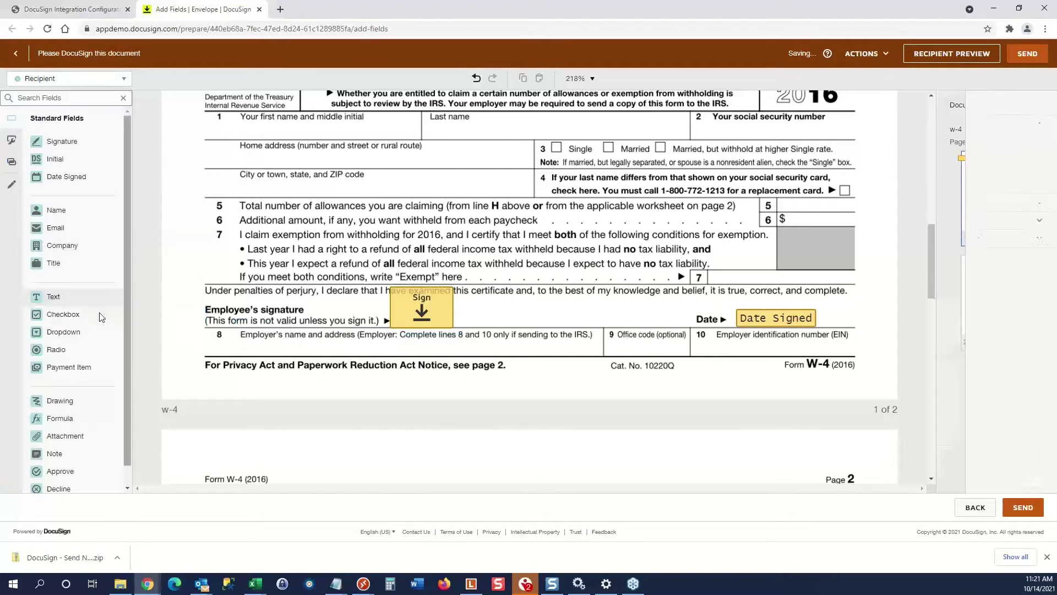
pyautogui.click(113, 79)
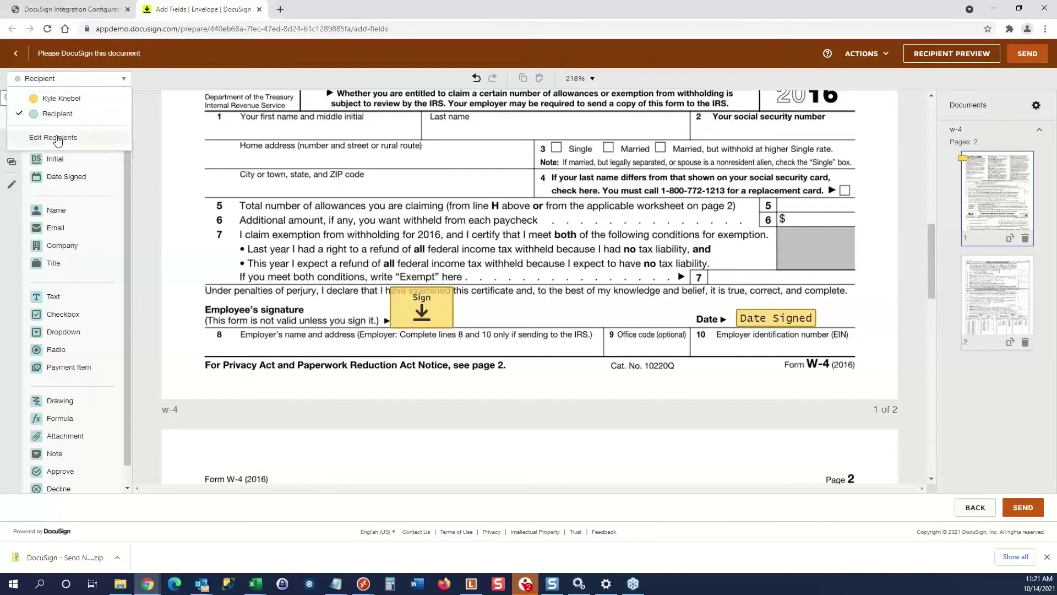
pyautogui.click(123, 146)
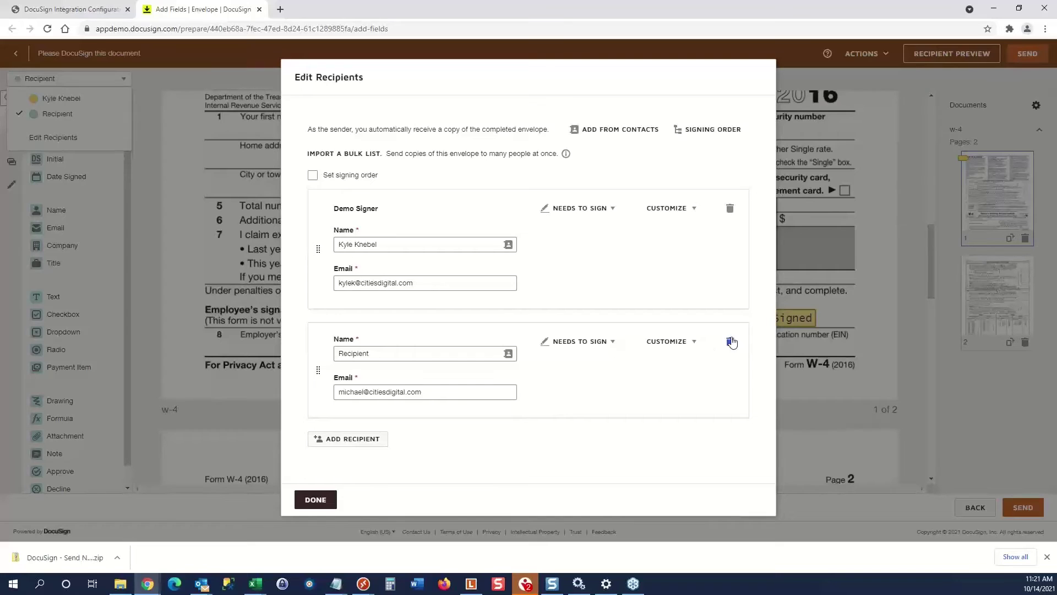
pyautogui.click(730, 342)
pyautogui.click(312, 390)
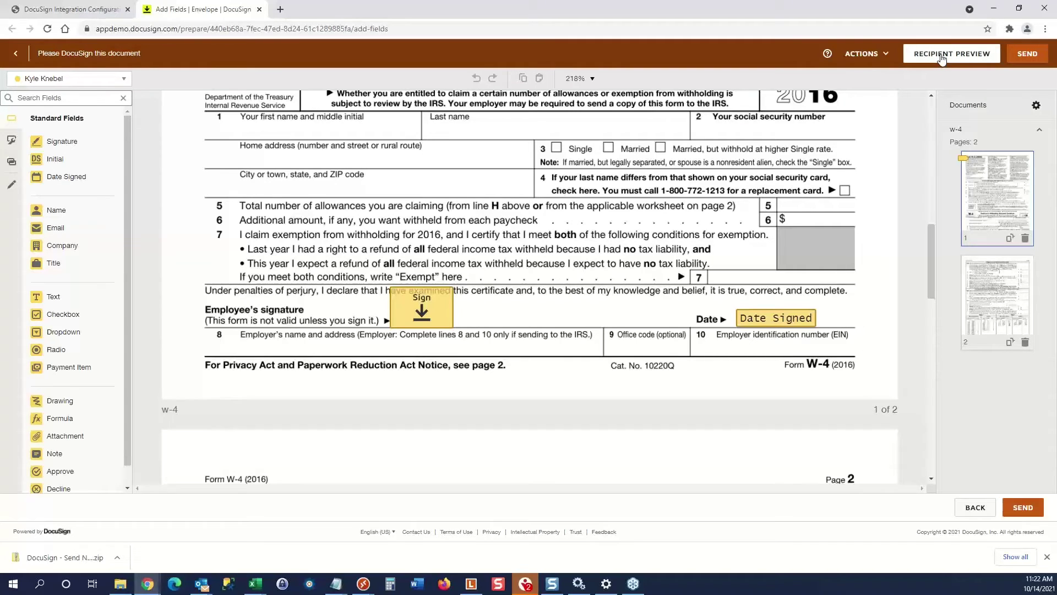
# Preview the W-4 as the signer, send the envelope, and return to Integration Configuration.
pyautogui.click(941, 57)
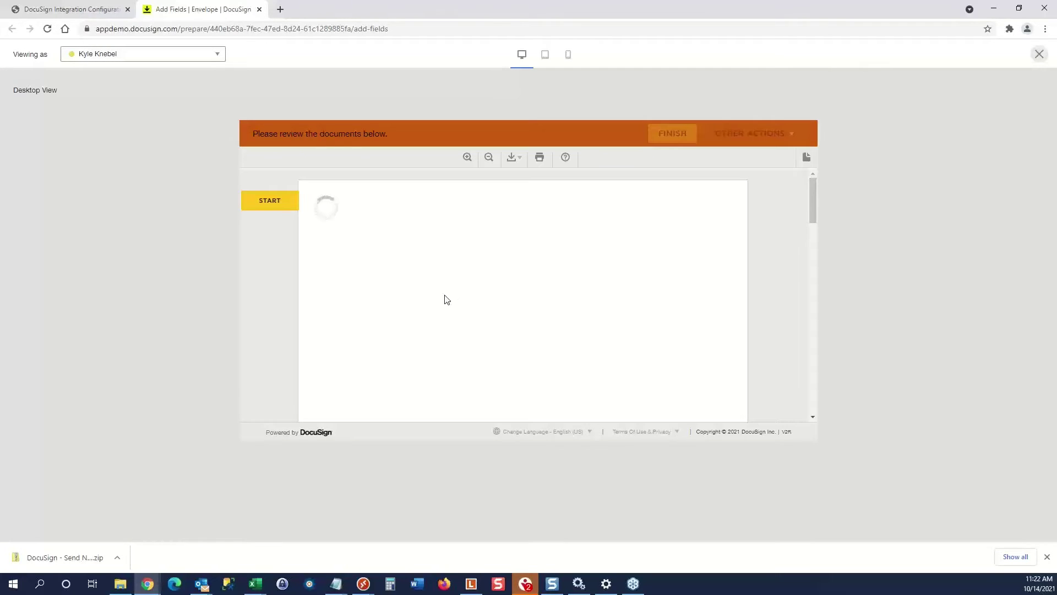
pyautogui.click(270, 201)
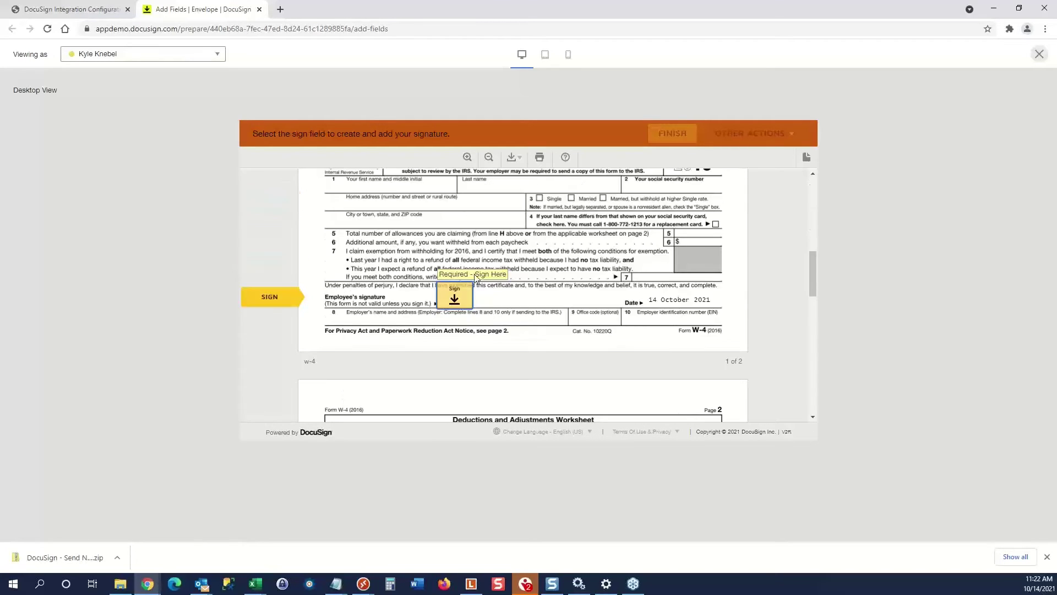
pyautogui.click(271, 302)
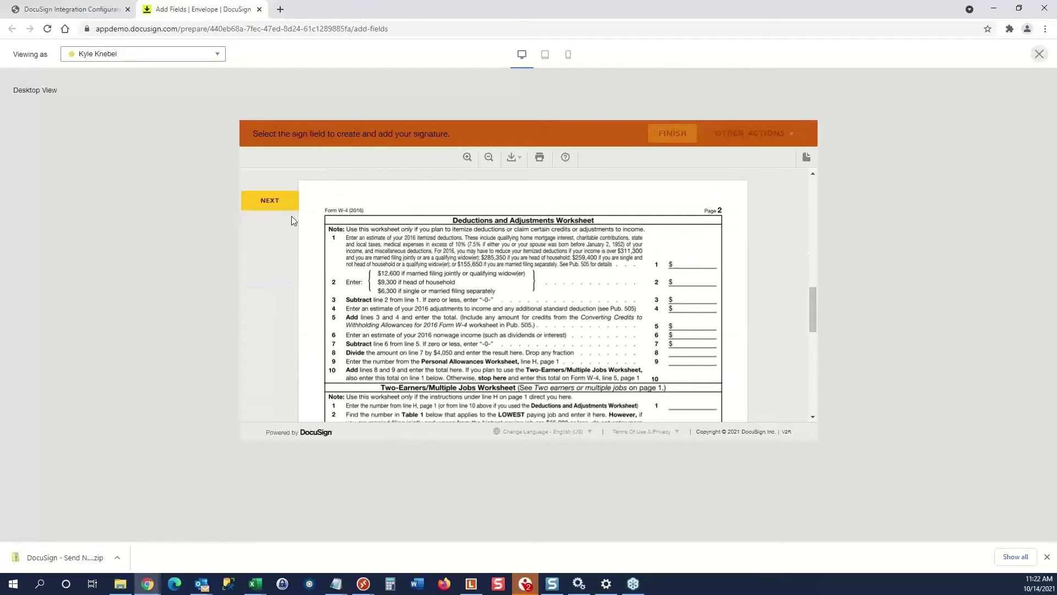
pyautogui.scroll(3, 499, 292)
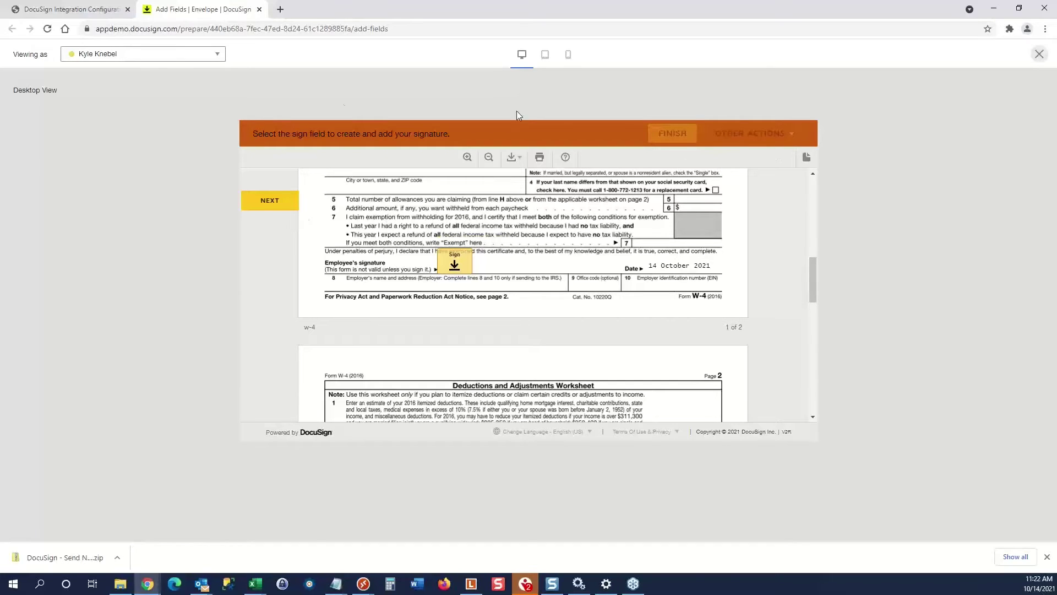
pyautogui.click(1038, 54)
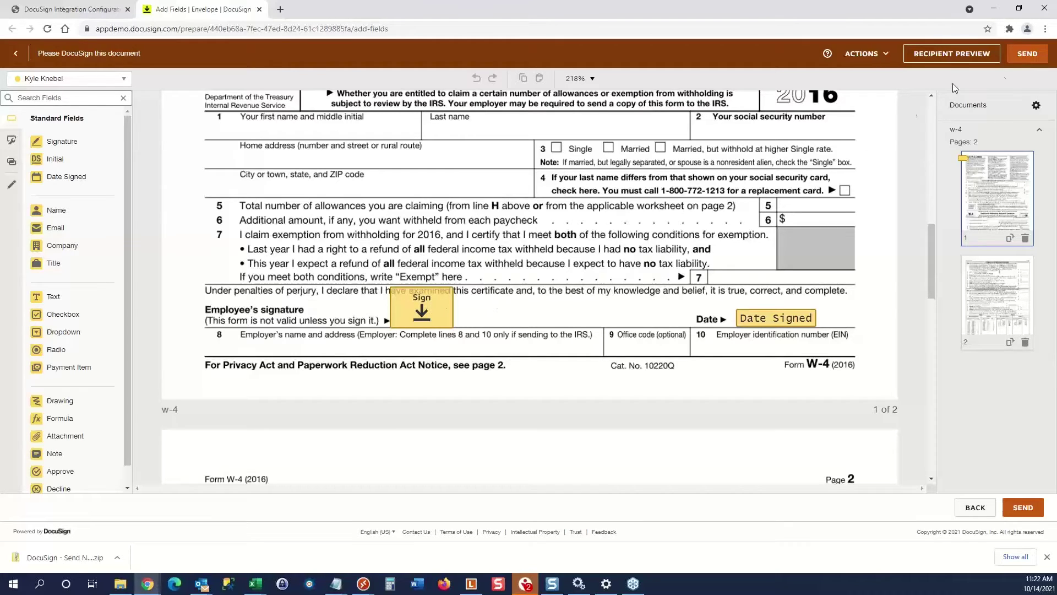
pyautogui.click(1025, 55)
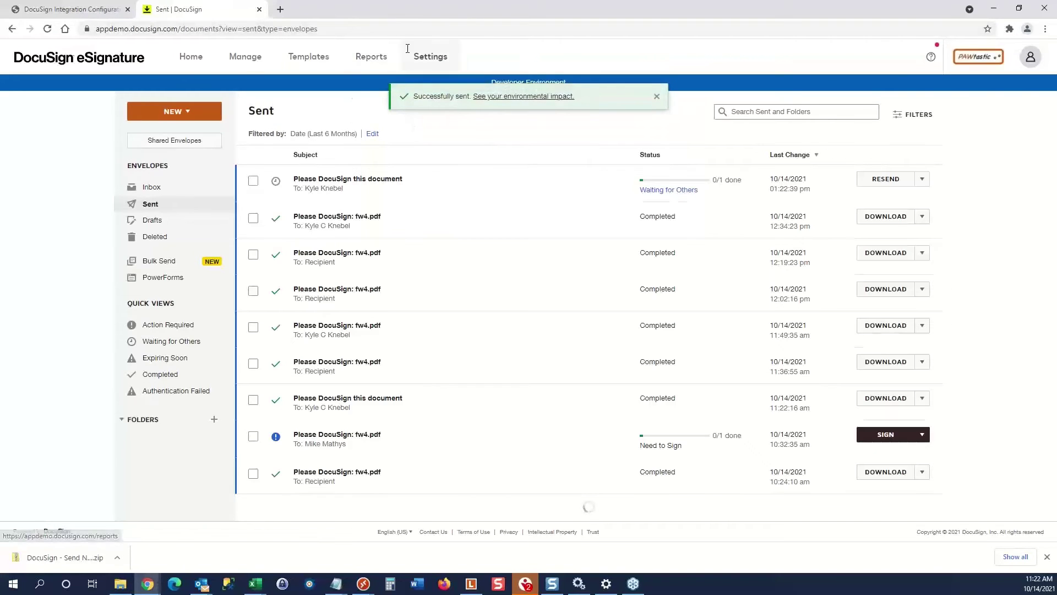
pyautogui.click(71, 9)
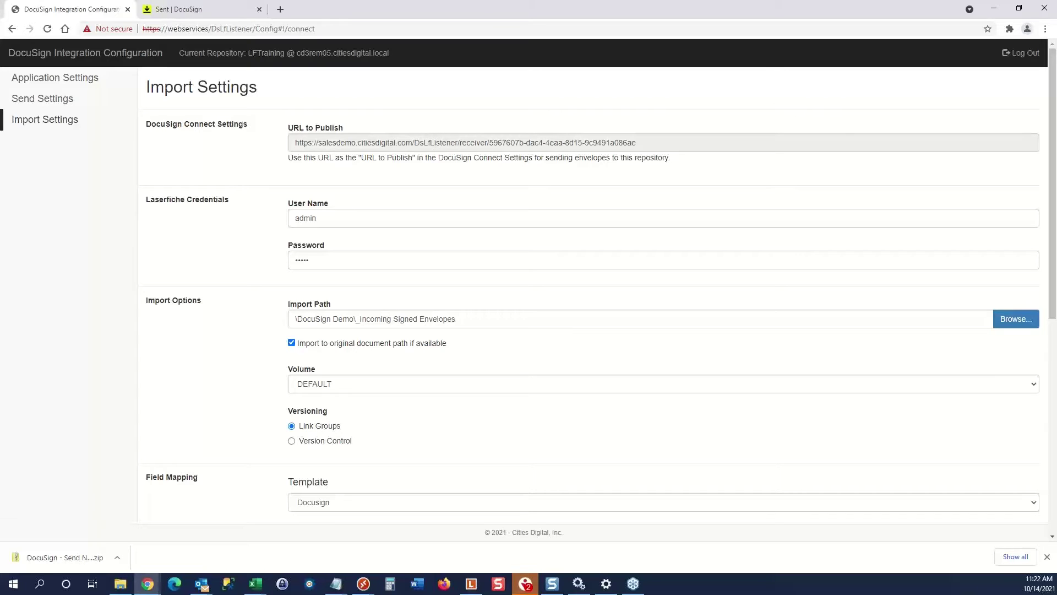
pyautogui.hotkey('alt', 'Tab')
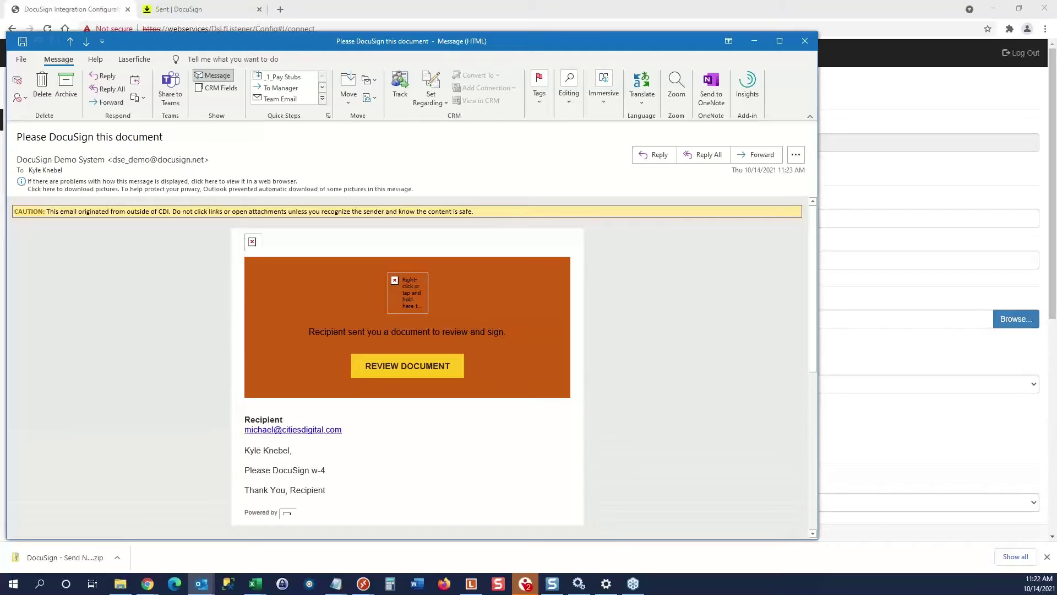
pyautogui.rightClick(390, 277)
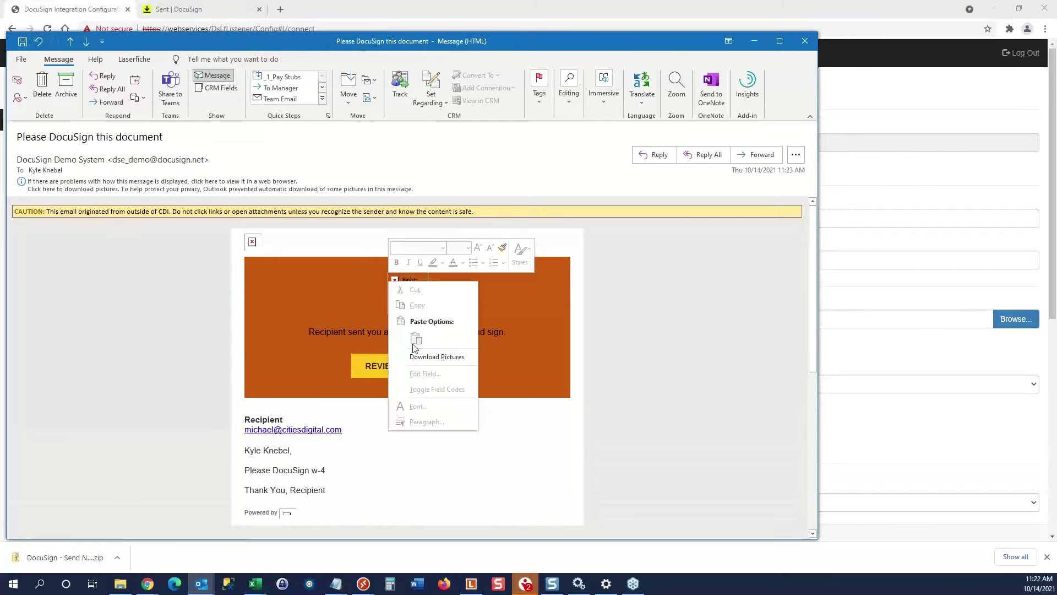
pyautogui.click(412, 355)
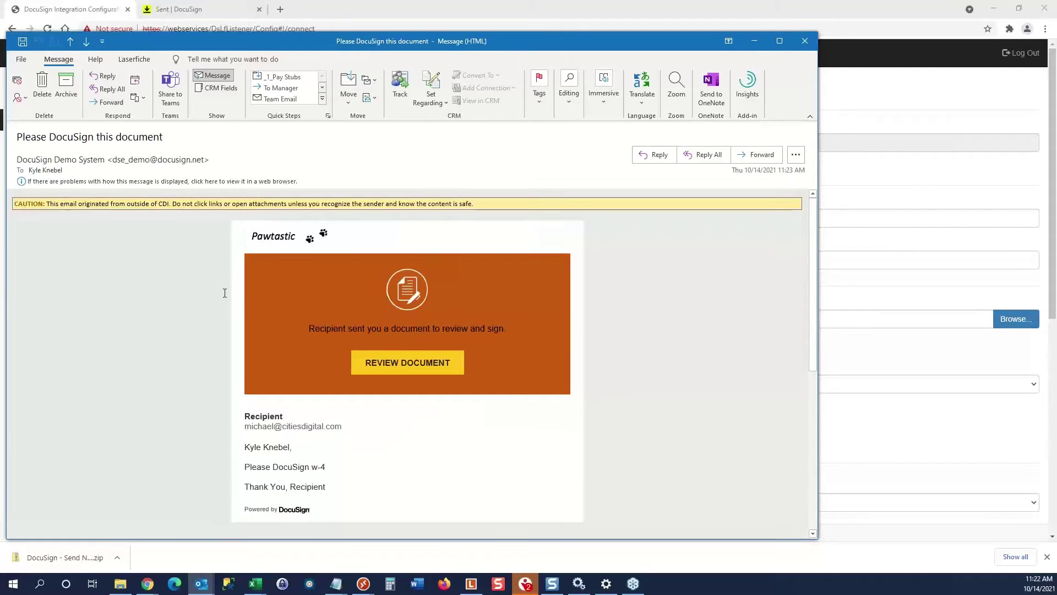
pyautogui.scroll(-1, 210, 323)
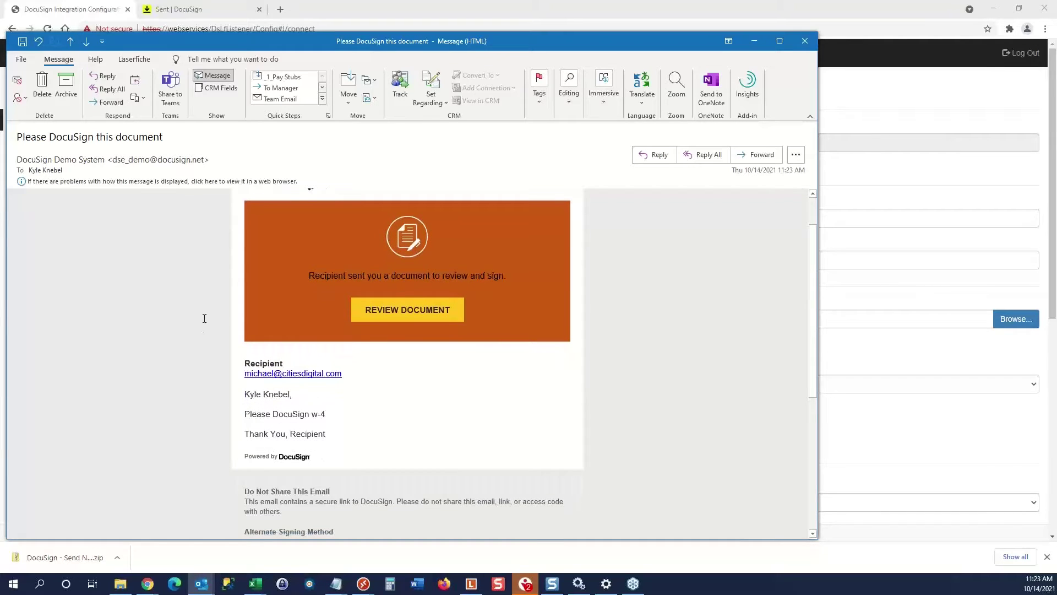
pyautogui.scroll(-1, 335, 400)
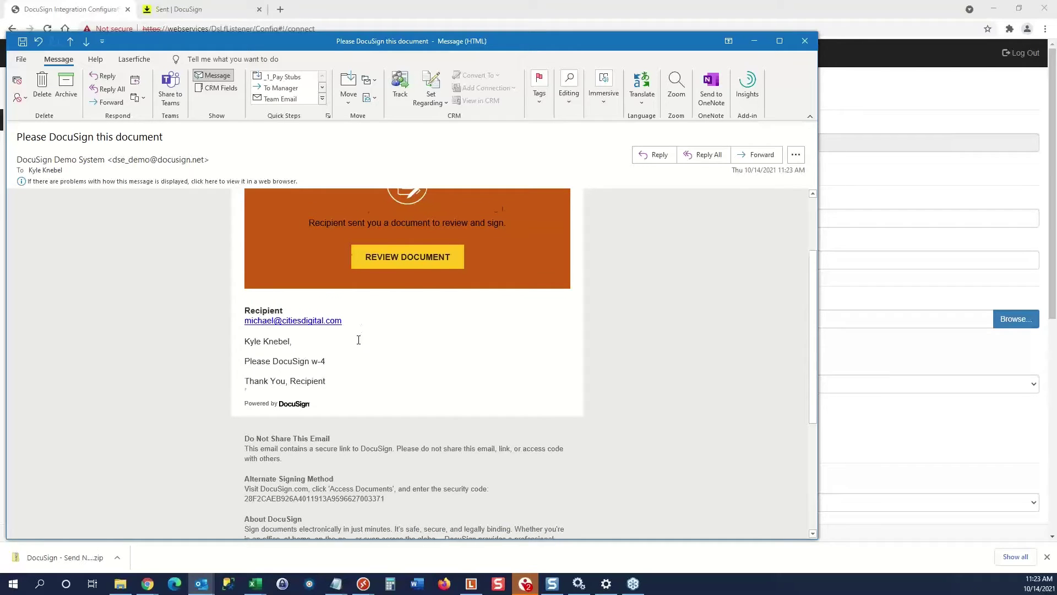
pyautogui.scroll(-2, 358, 340)
pyautogui.scroll(3, 358, 339)
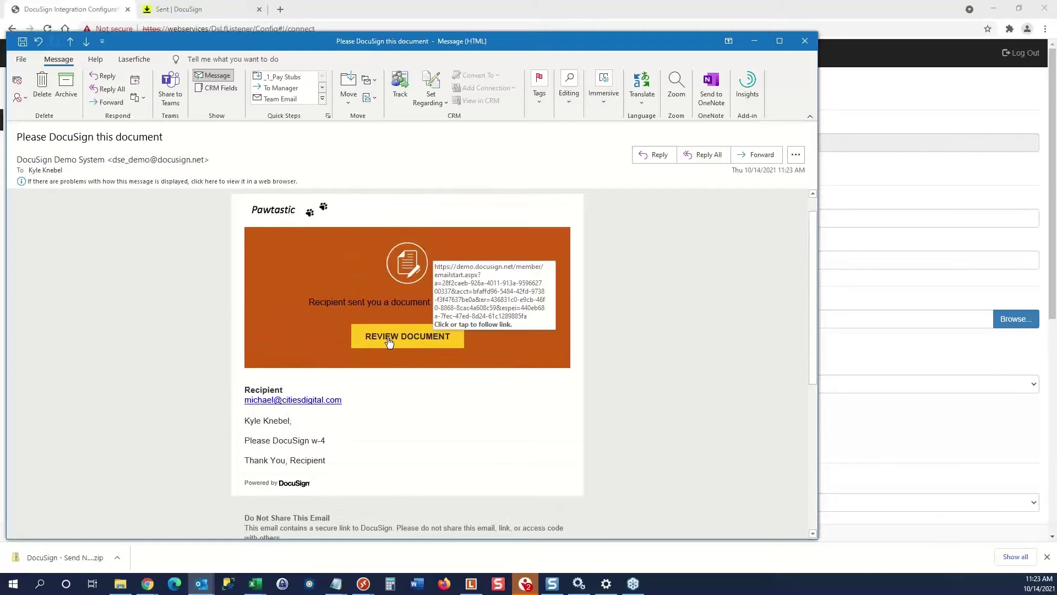
# Open the W-4 signing request, start the review, and click the employee Sign field.
pyautogui.click(389, 339)
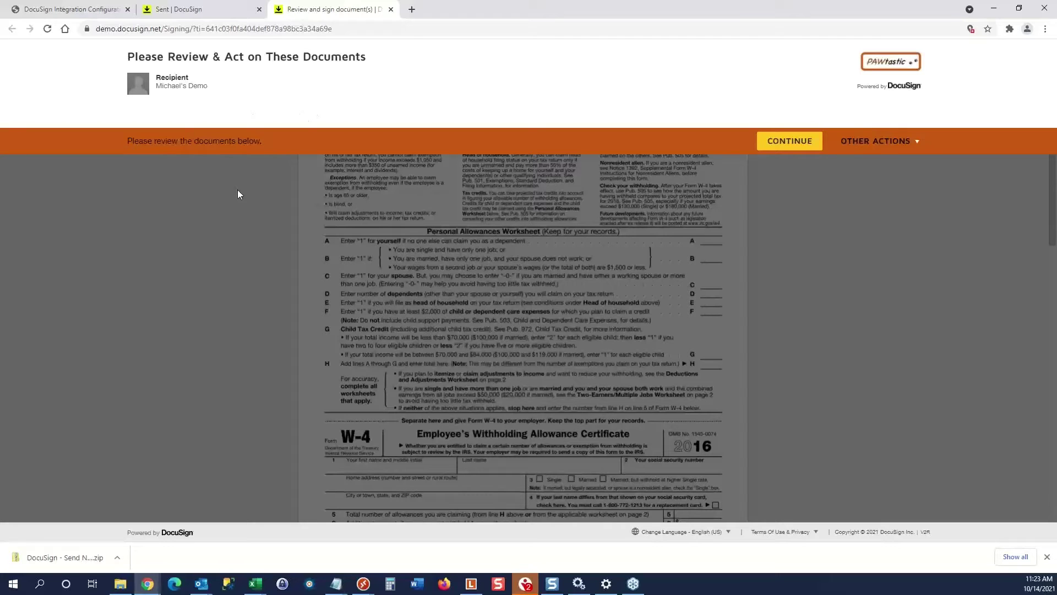
pyautogui.click(803, 144)
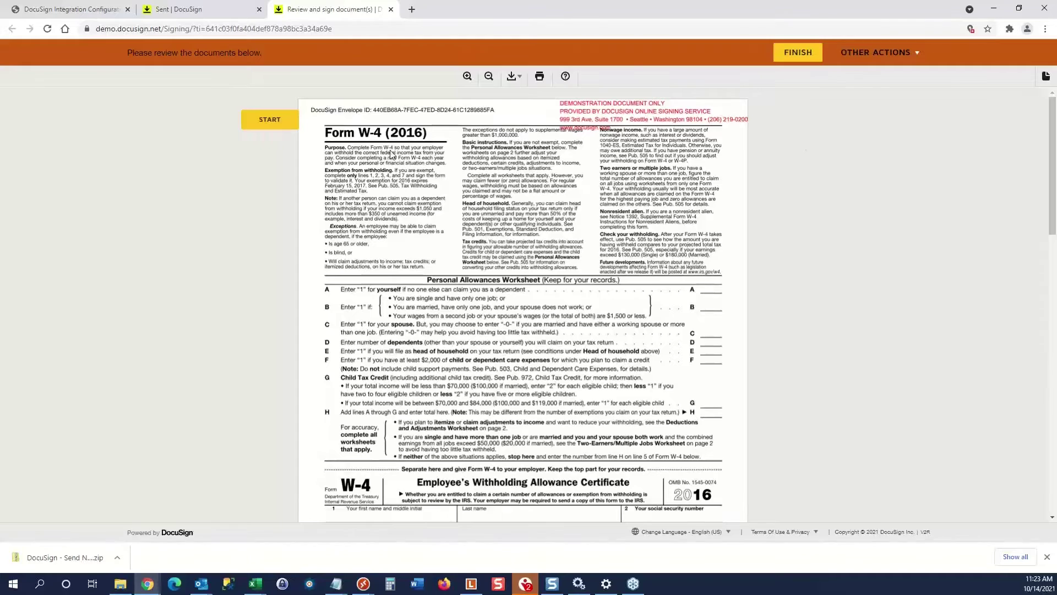
pyautogui.click(271, 127)
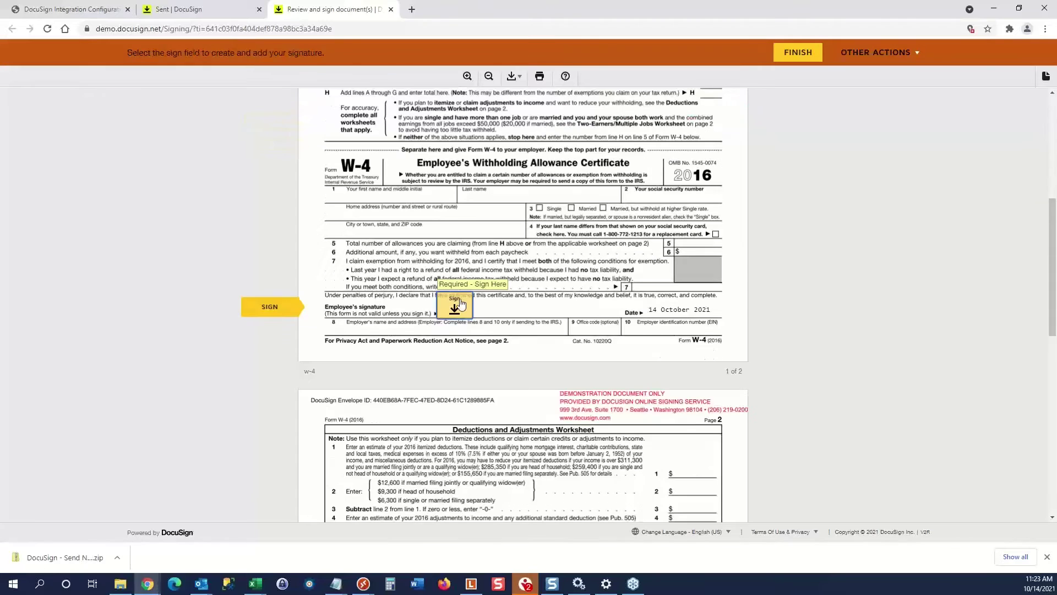
pyautogui.click(457, 308)
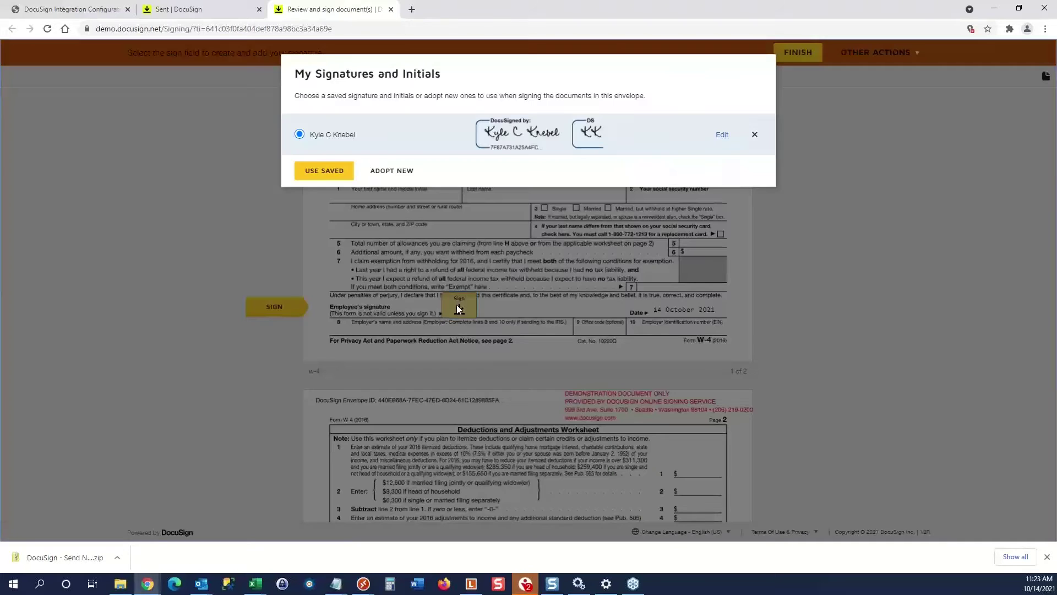
# Adopt a new signature, full name 'My Signature' with initials MS in the third style, and sign the line.
pyautogui.click(395, 172)
pyautogui.moveTo(351, 160); pyautogui.dragTo(276, 163)
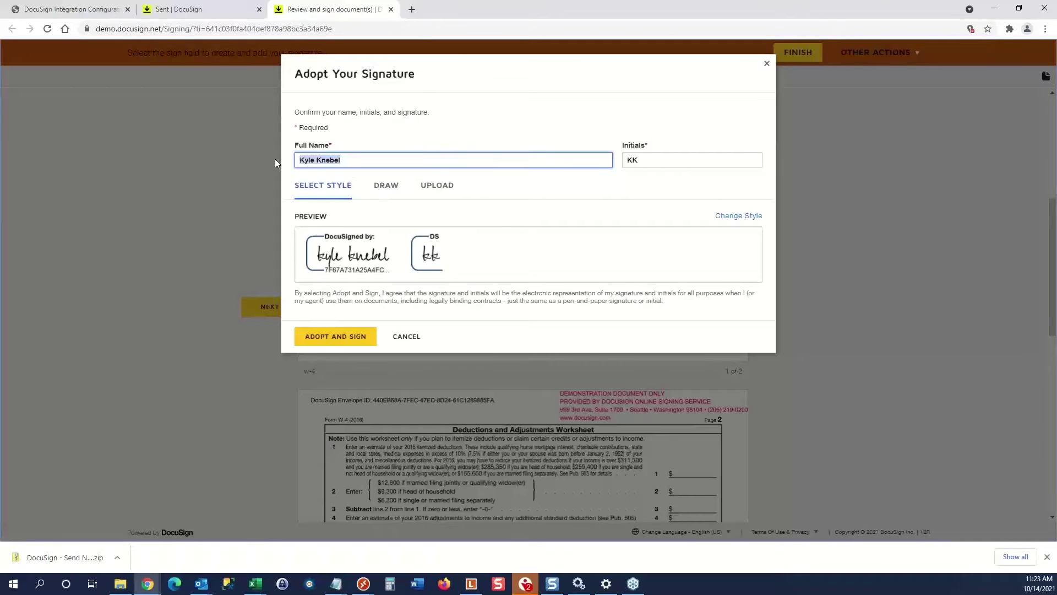
pyautogui.write('My Signature')
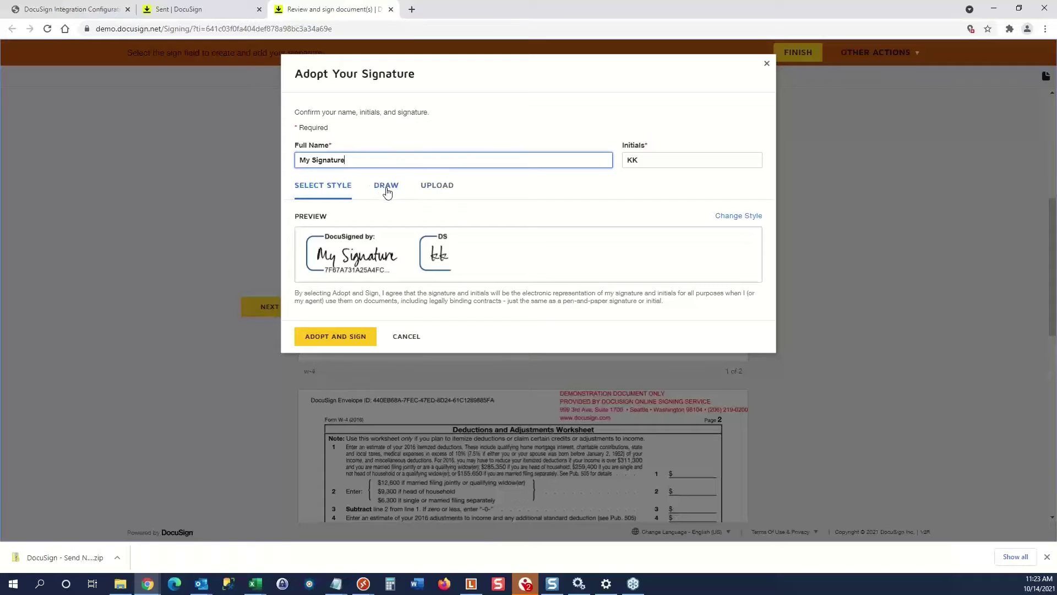
pyautogui.press('Tab')
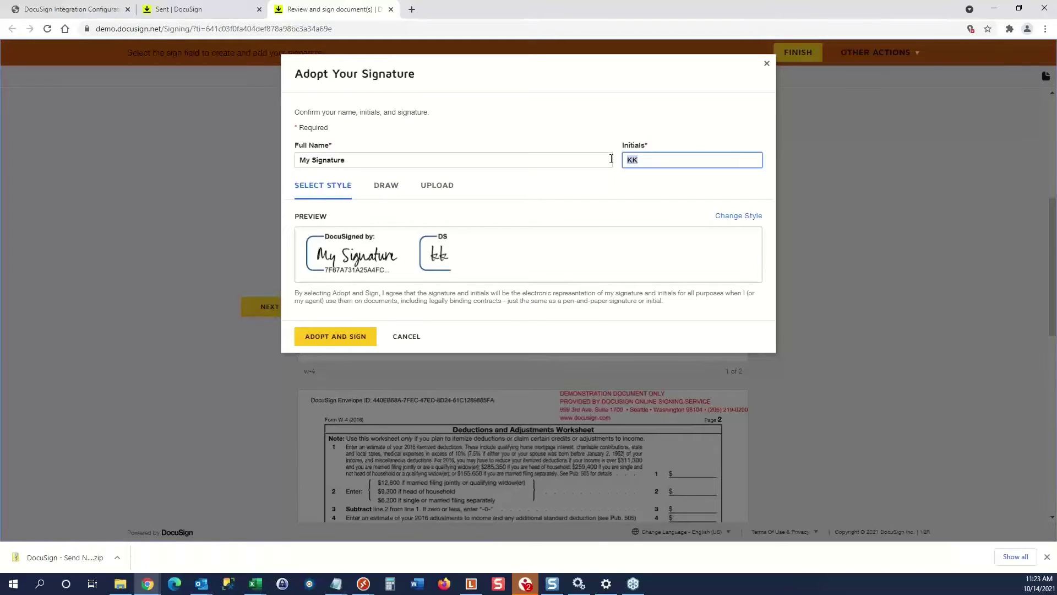
pyautogui.write('MS')
pyautogui.click(526, 184)
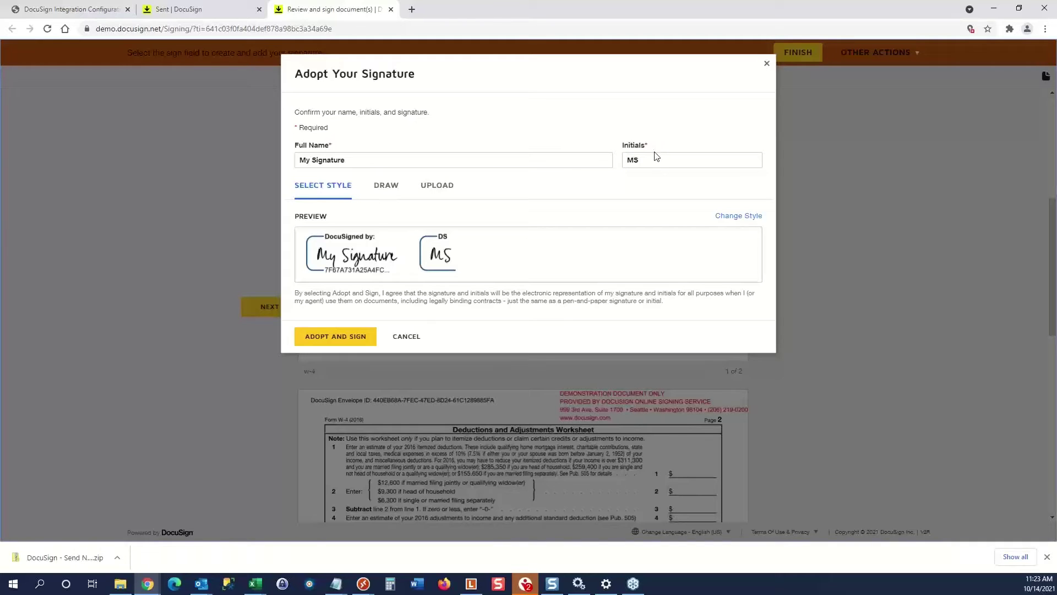
pyautogui.click(738, 215)
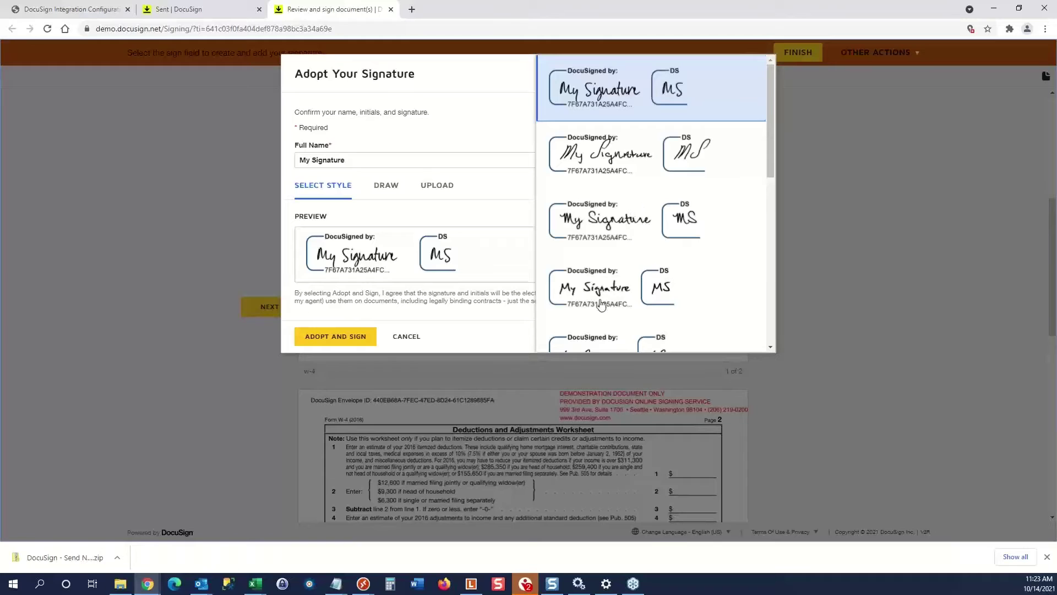
pyautogui.click(603, 230)
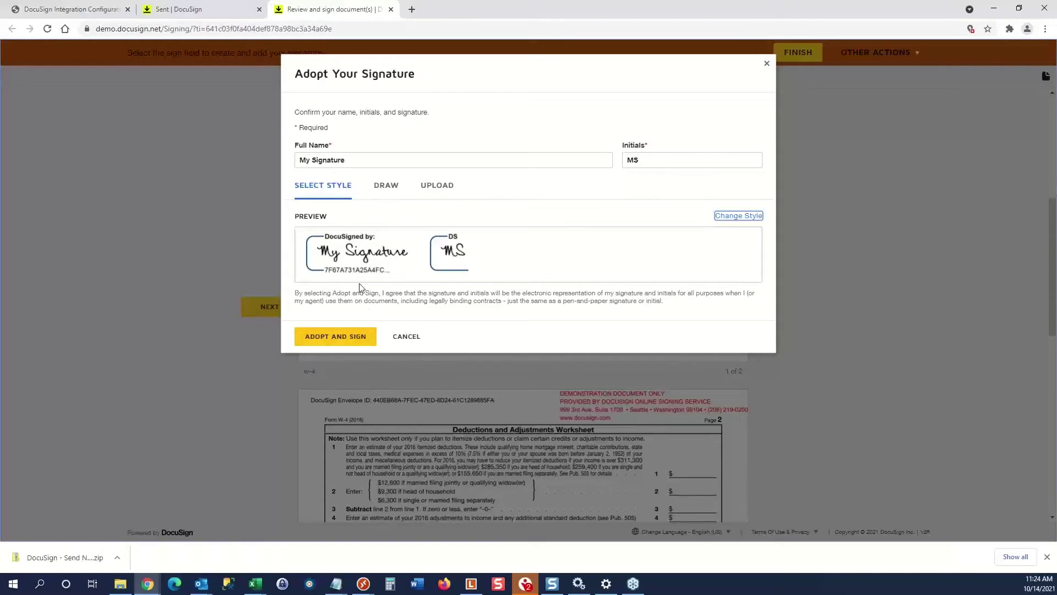
pyautogui.click(337, 333)
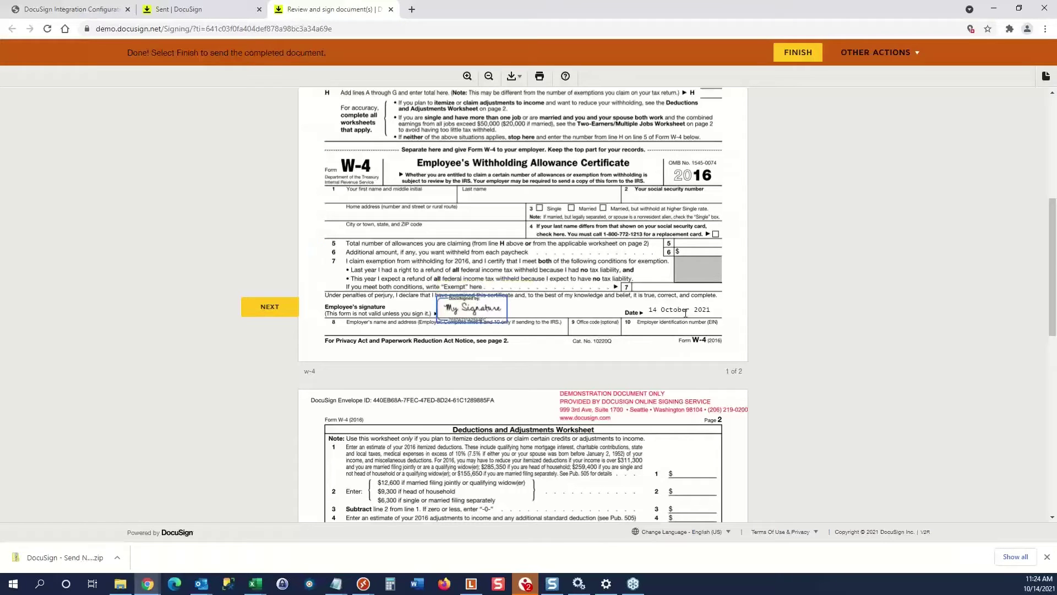
# Check the signed W-4 and its 14 October 2021 date, then finish it.
pyautogui.moveTo(703, 311); pyautogui.dragTo(639, 330)
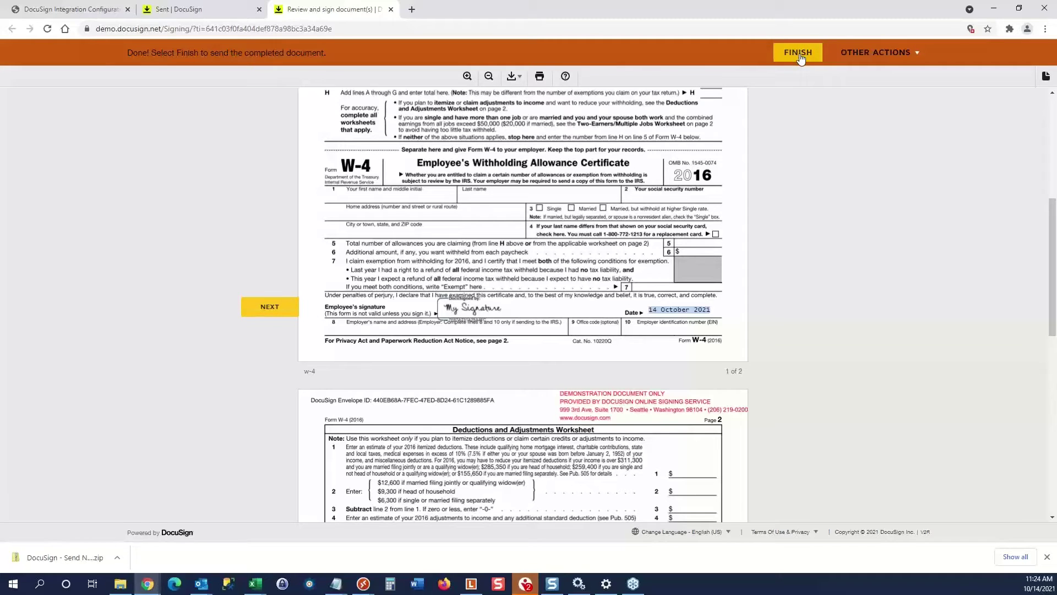
pyautogui.scroll(-5, 763, 218)
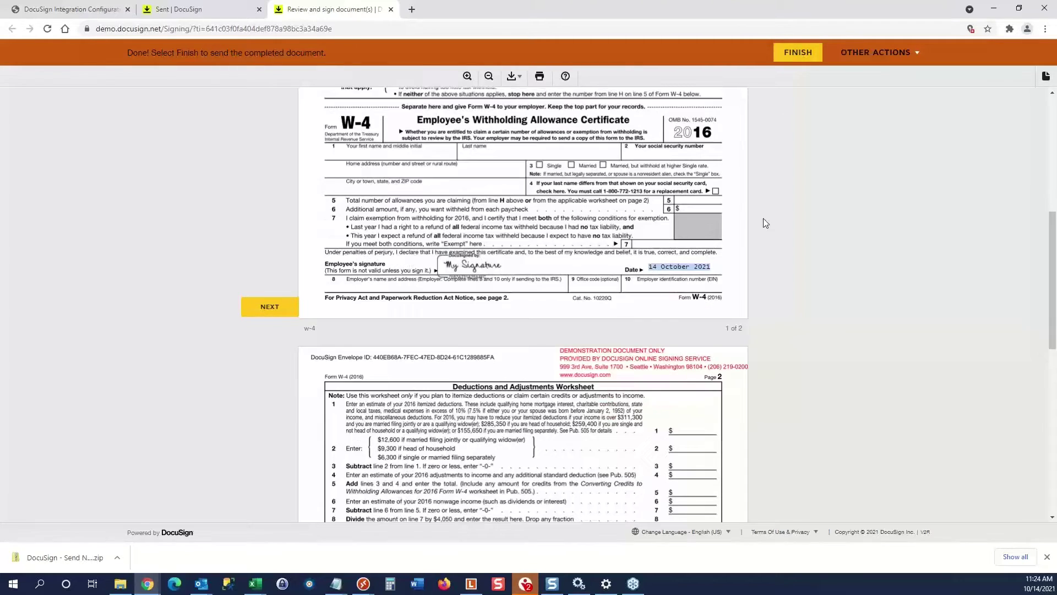
pyautogui.scroll(7, 763, 218)
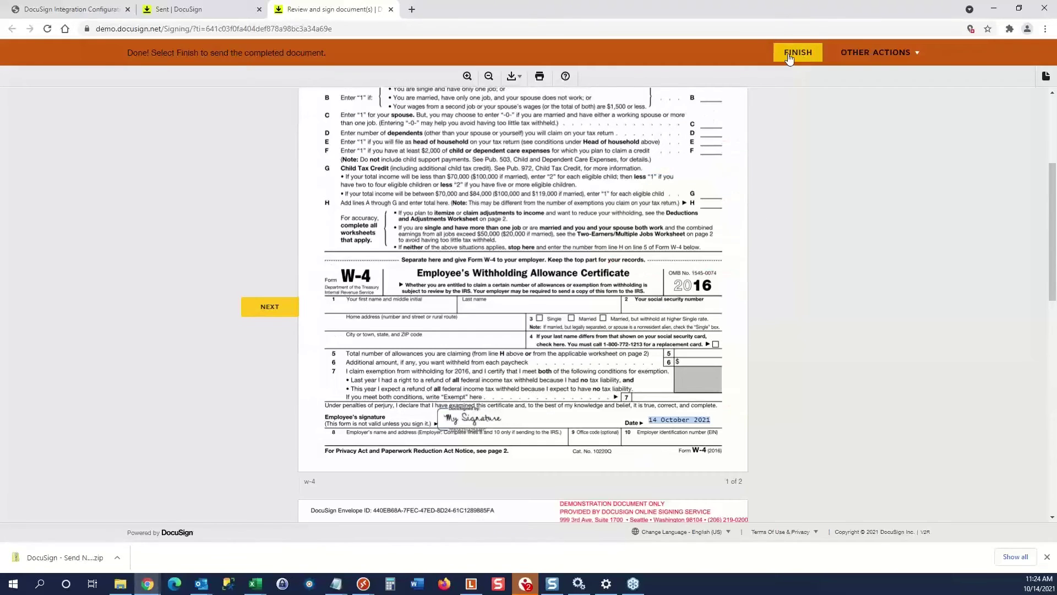
pyautogui.click(788, 53)
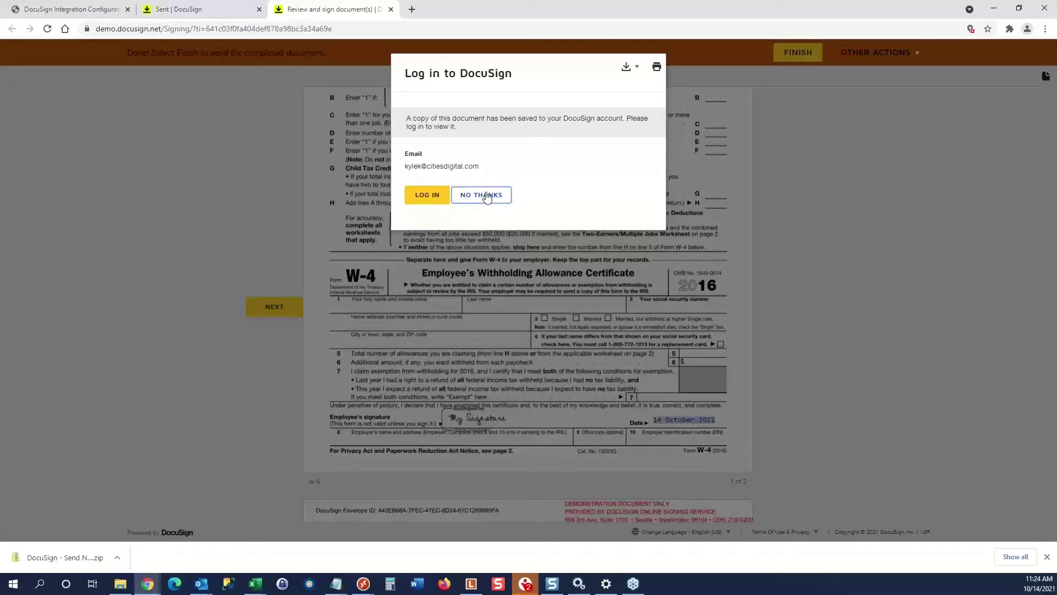
# Decline the offer to log in to DocuSign after signing.
pyautogui.click(481, 195)
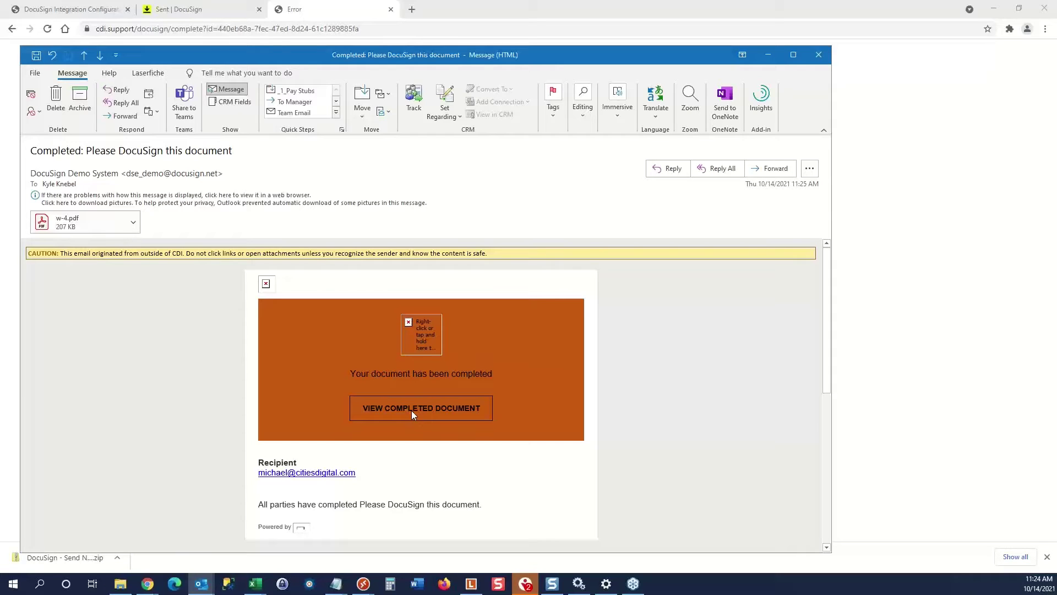
# Preview the signed w-4.pdf attachment, then close the completion e-mail.
pyautogui.click(101, 218)
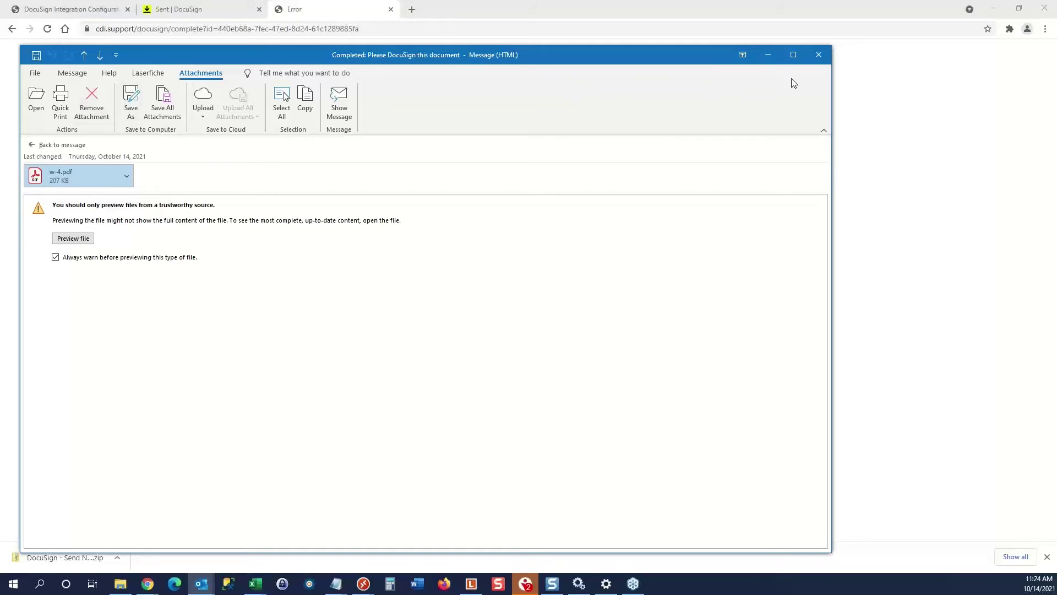
pyautogui.click(819, 54)
pyautogui.click(99, 11)
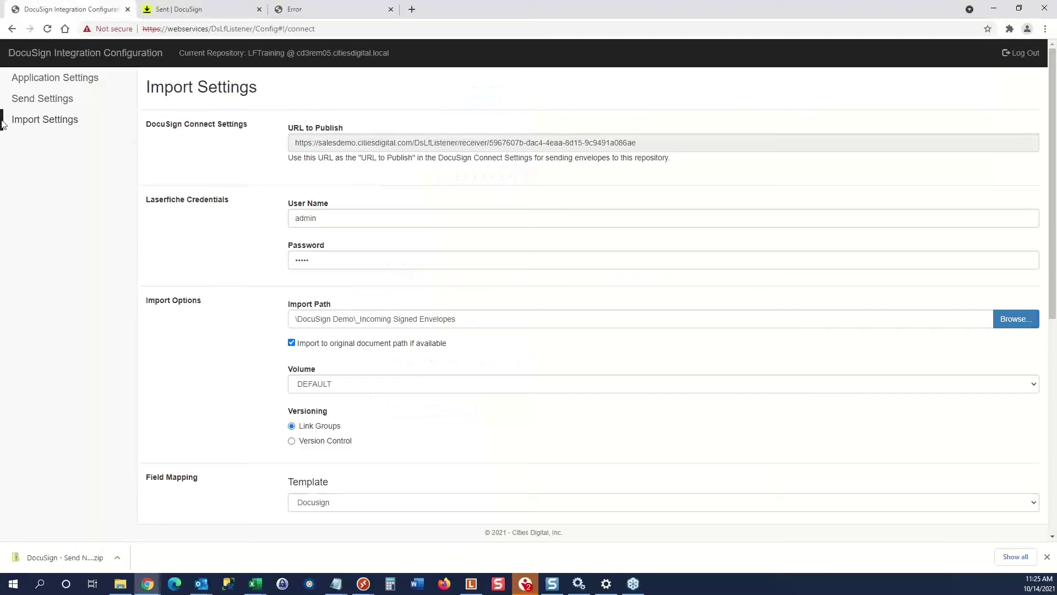
# In Laserfiche, review w-4's metadata (EnvelopeStatus Completed, sent/completed dates), then select w-4 (2).
pyautogui.click(471, 584)
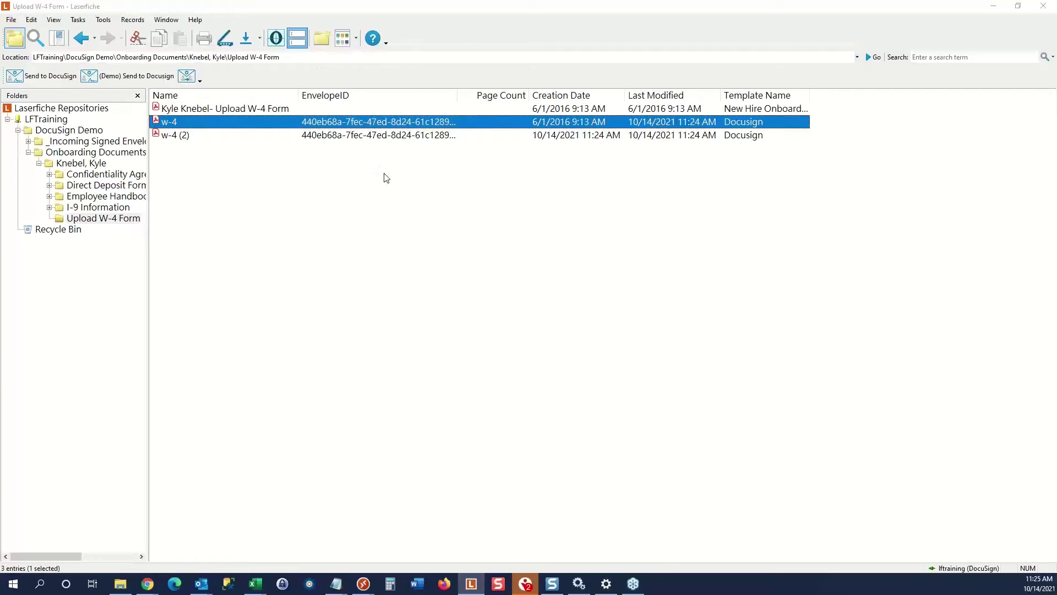
pyautogui.scroll(-1, 455, 313)
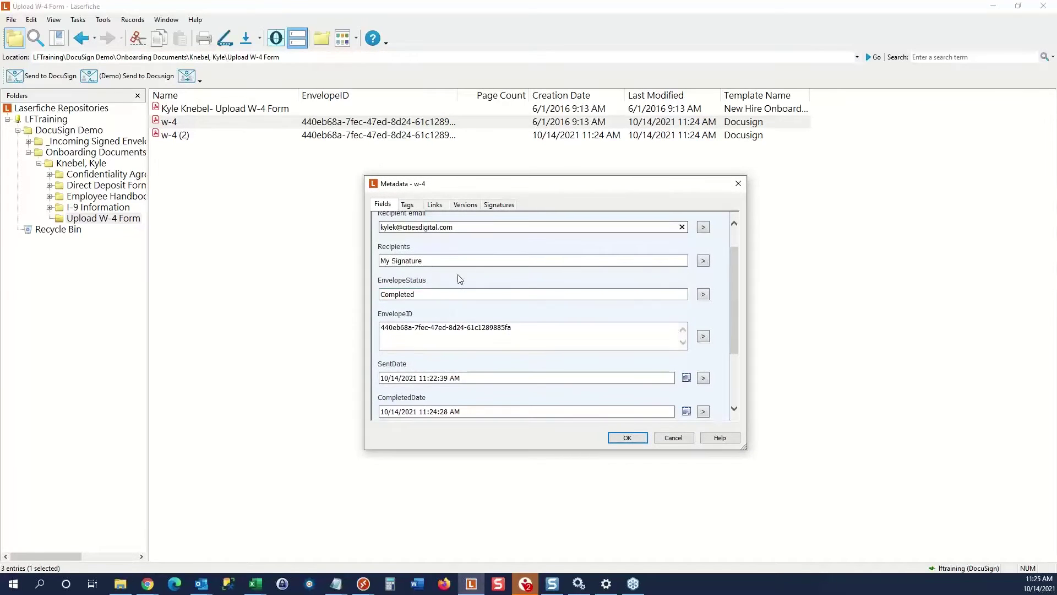
pyautogui.click(427, 295)
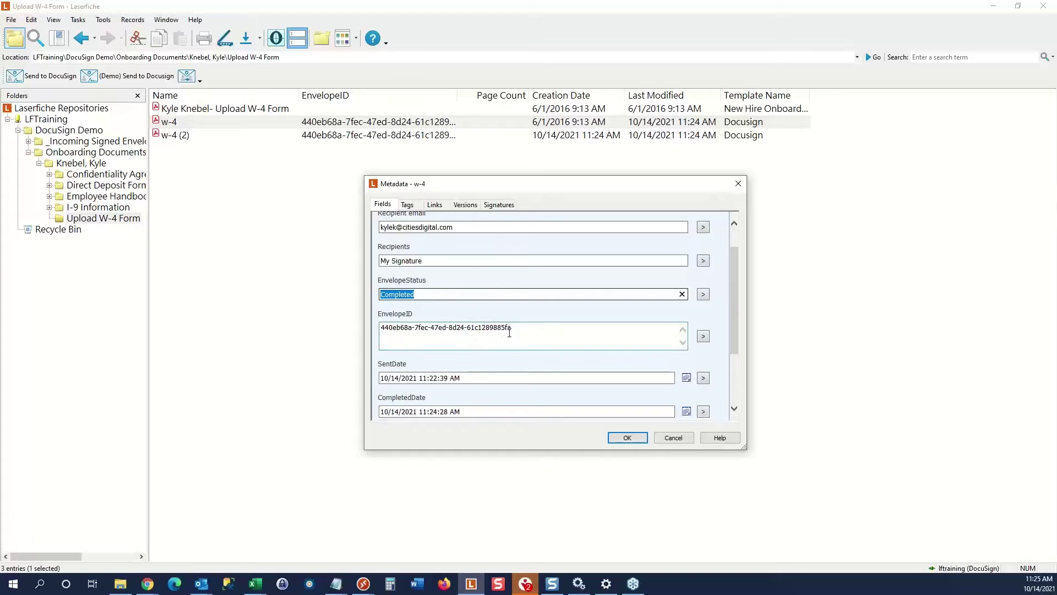
pyautogui.scroll(-2, 451, 357)
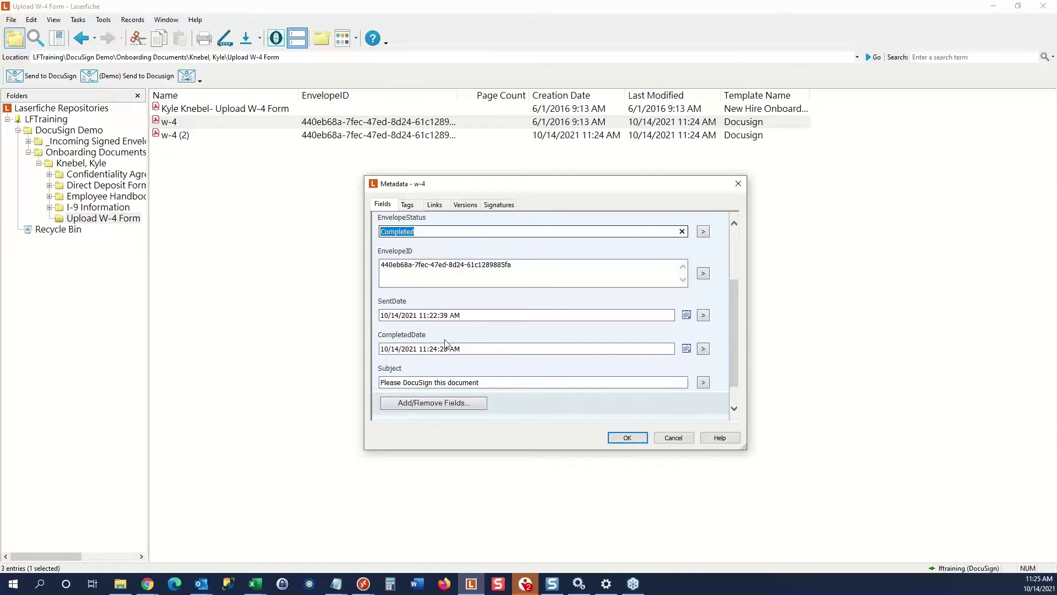
pyautogui.click(670, 436)
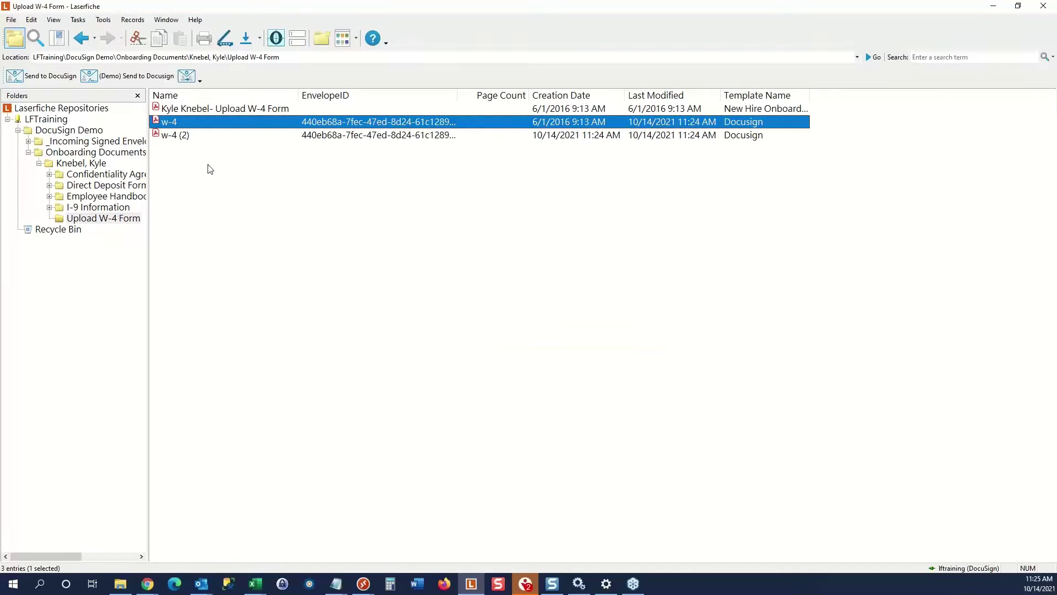
pyautogui.click(177, 139)
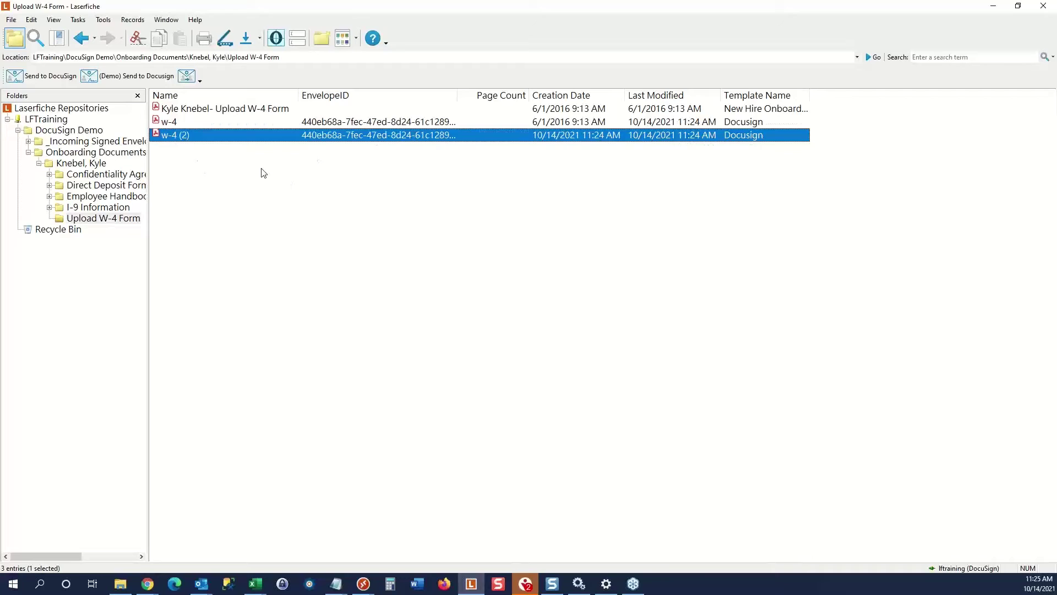
# Open w-4 (2) maximized at about 100% zoom, inspect the signature, then close the viewer.
pyautogui.doubleClick(183, 137)
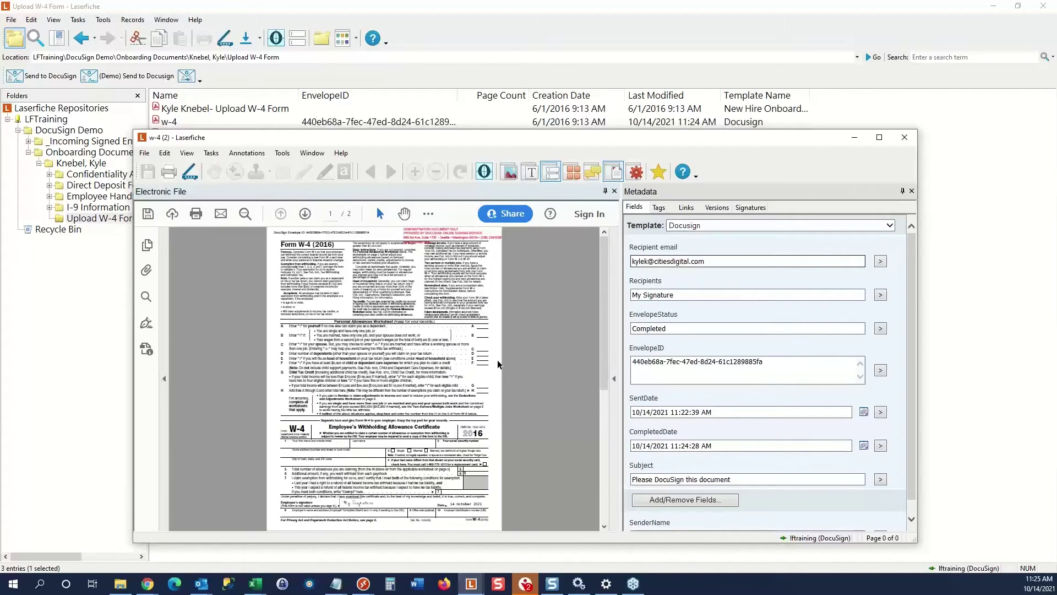
pyautogui.doubleClick(556, 138)
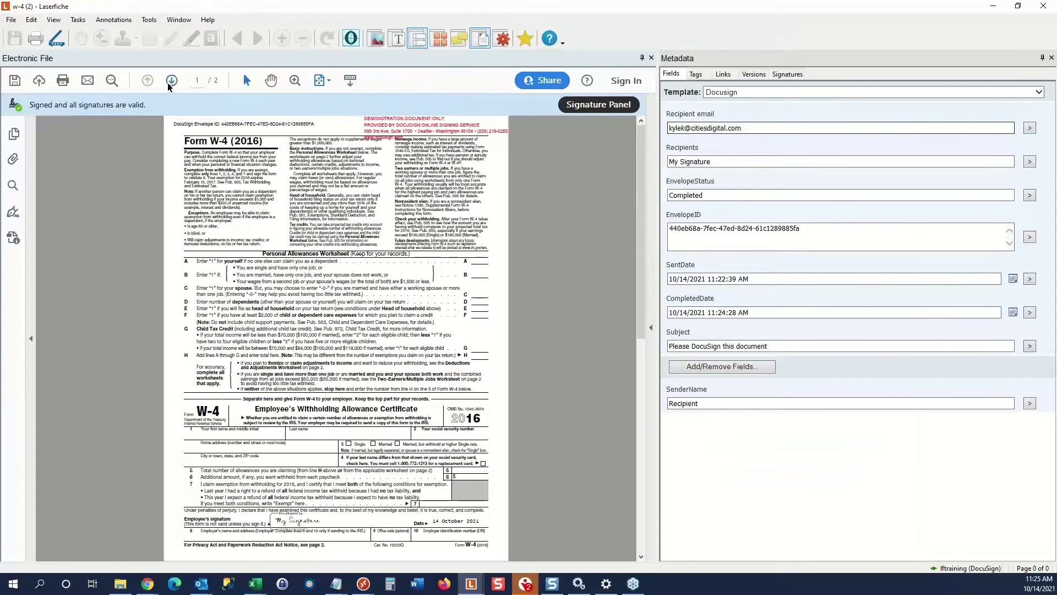
pyautogui.click(295, 81)
pyautogui.click(331, 109)
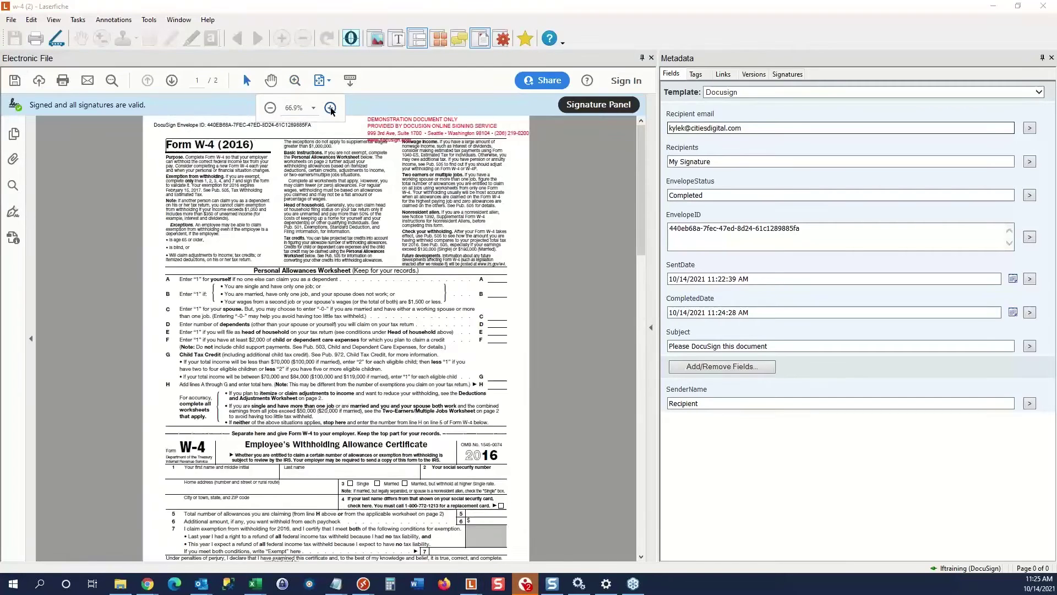
pyautogui.moveTo(642, 238); pyautogui.dragTo(643, 387)
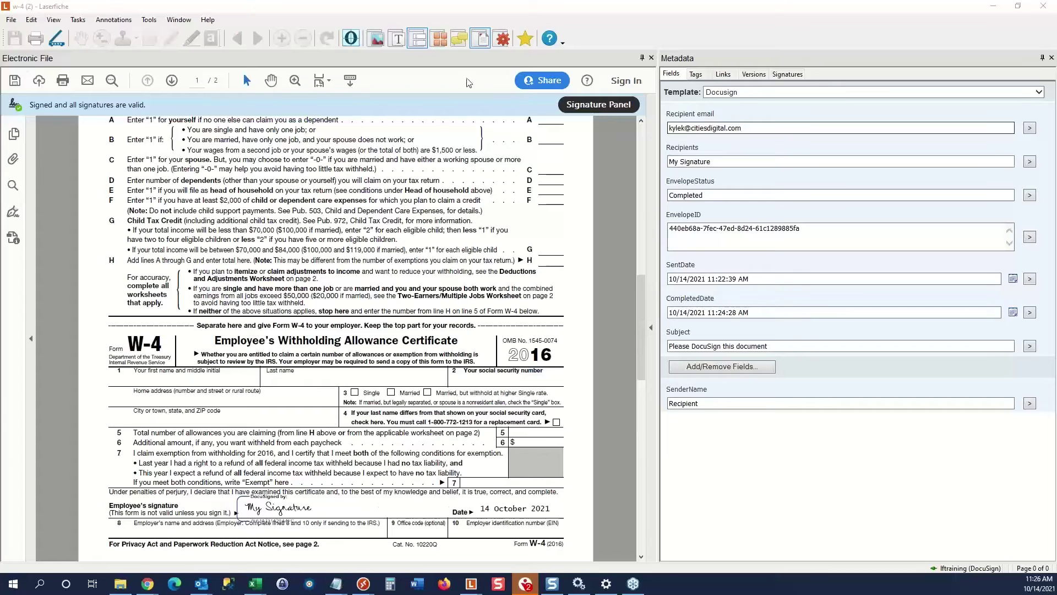
pyautogui.click(1043, 8)
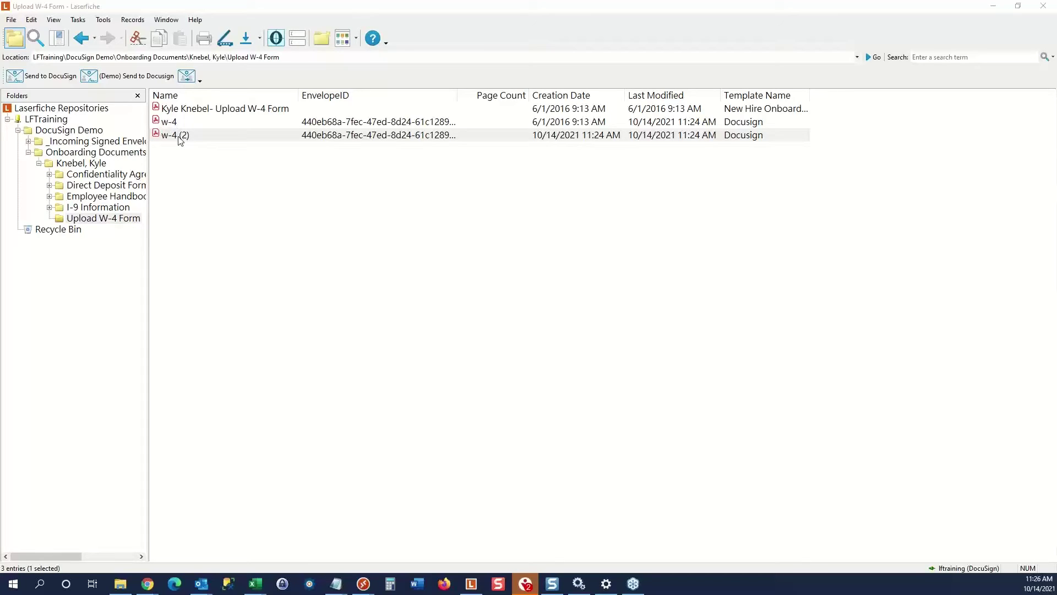
# Deselect the w-4 (2) entry and minimize Laserfiche to reveal the browser.
pyautogui.click(185, 139)
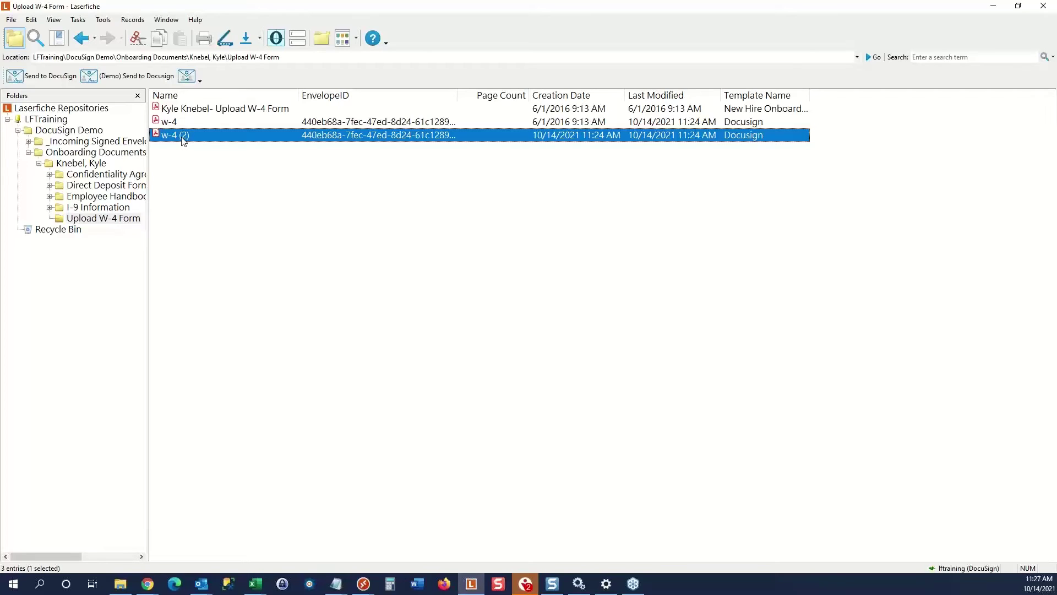
pyautogui.click(214, 171)
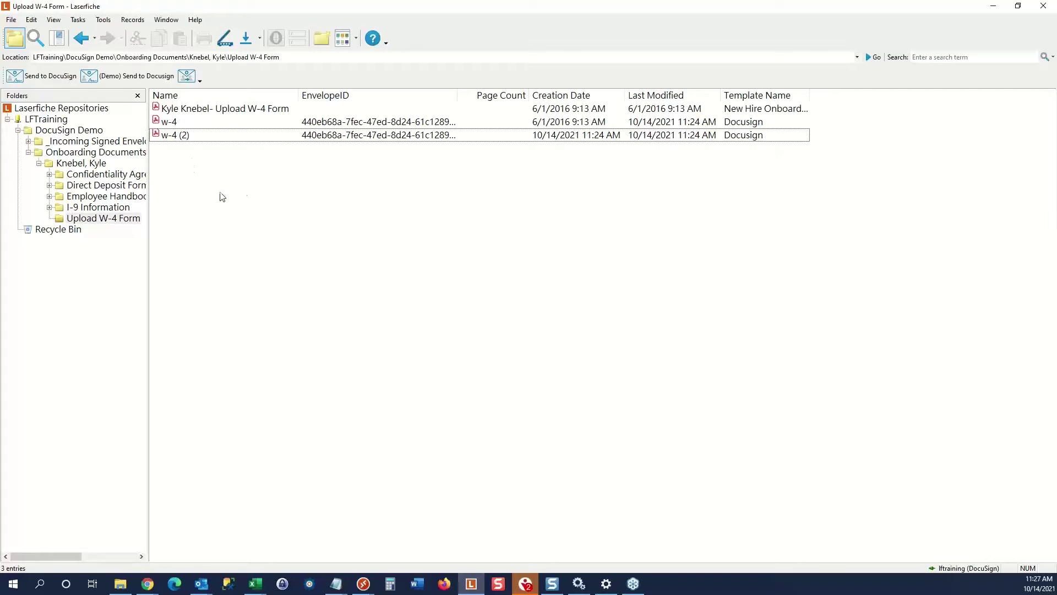
pyautogui.click(993, 6)
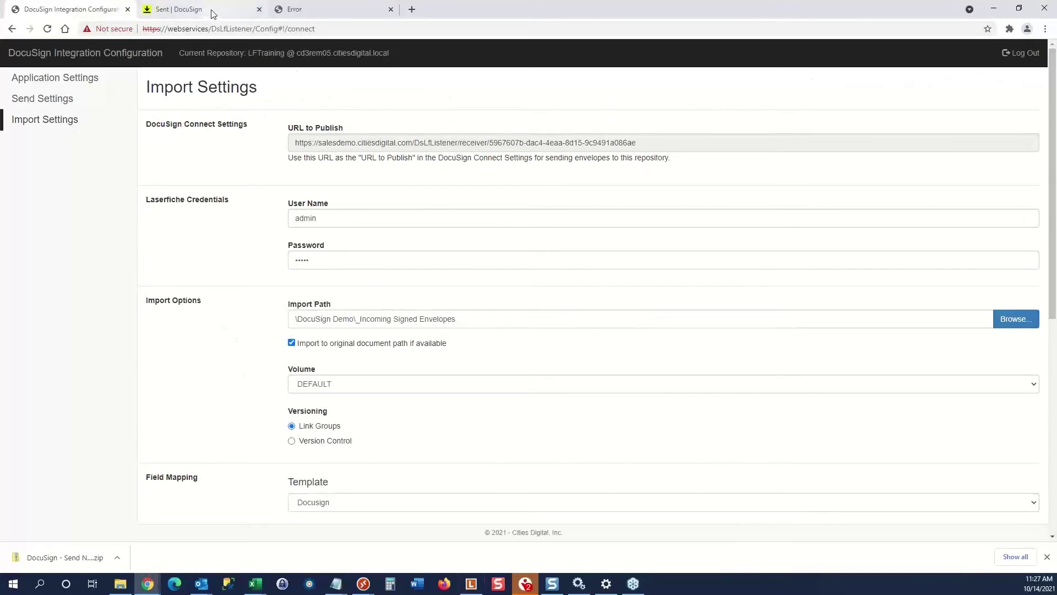
# Open the DocuSign account Settings in the Sent tab, then return to the Integration Configuration tab.
pyautogui.click(211, 10)
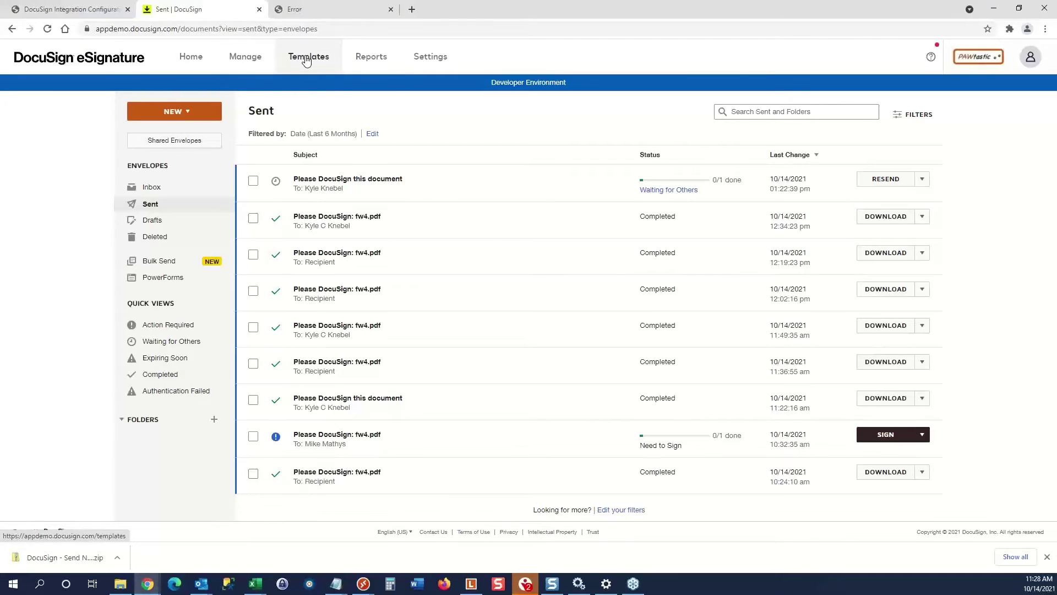
pyautogui.click(430, 58)
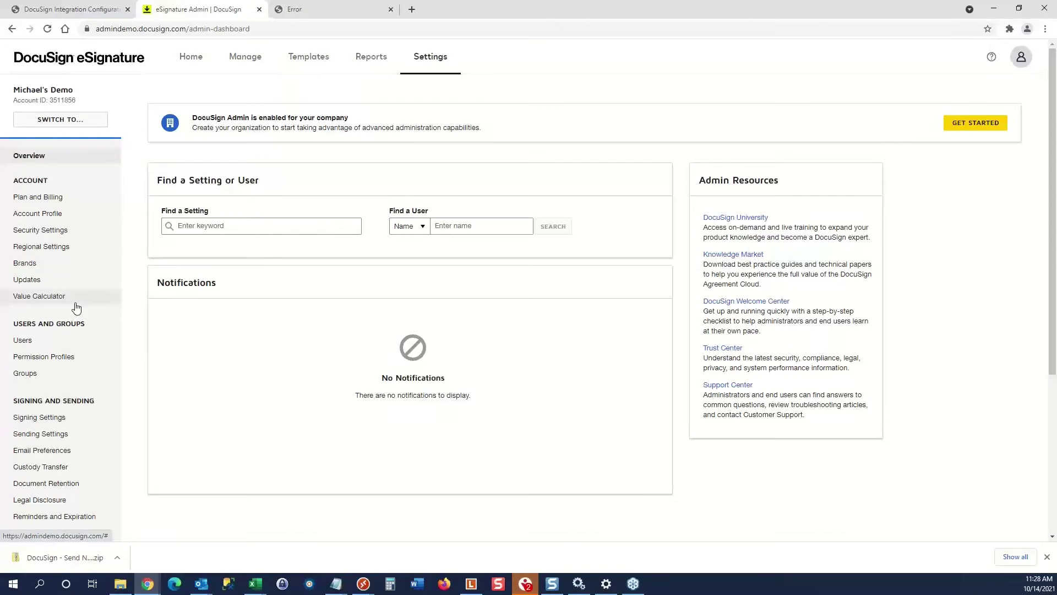
pyautogui.scroll(-3, 77, 305)
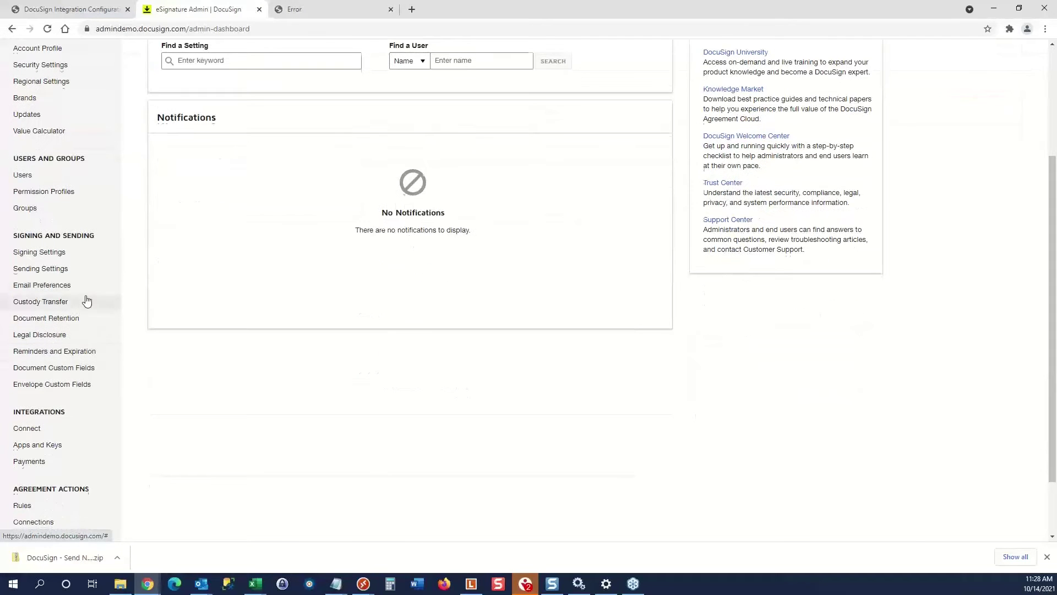
pyautogui.scroll(3, 85, 297)
pyautogui.click(78, 10)
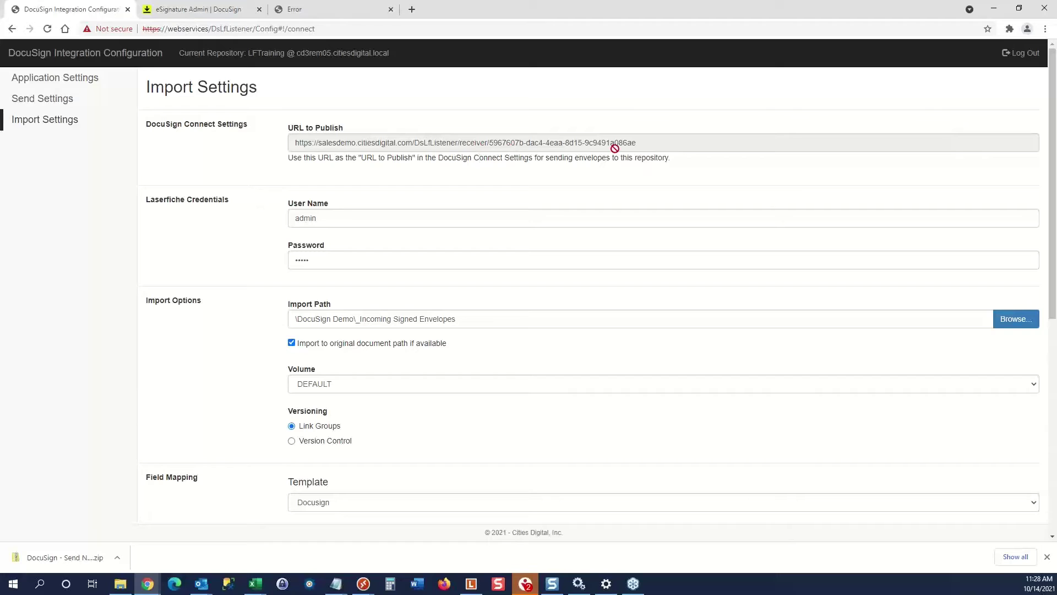
# Select the URL to Publish, then open Integrations > Connect in the eSignature admin.
pyautogui.moveTo(643, 143); pyautogui.dragTo(271, 159)
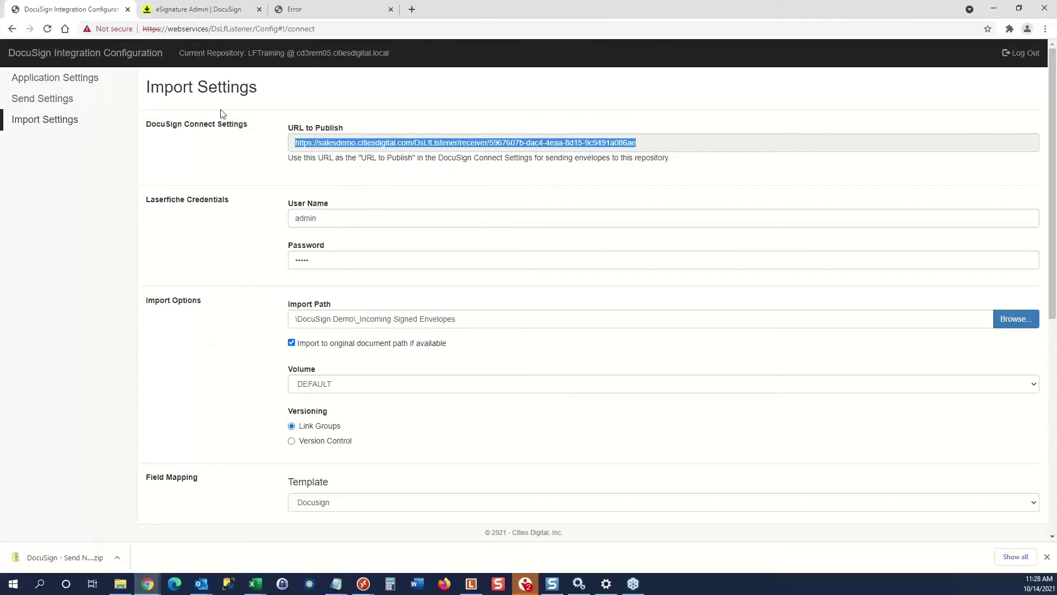
pyautogui.click(311, 14)
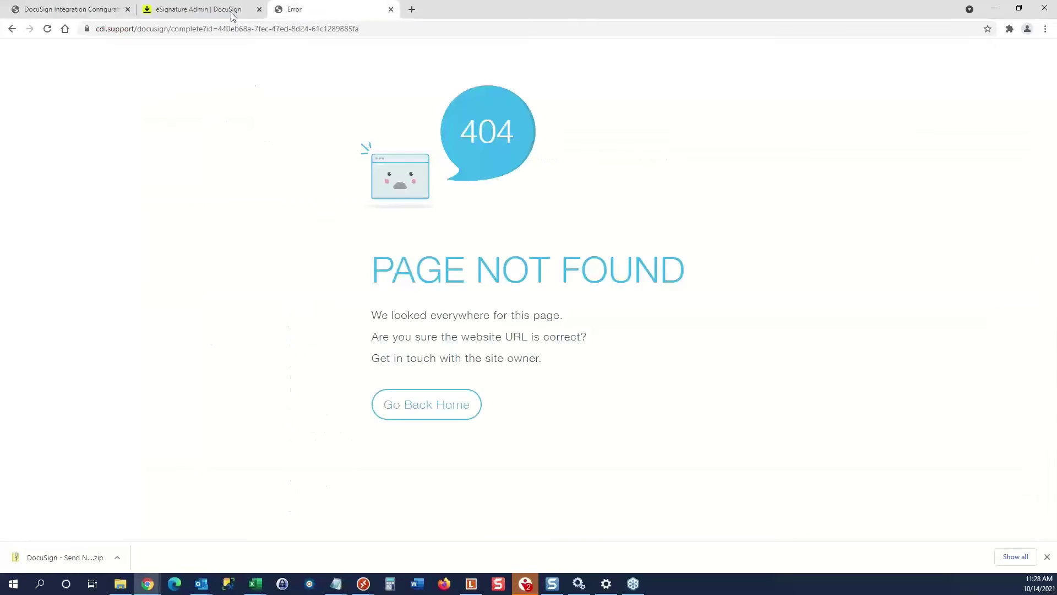
pyautogui.click(230, 11)
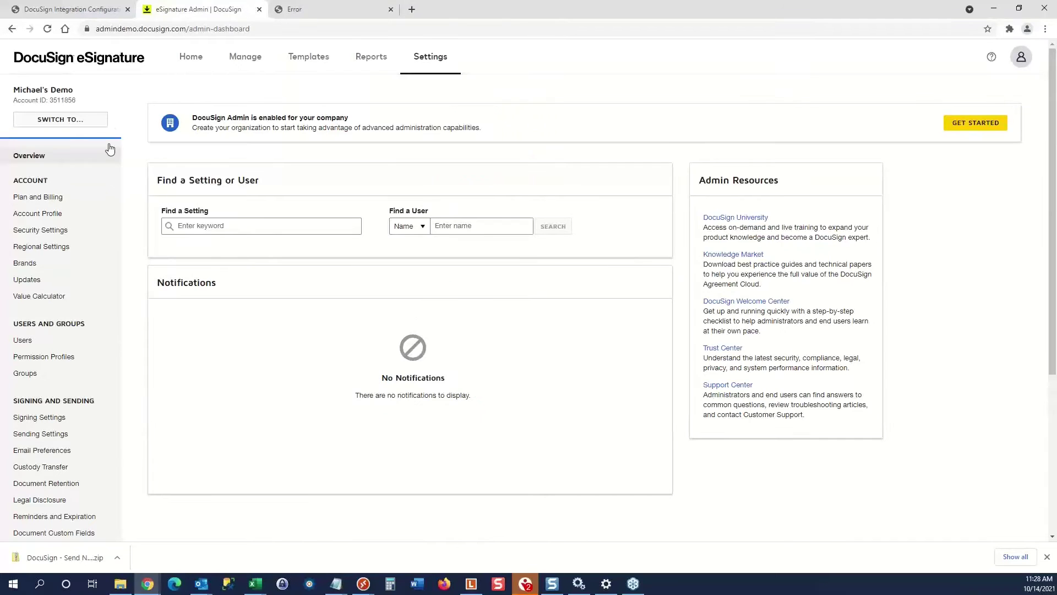
pyautogui.scroll(-2, 130, 152)
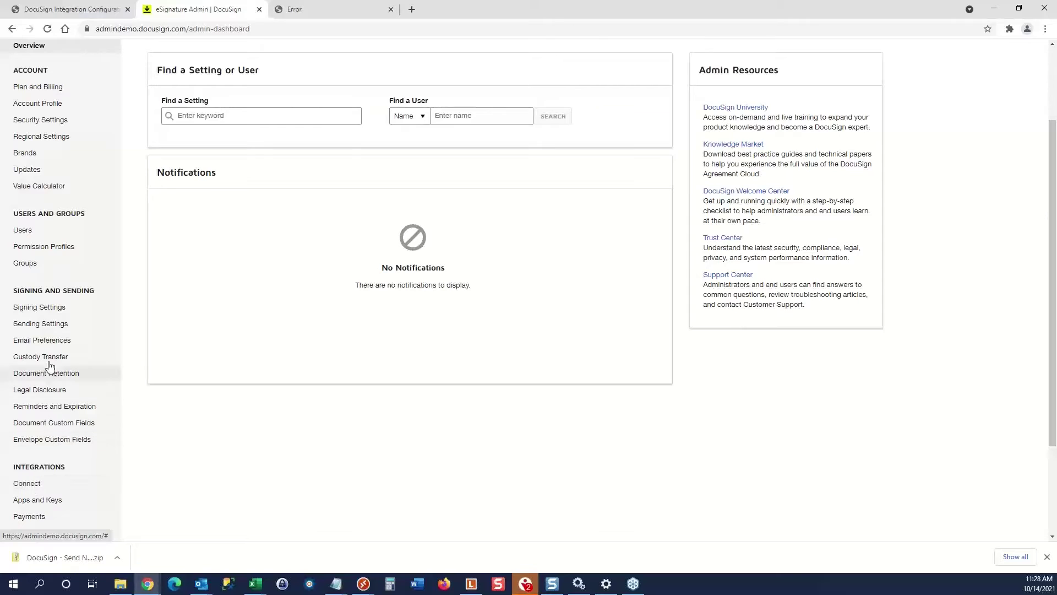
pyautogui.scroll(-1, 32, 439)
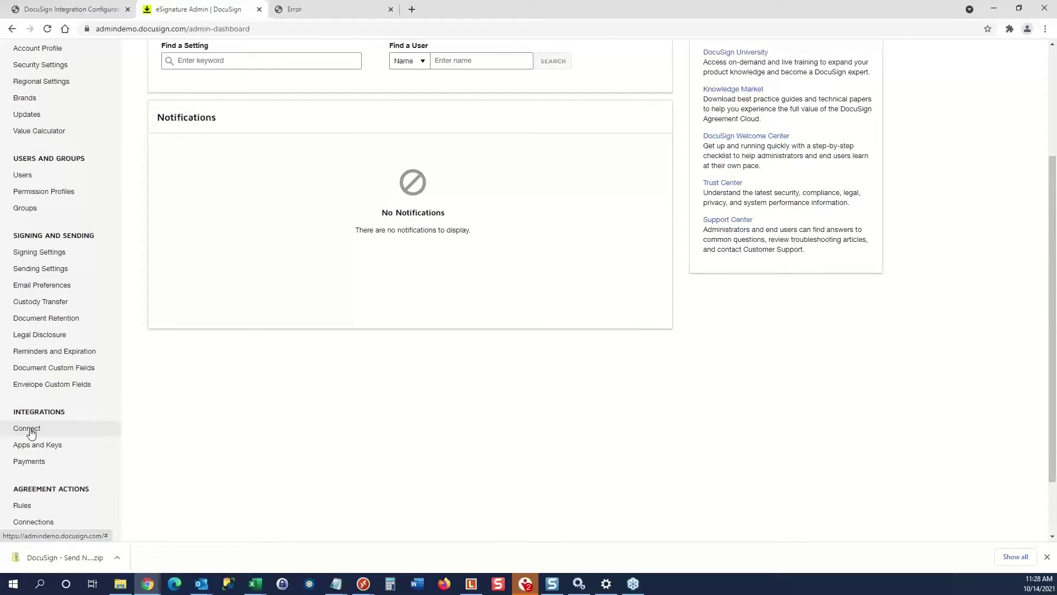
pyautogui.click(31, 433)
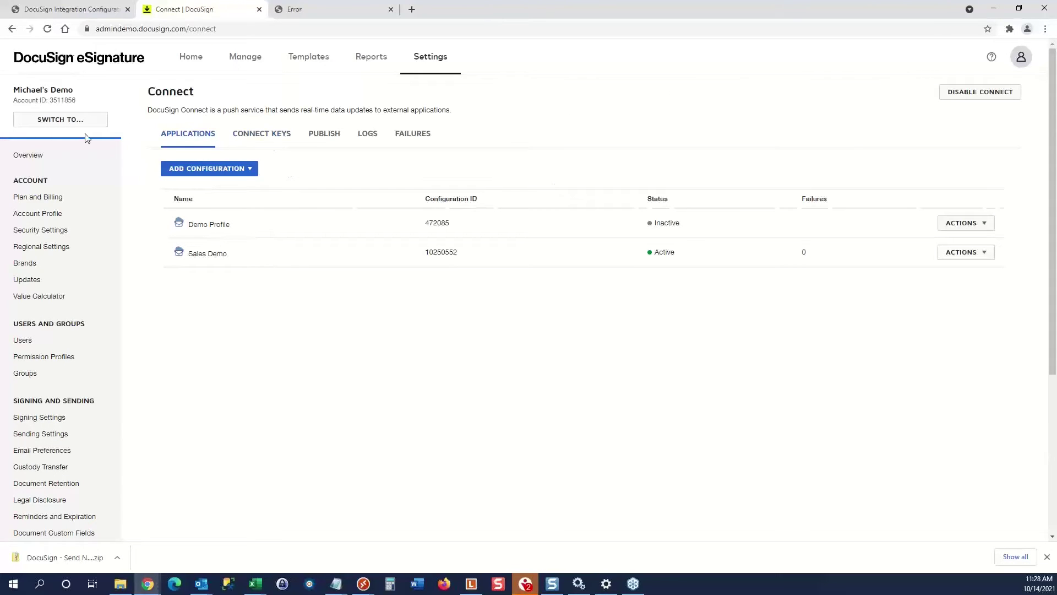
# Log out of the demo account, log back in as the other user, and open Settings.
pyautogui.click(70, 121)
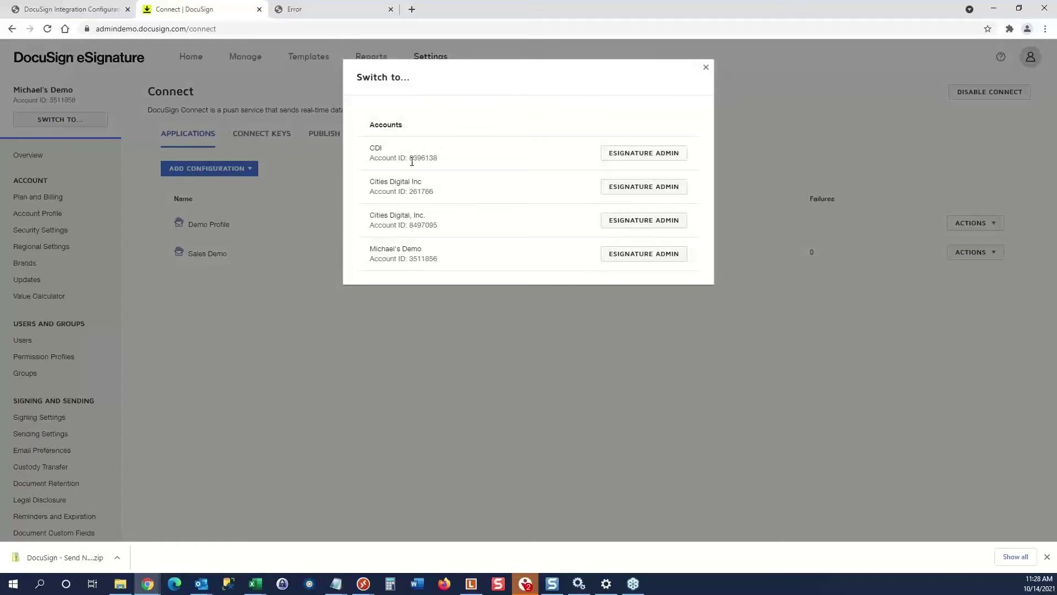
pyautogui.click(705, 68)
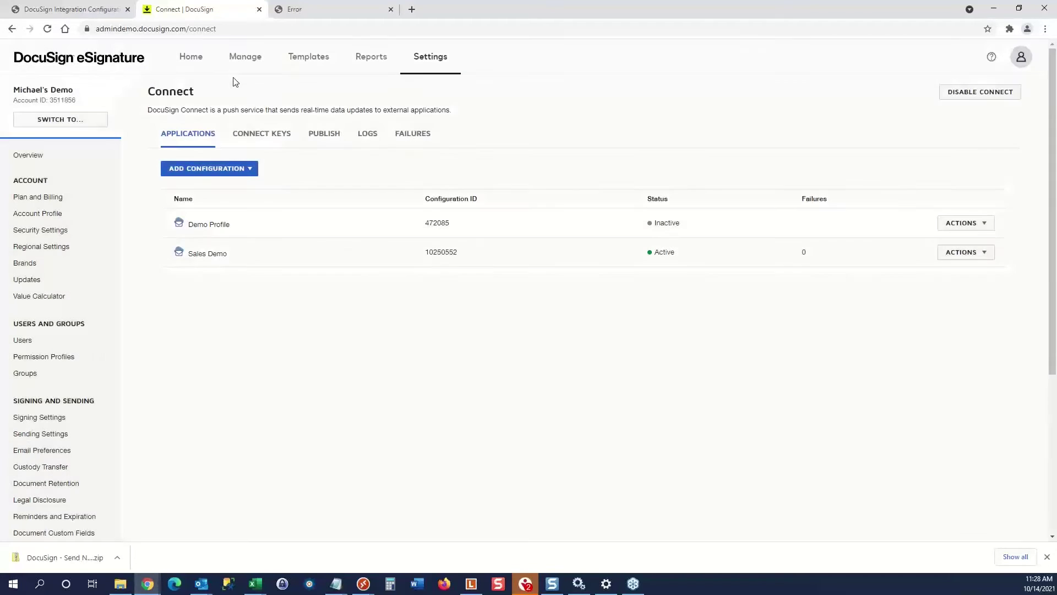
pyautogui.click(1022, 65)
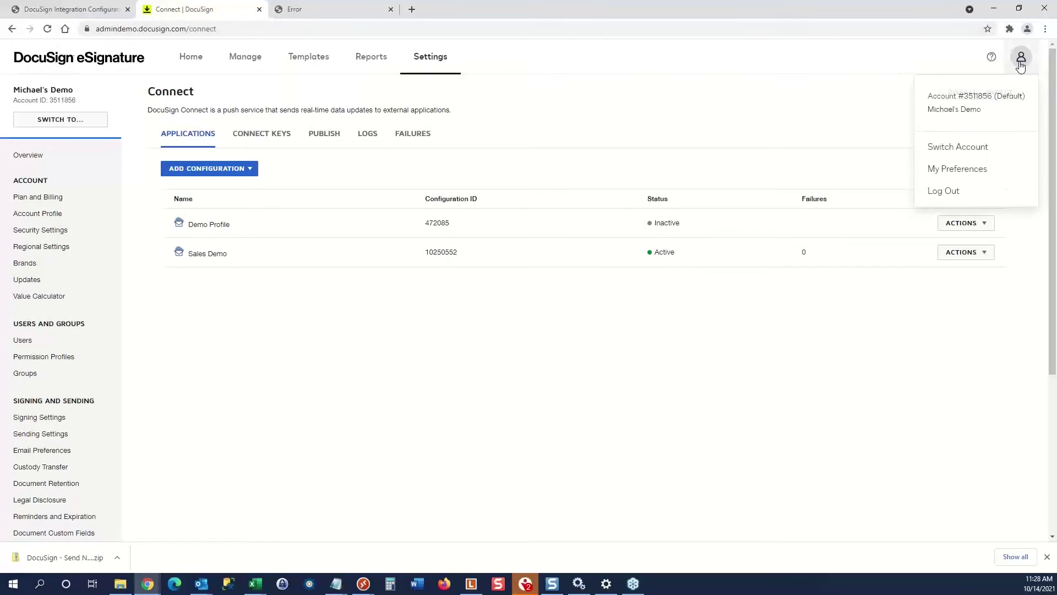
pyautogui.click(945, 191)
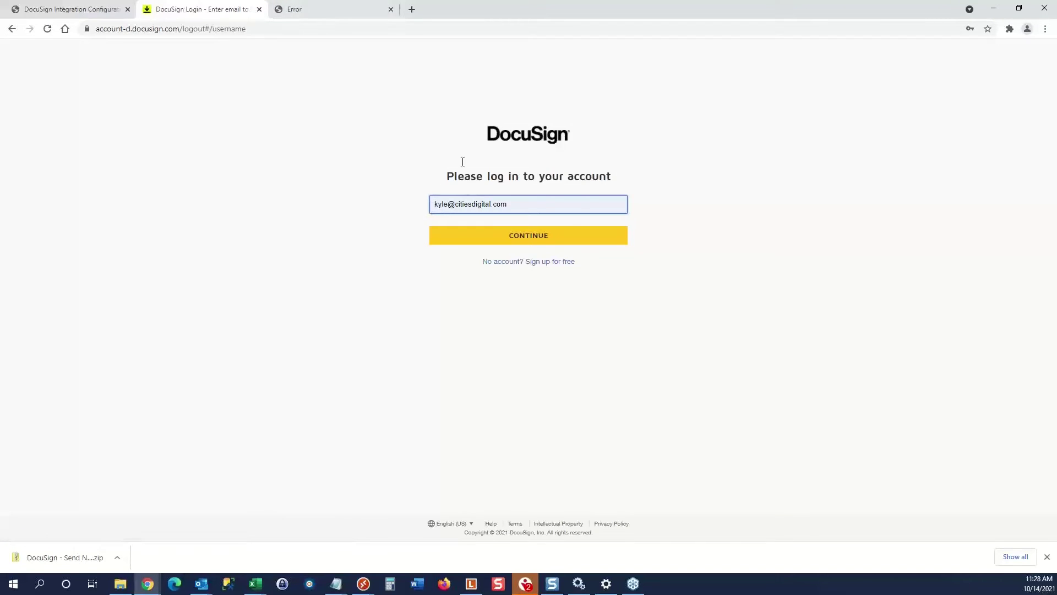
pyautogui.click(512, 237)
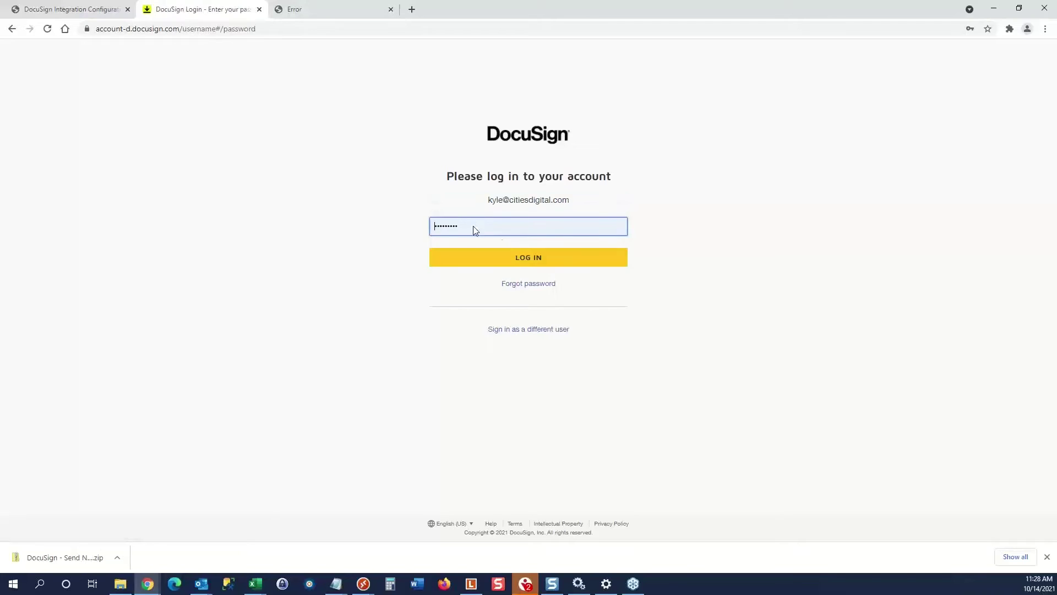
pyautogui.click(524, 261)
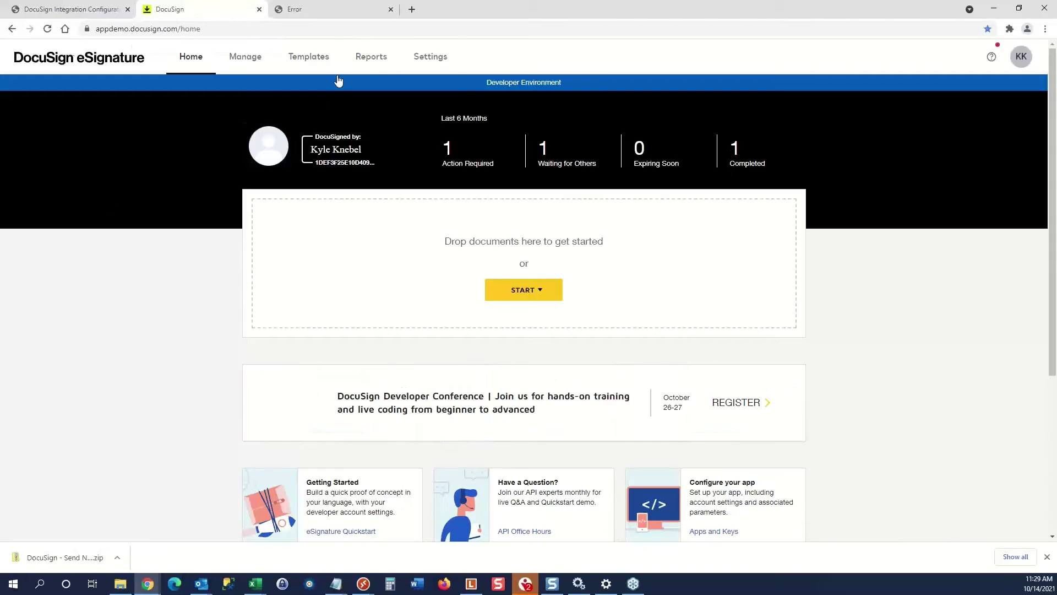
pyautogui.click(431, 59)
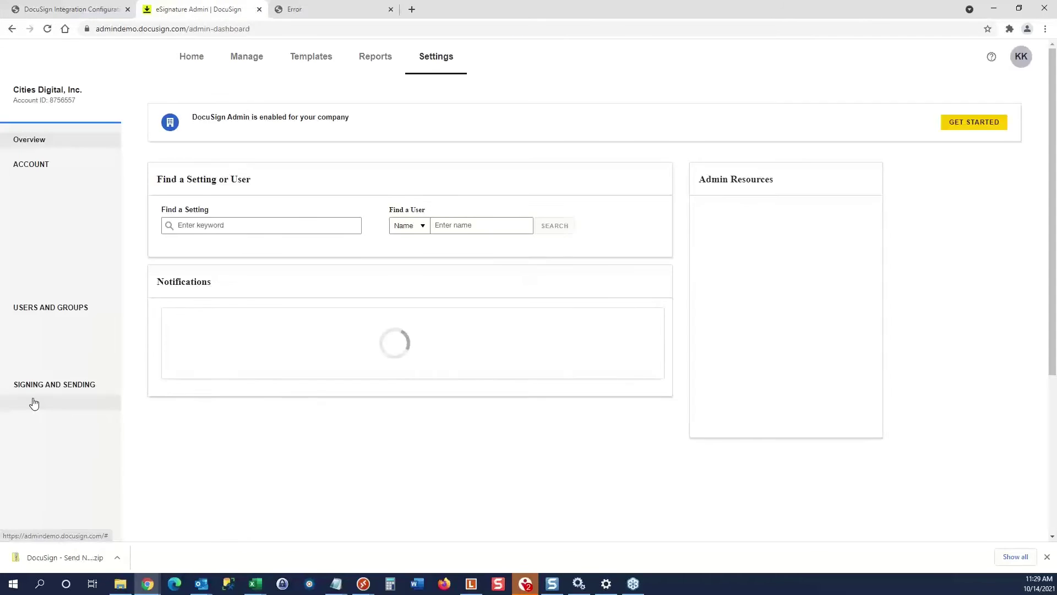
# Go to Integrations > Connect for the Cities Digital, Inc. account to show configuration 10006313.
pyautogui.scroll(-5, 34, 418)
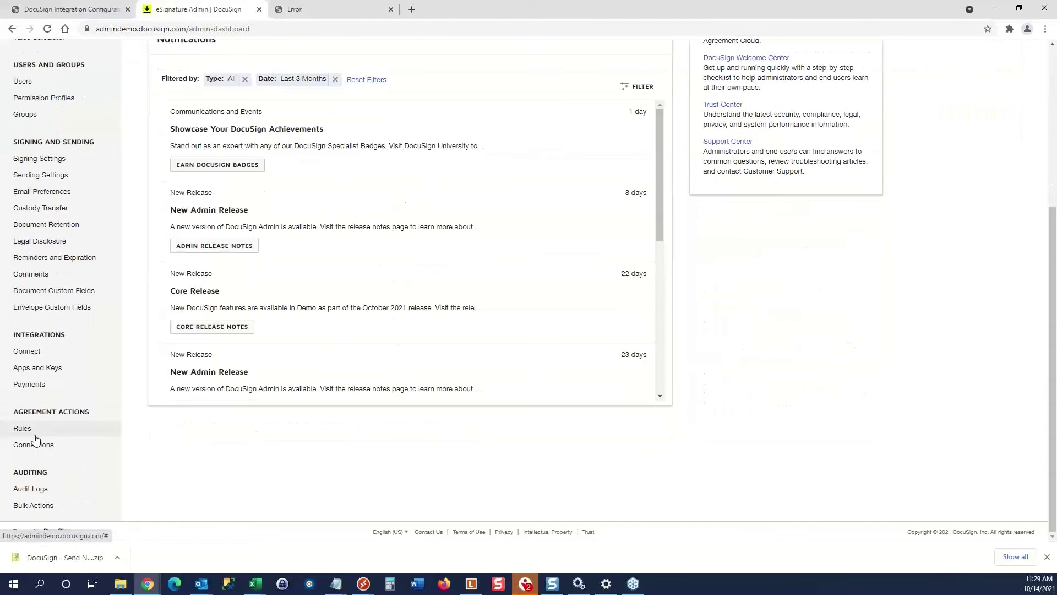
pyautogui.click(38, 353)
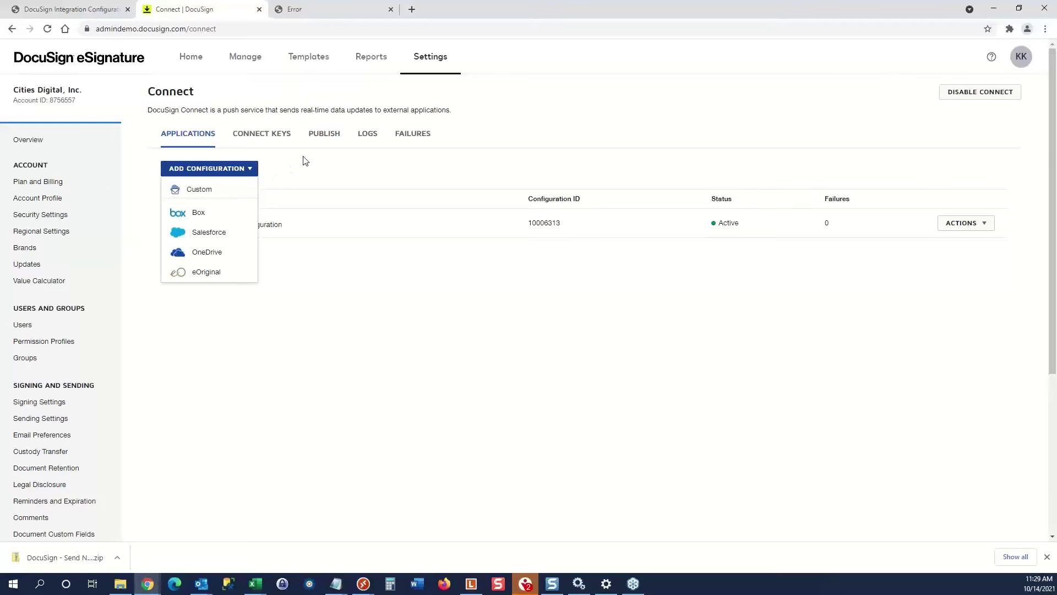
# Open Connect configuration 10006313 for editing and keep its status as Active Connection.
pyautogui.click(282, 154)
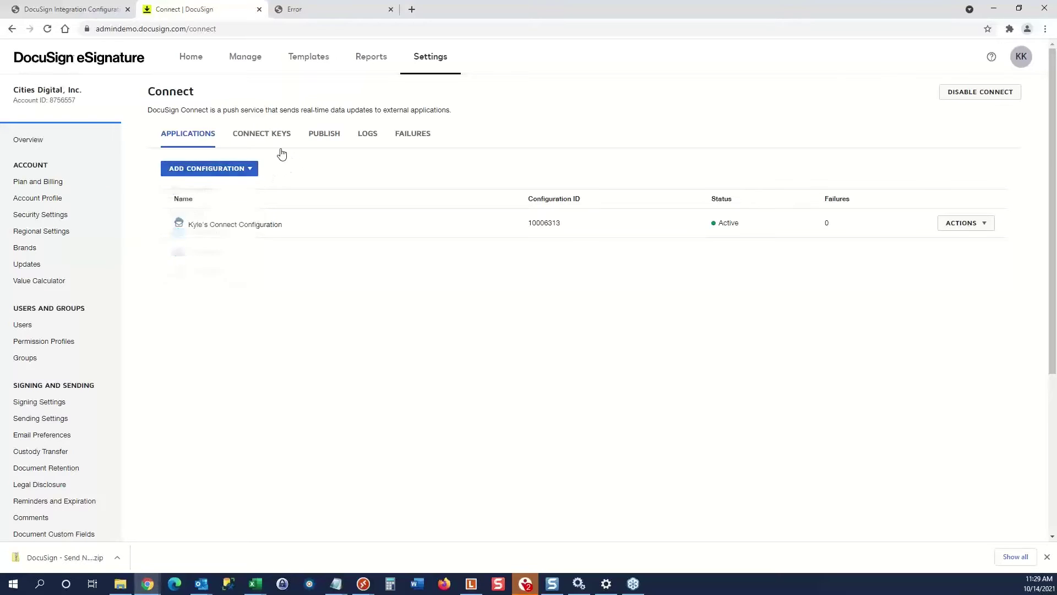
pyautogui.click(256, 226)
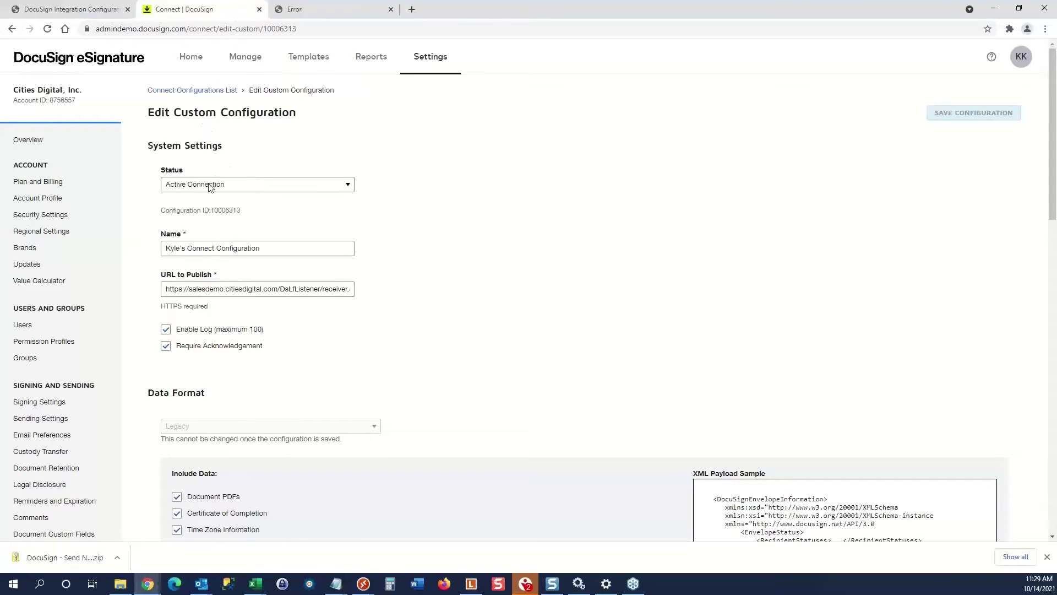
pyautogui.click(349, 185)
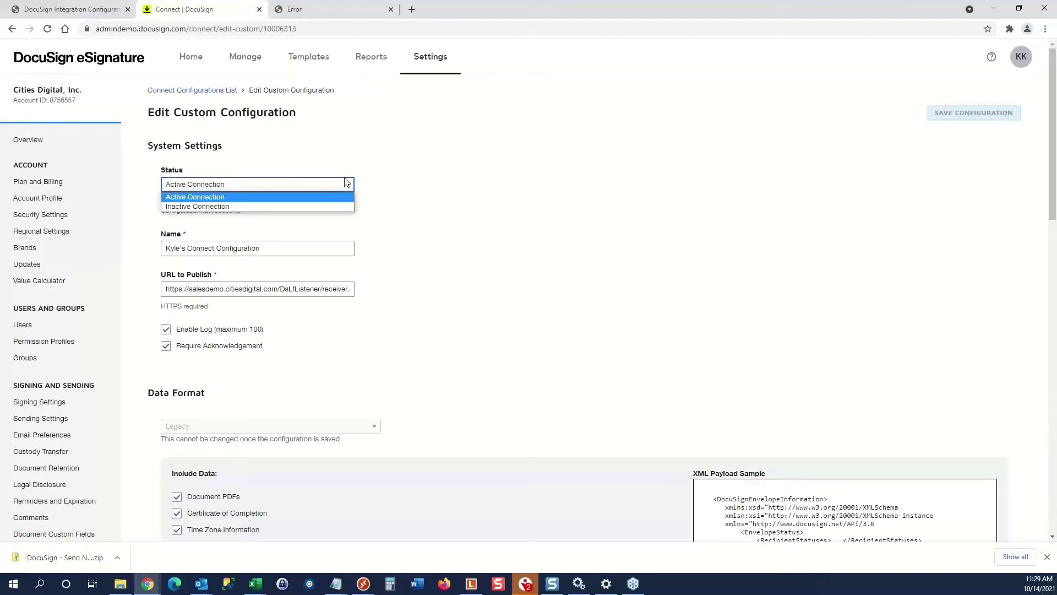
pyautogui.click(279, 164)
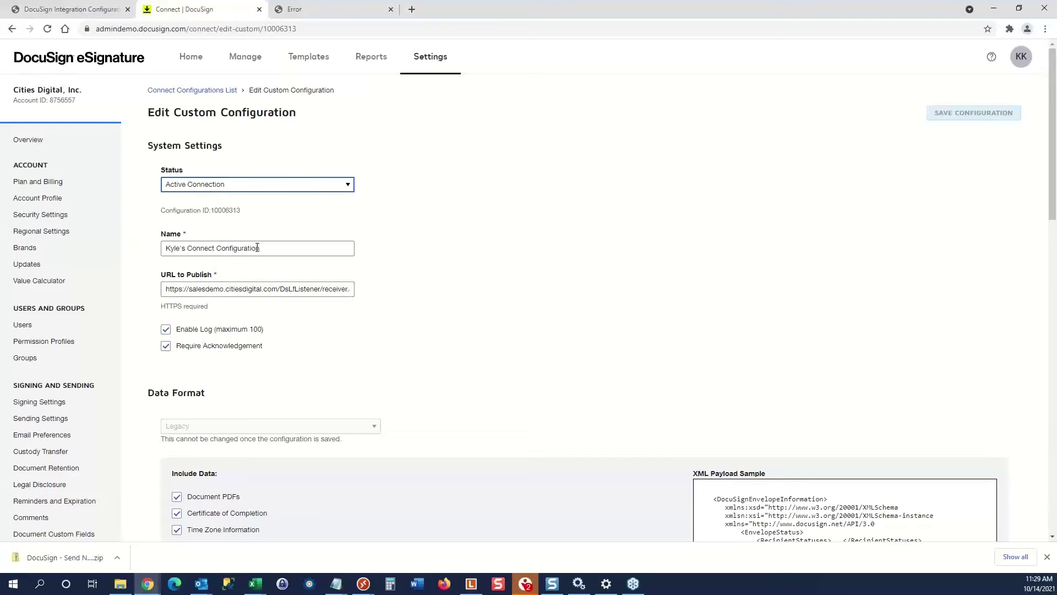
# Inspect the receiver.ashx publish URL, then return to DocuSign Integration Configuration's Import Settings.
pyautogui.moveTo(217, 290); pyautogui.dragTo(361, 290)
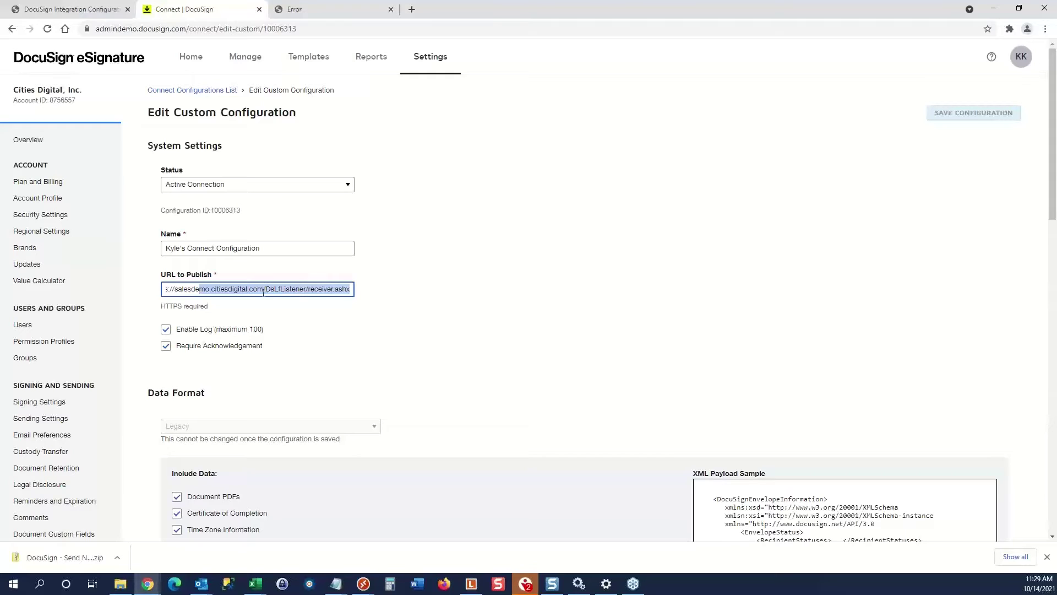
pyautogui.click(308, 290)
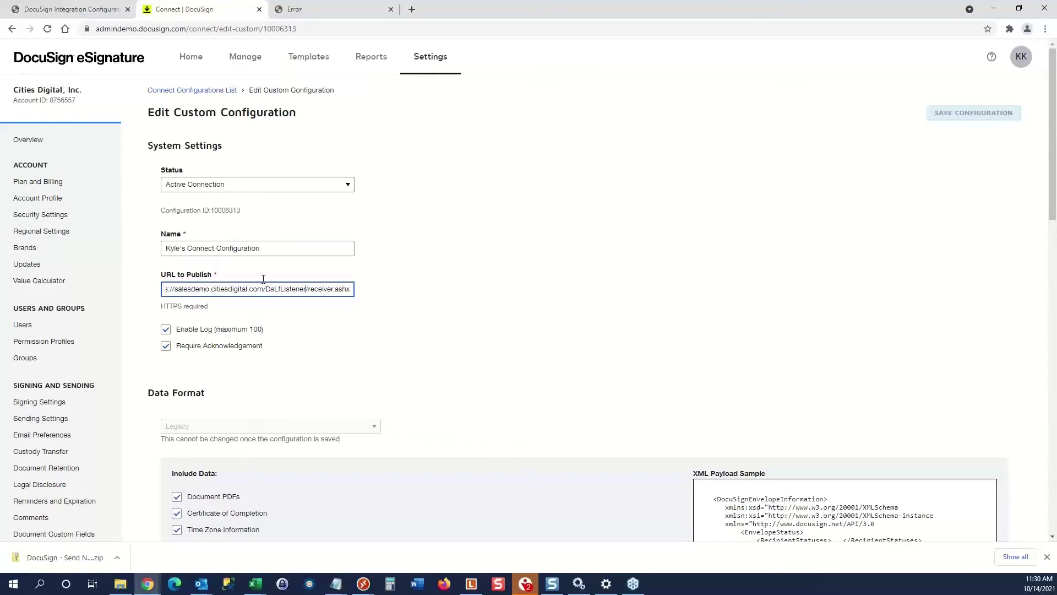
pyautogui.click(69, 10)
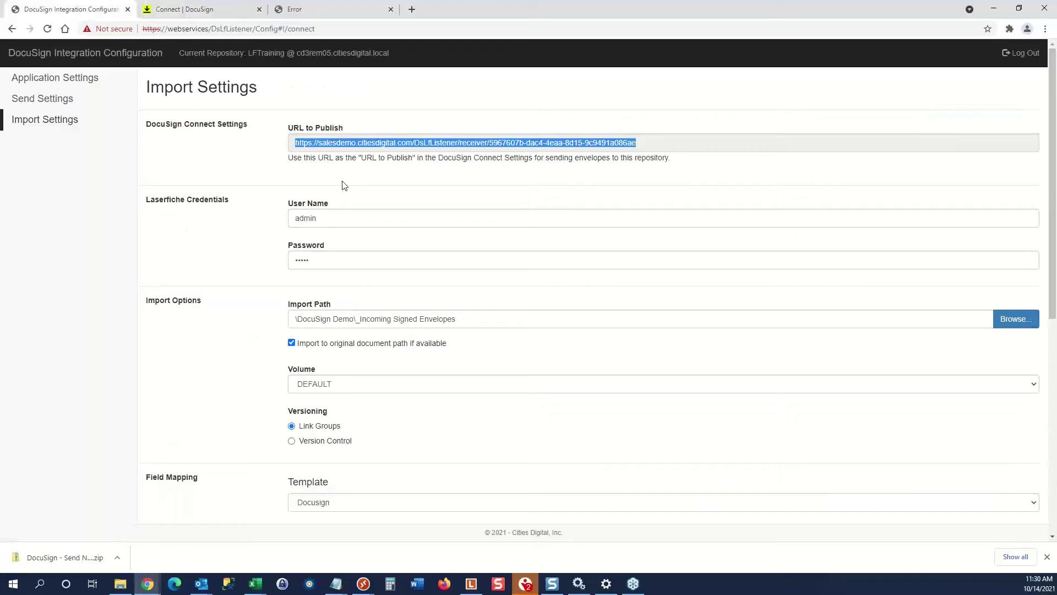
# Highlight the URL to Publish under Application Settings, then return to Connect configuration 10006313.
pyautogui.click(55, 102)
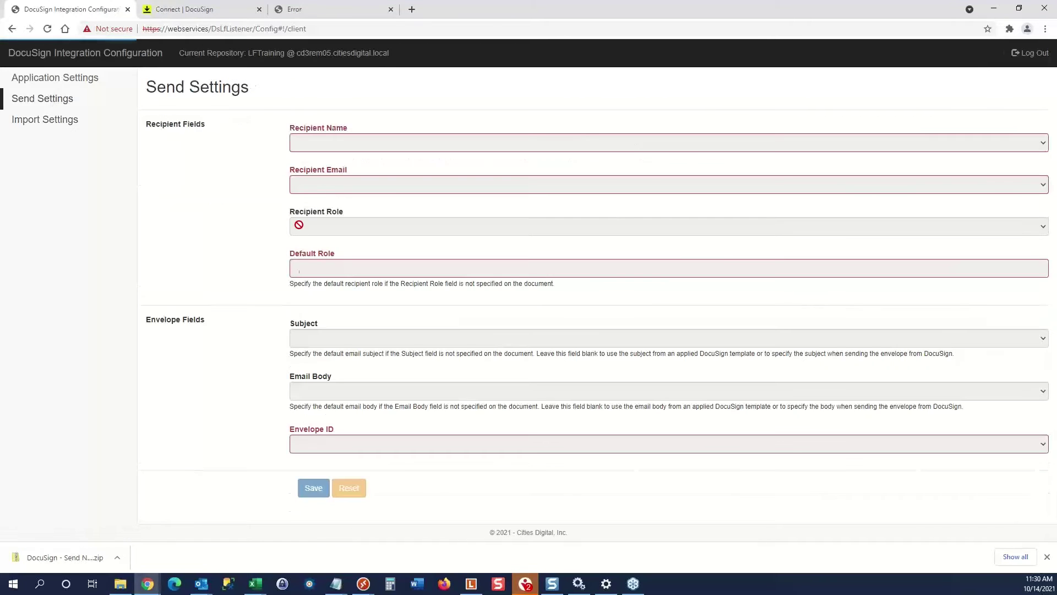
pyautogui.click(55, 80)
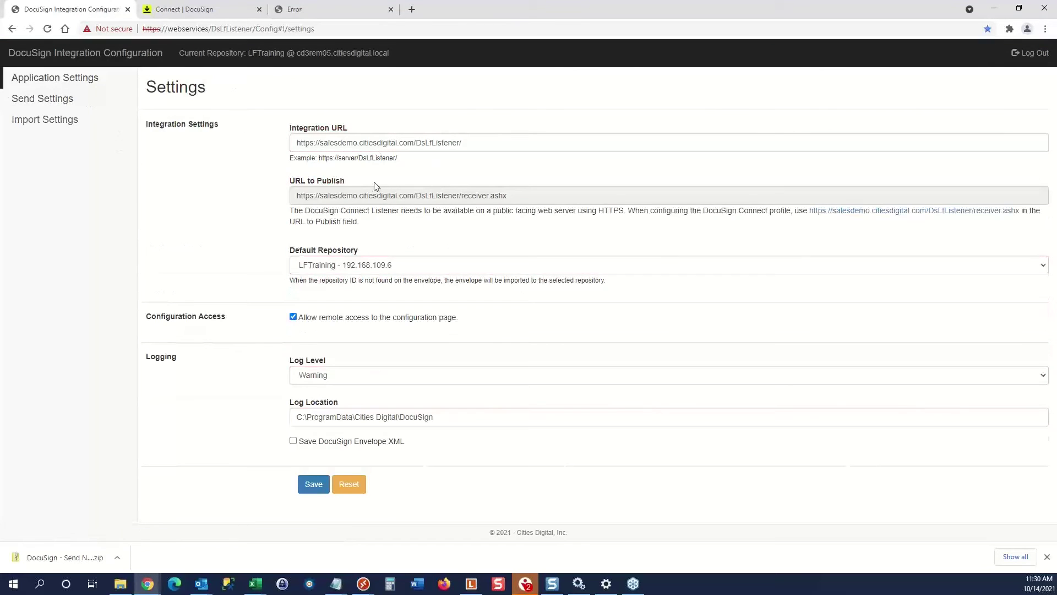
pyautogui.moveTo(507, 194); pyautogui.dragTo(275, 198)
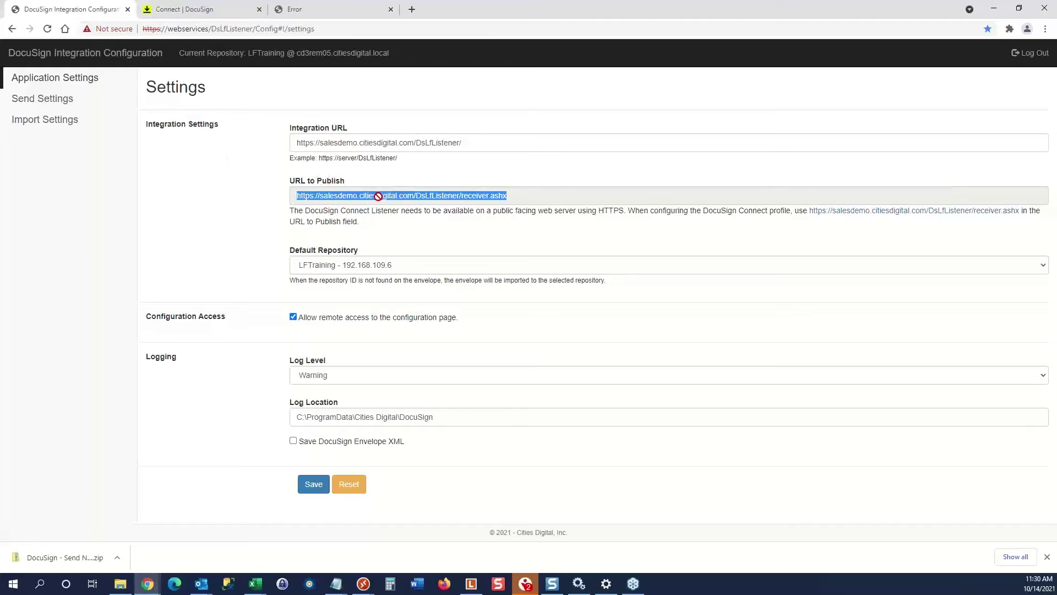
pyautogui.click(220, 10)
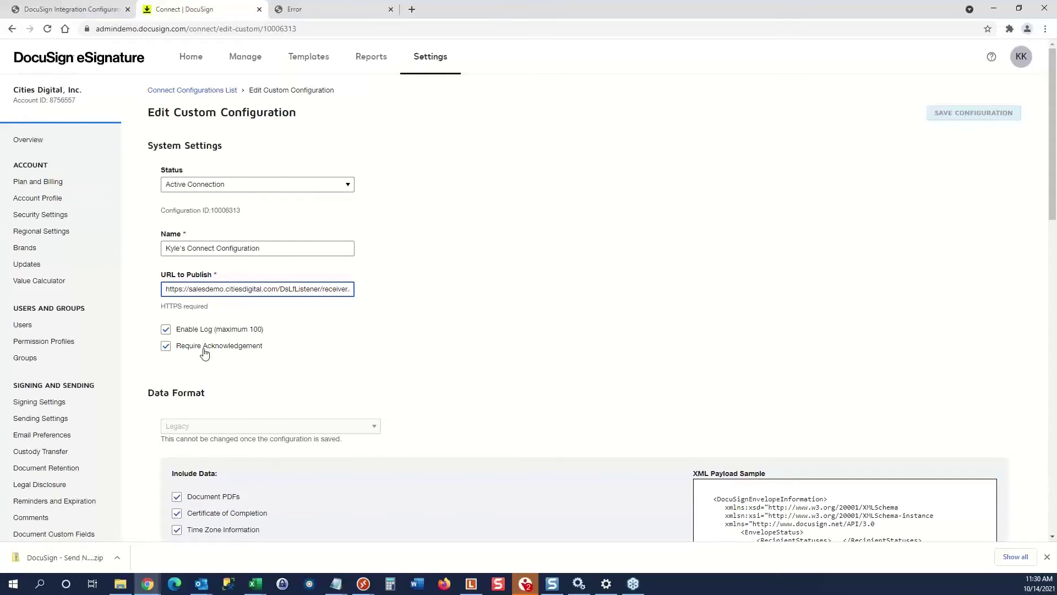
pyautogui.click(287, 357)
pyautogui.scroll(-2, 287, 358)
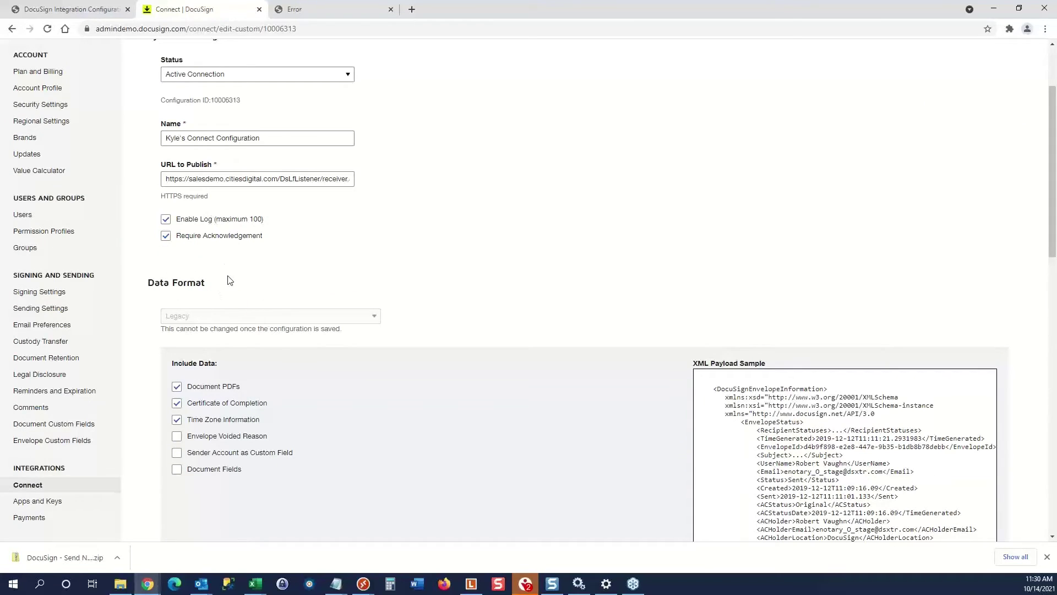
pyautogui.scroll(2, 226, 278)
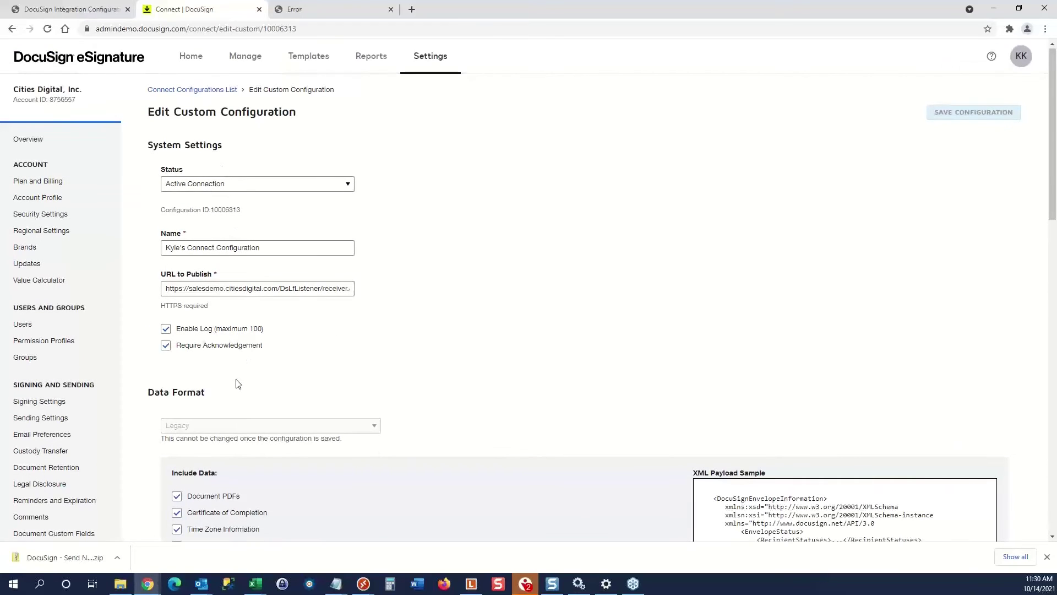
pyautogui.scroll(-3, 236, 382)
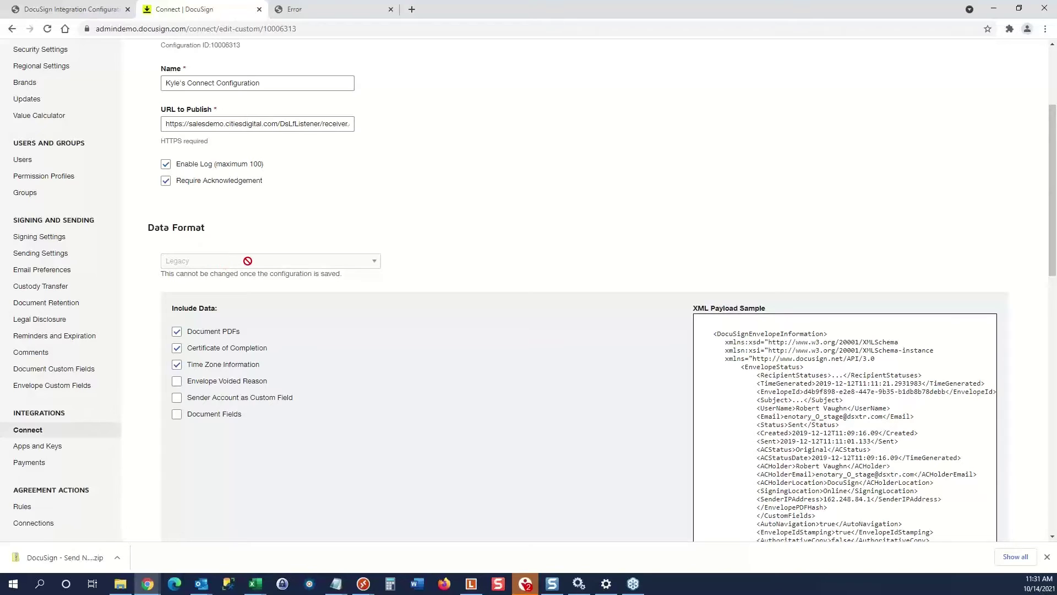
pyautogui.scroll(-1, 293, 311)
pyautogui.scroll(-2, 293, 312)
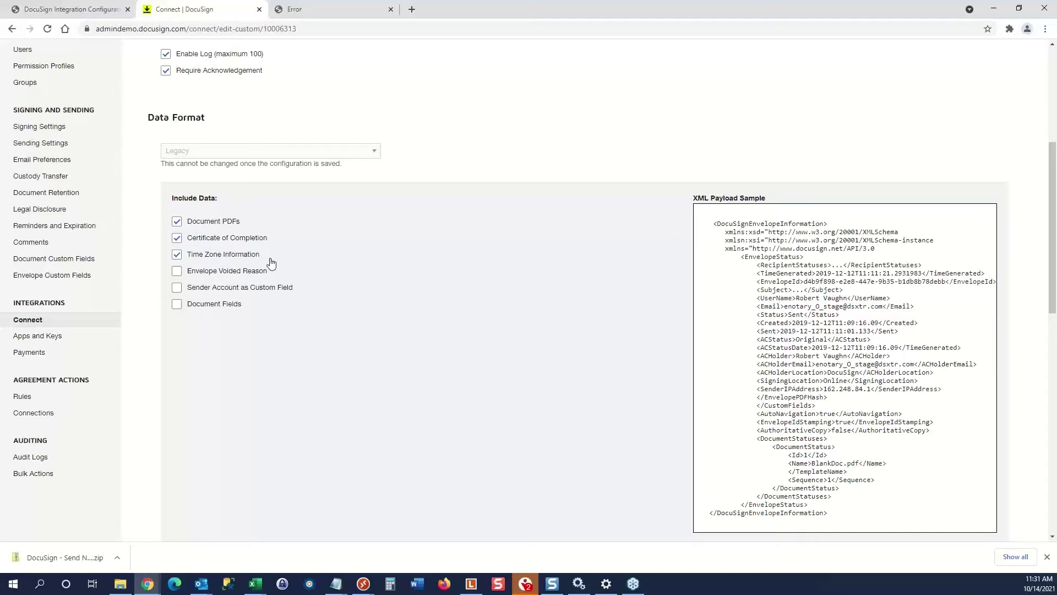
pyautogui.scroll(-2, 270, 267)
pyautogui.scroll(-3, 264, 394)
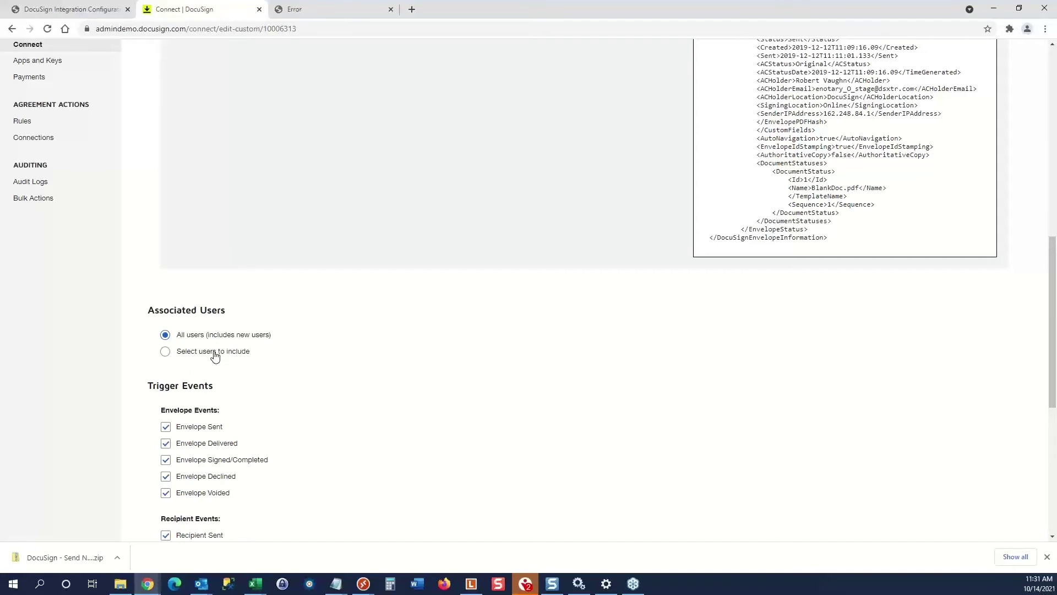
pyautogui.scroll(-4, 215, 356)
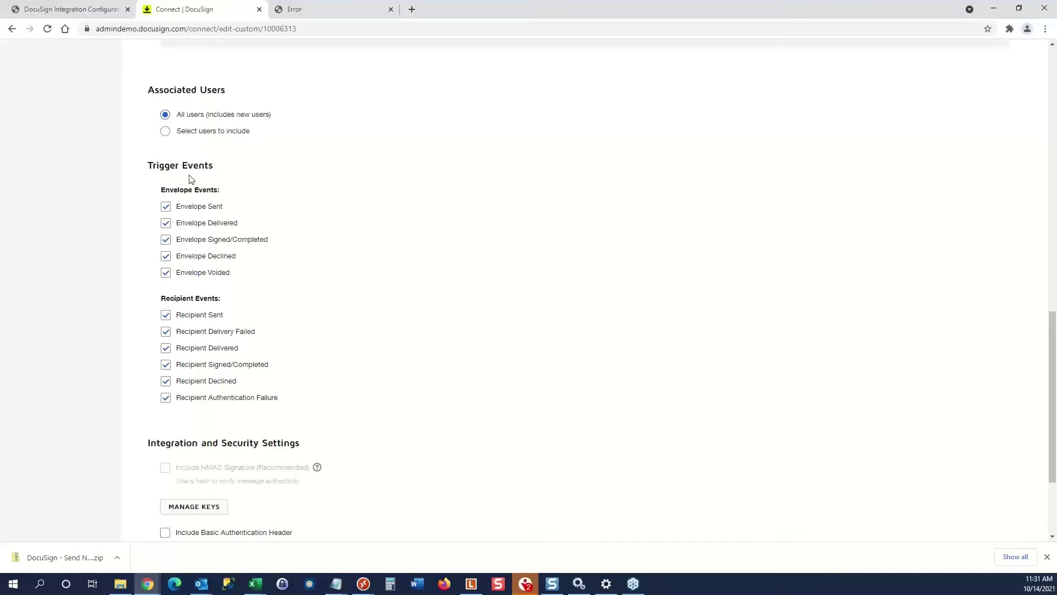
pyautogui.scroll(-3, 214, 282)
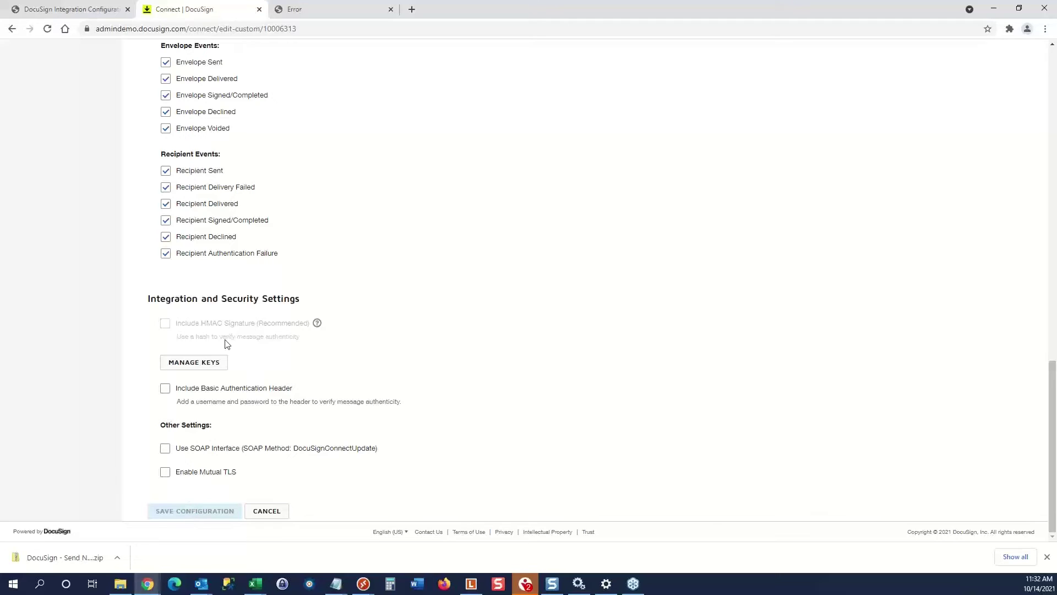
pyautogui.scroll(12, 232, 333)
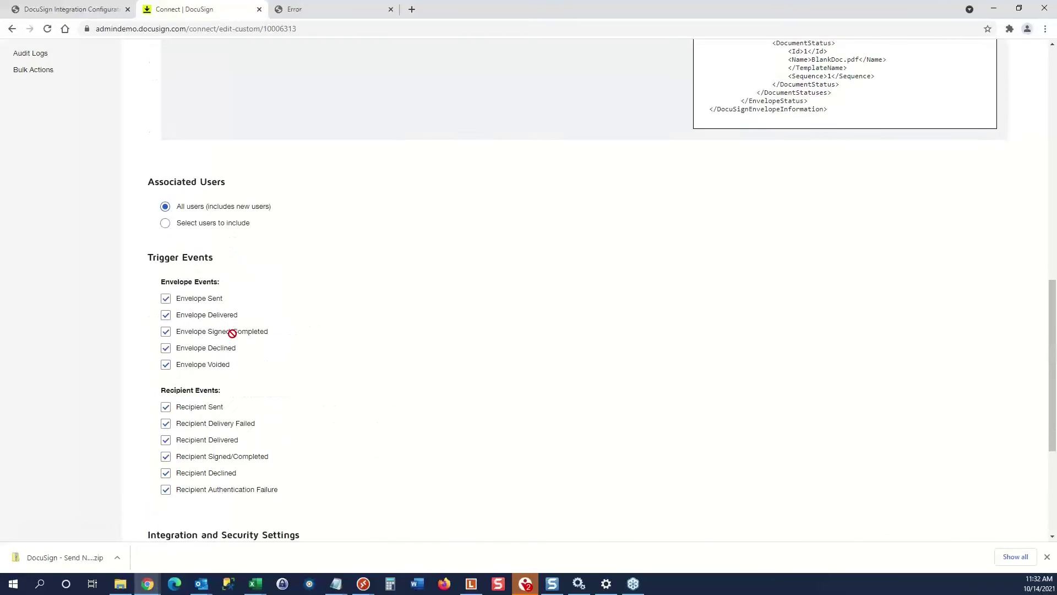
pyautogui.scroll(5, 234, 337)
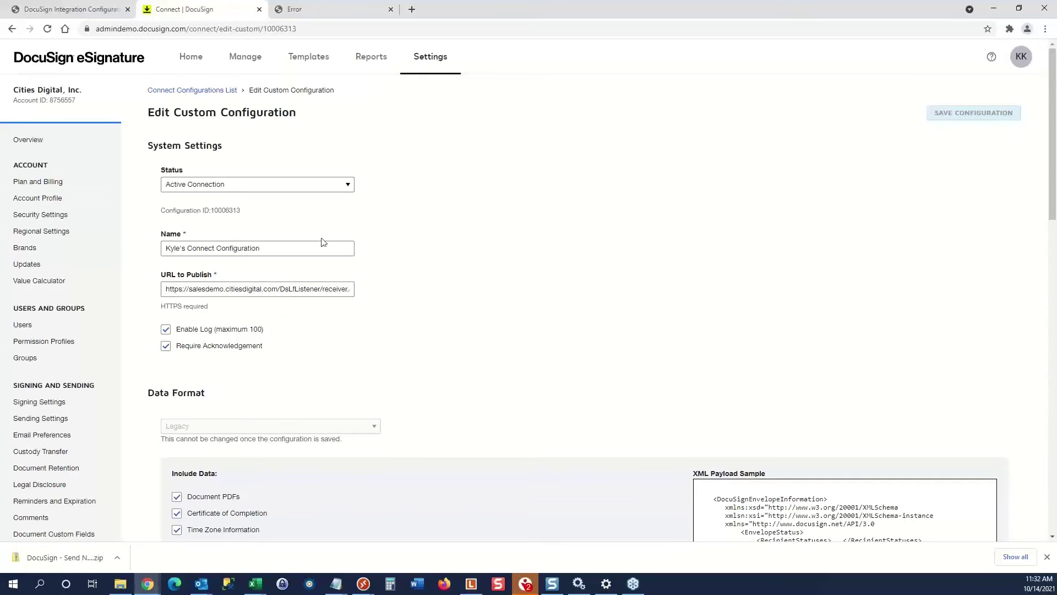
pyautogui.click(81, 12)
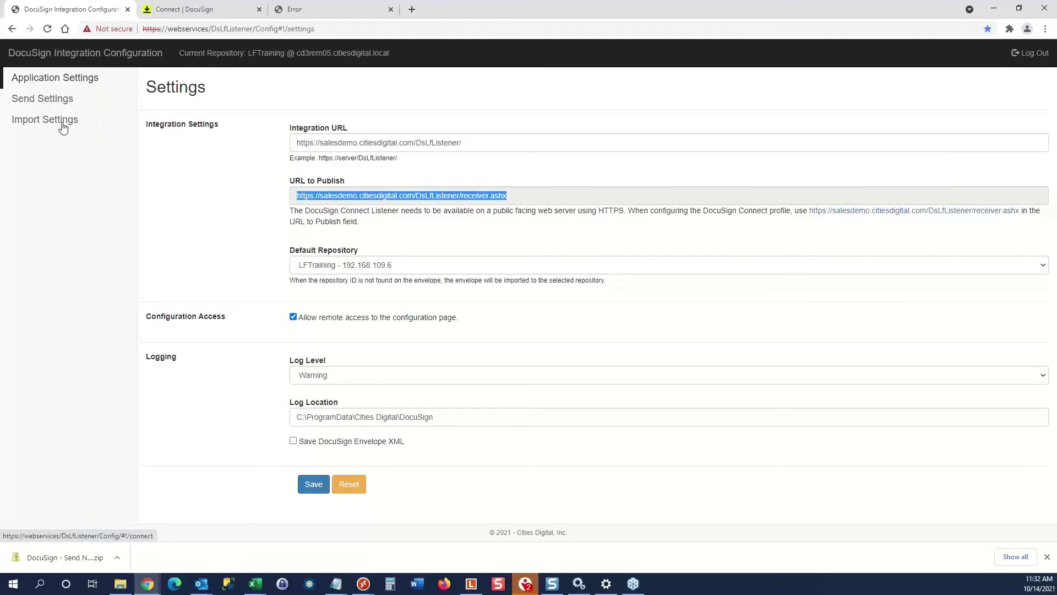
pyautogui.click(209, 10)
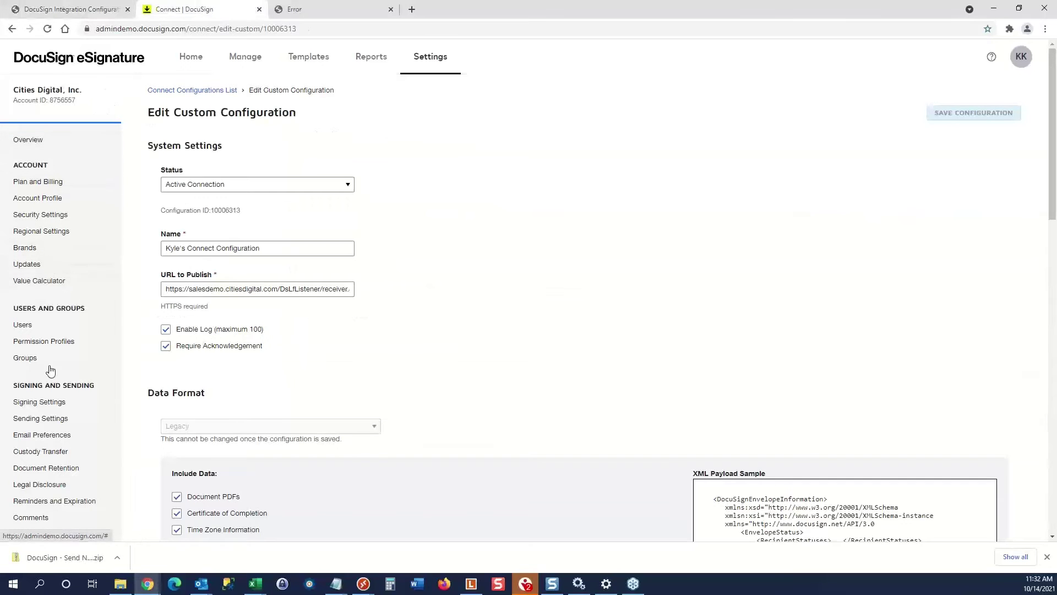
pyautogui.scroll(-3, 50, 370)
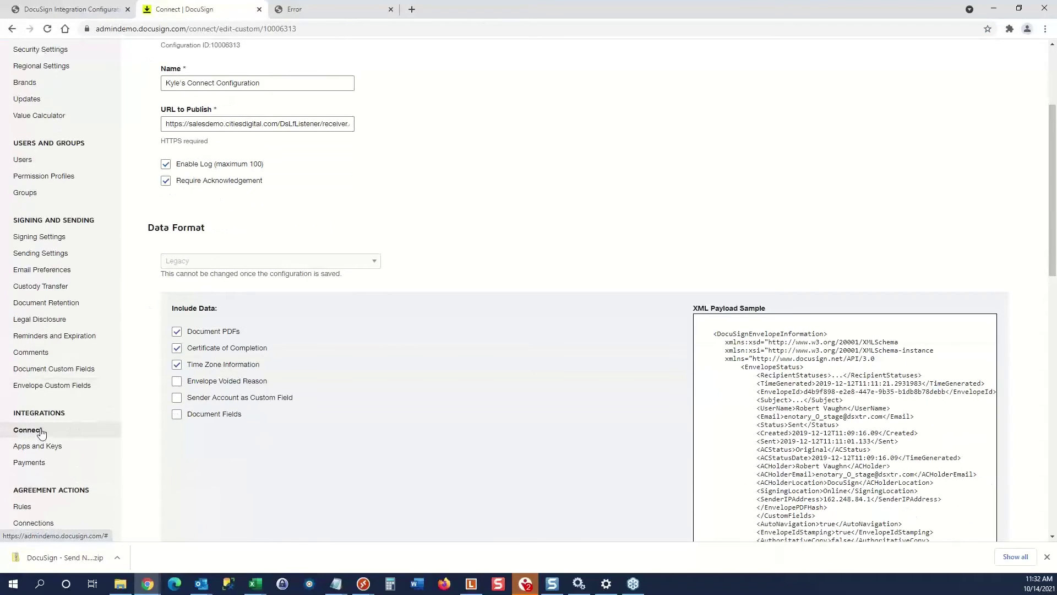
pyautogui.scroll(3, 201, 219)
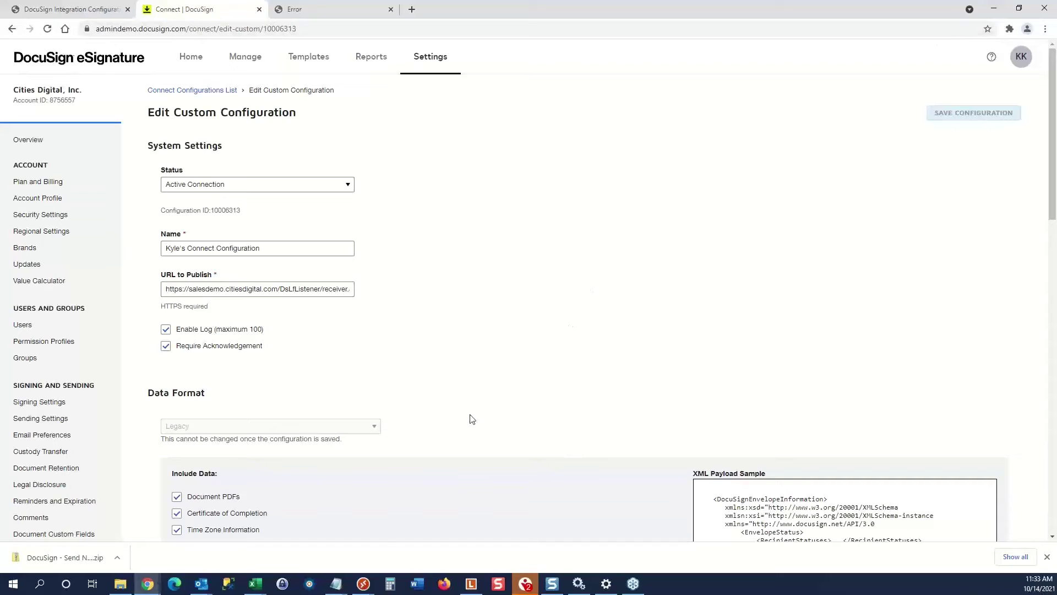
pyautogui.click(363, 584)
# Unlock the remote Windows Server 2012 R2 session with the account password.
pyautogui.click(415, 517)
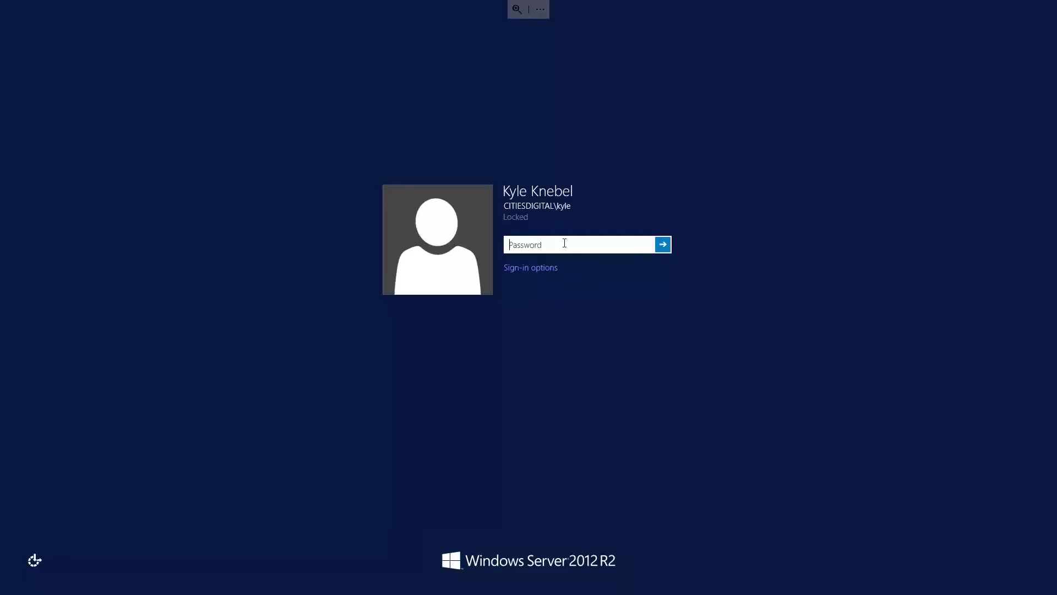
pyautogui.write('•••••••••')
pyautogui.press('Return')
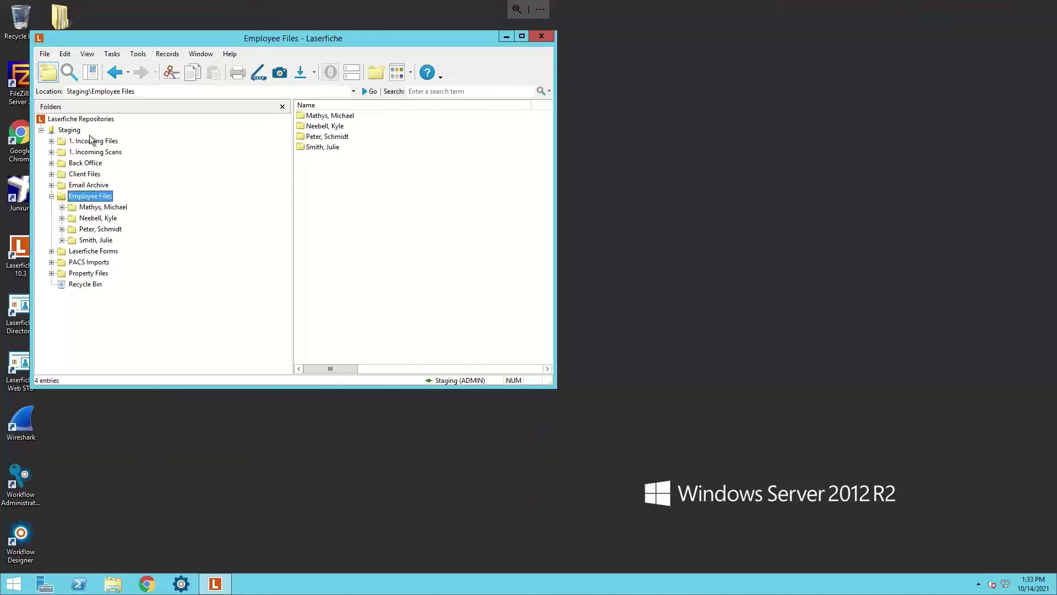
# Select the second employee folder under Employee Files and view its Employee Folder metadata.
pyautogui.click(93, 219)
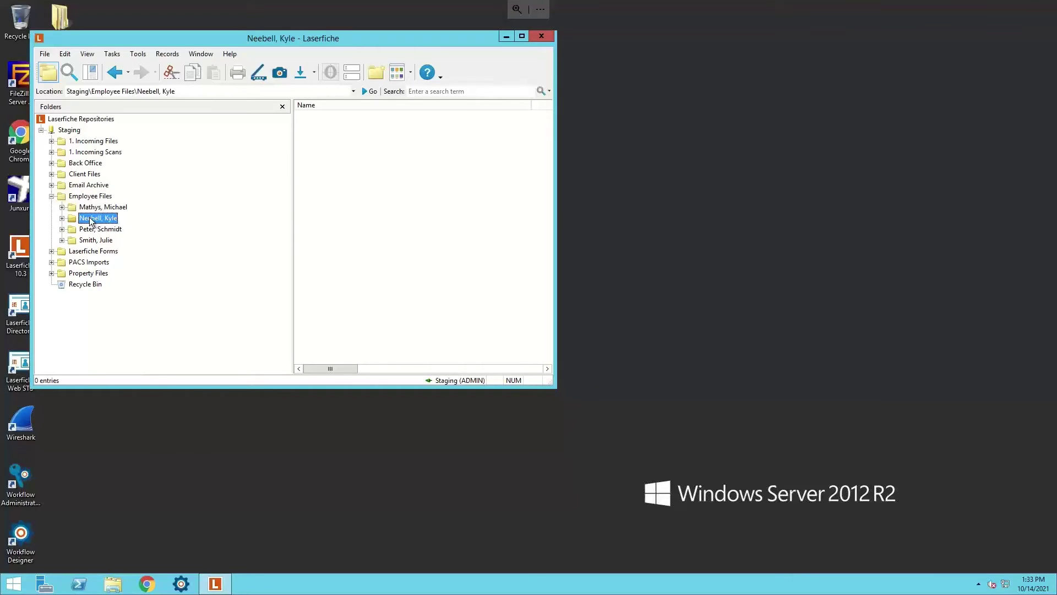
pyautogui.click(350, 75)
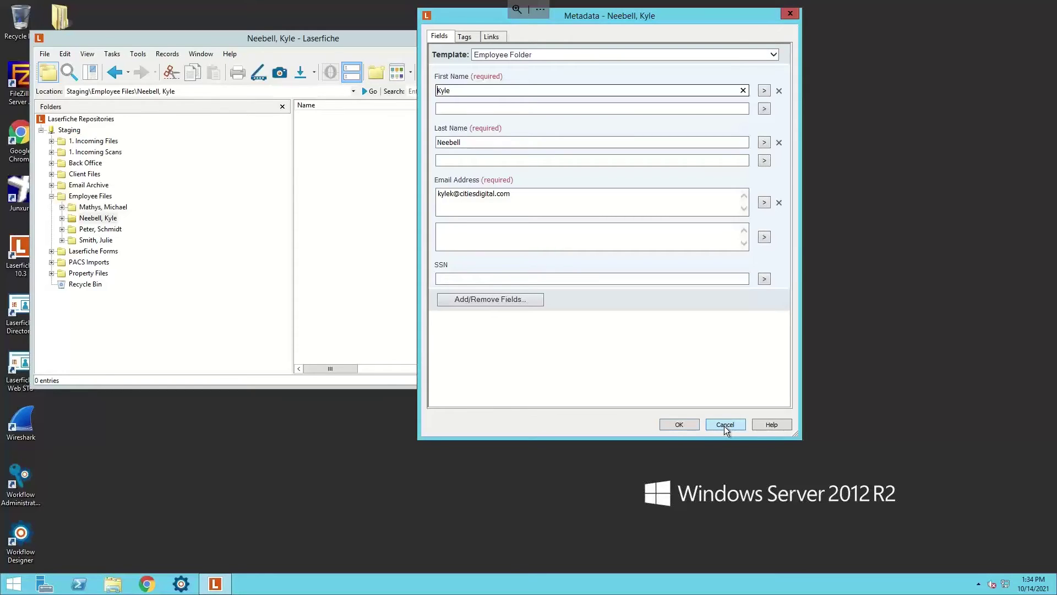
# Cancel the employee folder's Metadata dialog without saving any changes.
pyautogui.click(725, 425)
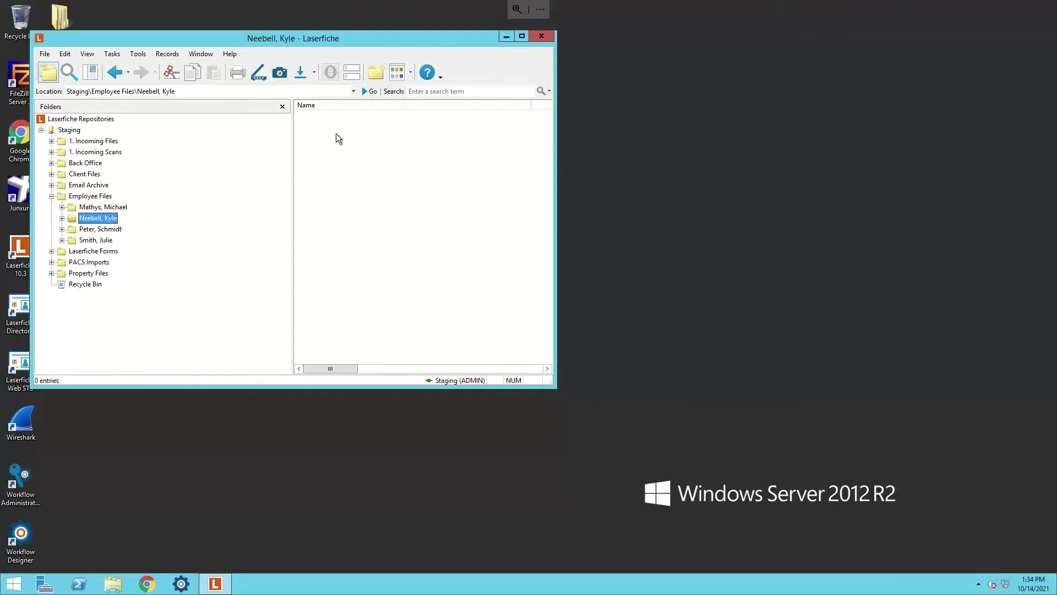
# Run 'DocuSign - Send New Hire Packet 2' from the employee folder's Start Business Process menu.
pyautogui.rightClick(92, 222)
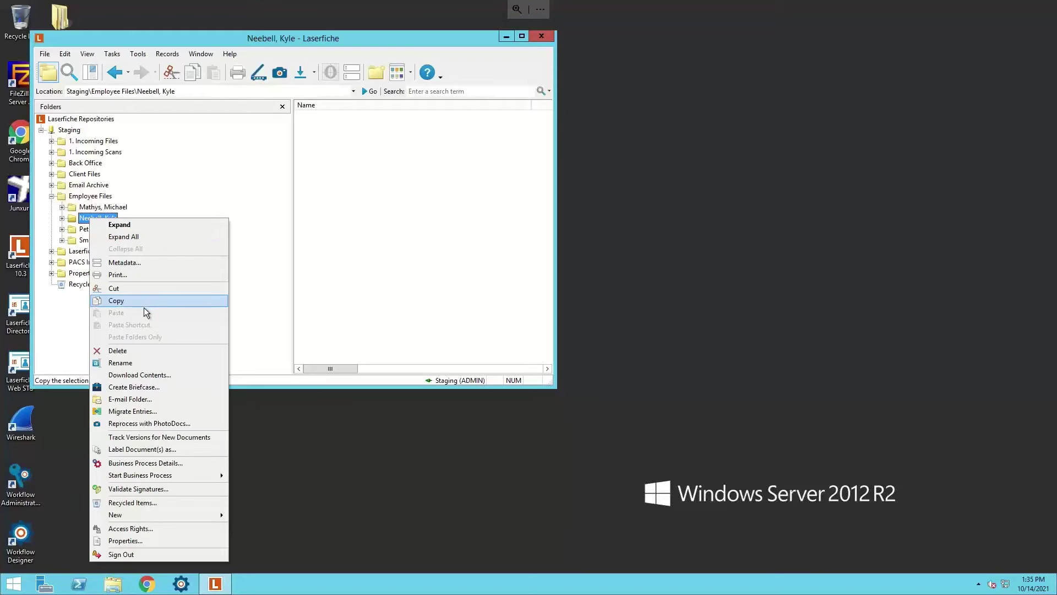
pyautogui.moveTo(140, 475)
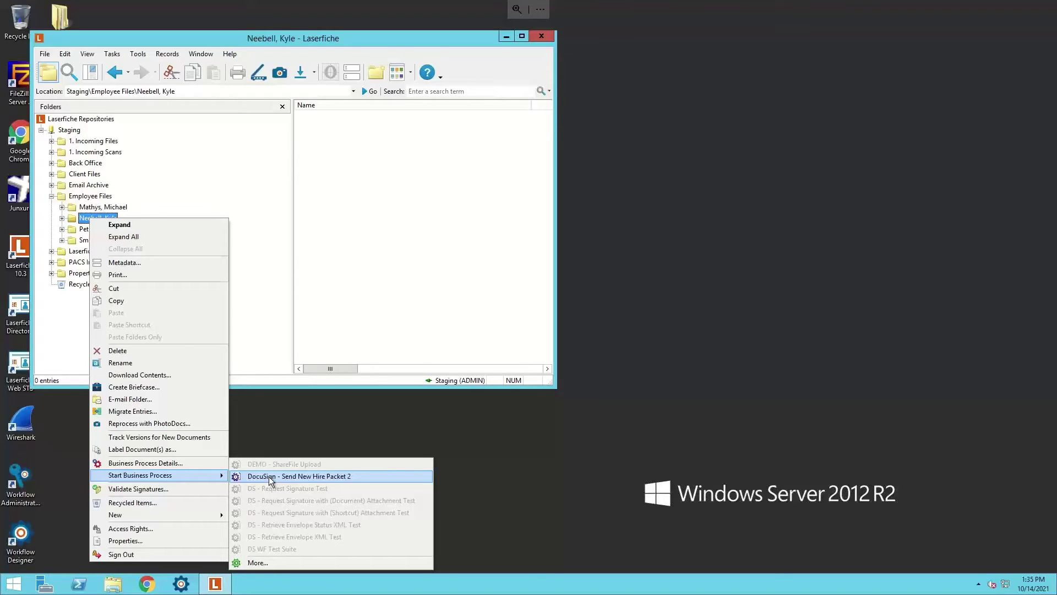
pyautogui.click(271, 477)
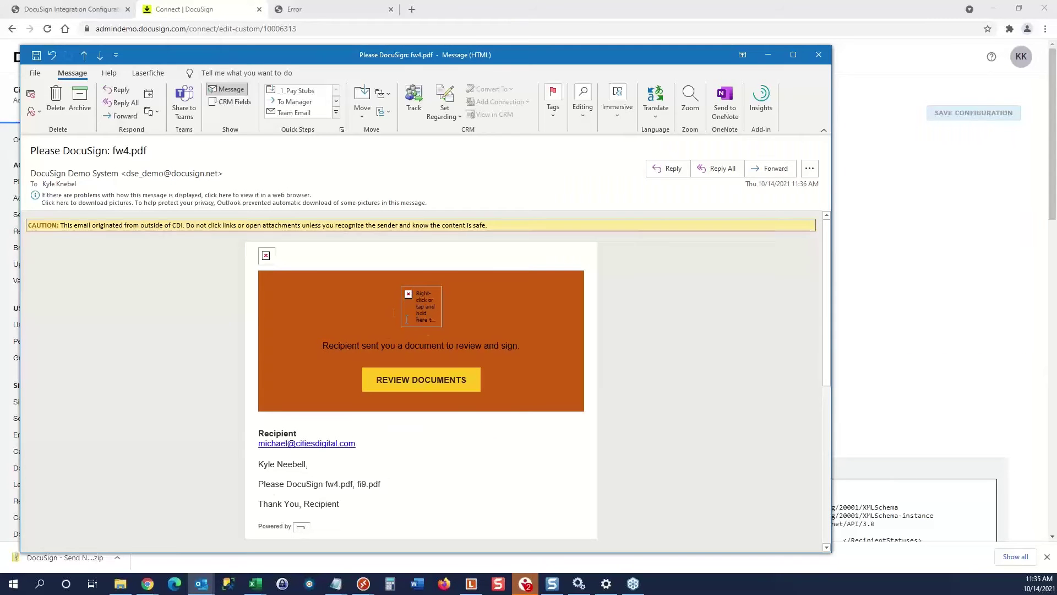
# Open REVIEW DOCUMENTS from the 'Please DocuSign: fw4.pdf' email in Outlook.
pyautogui.moveTo(306, 467); pyautogui.dragTo(258, 466)
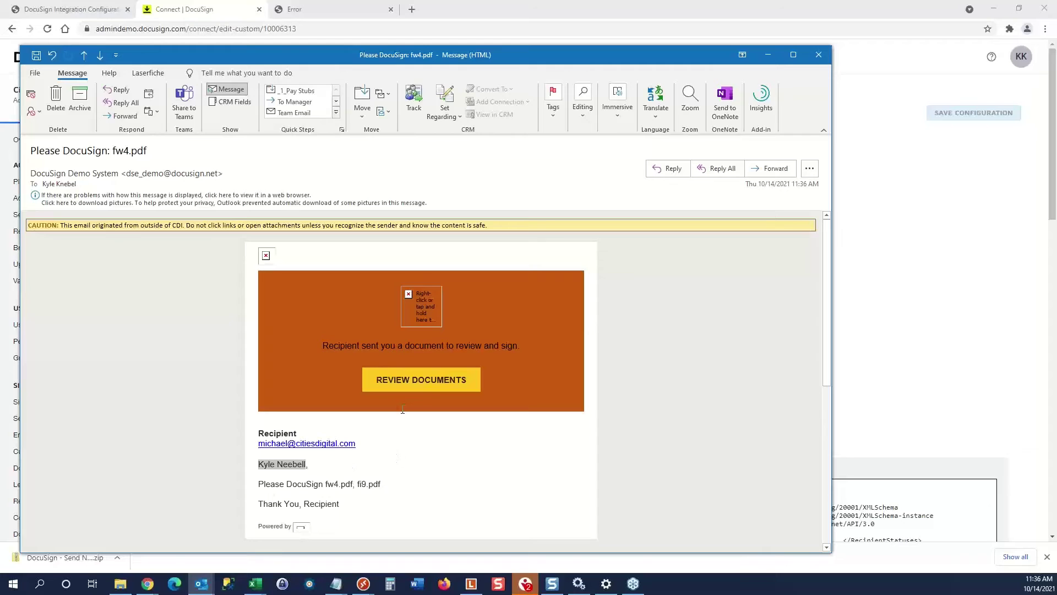
pyautogui.click(417, 384)
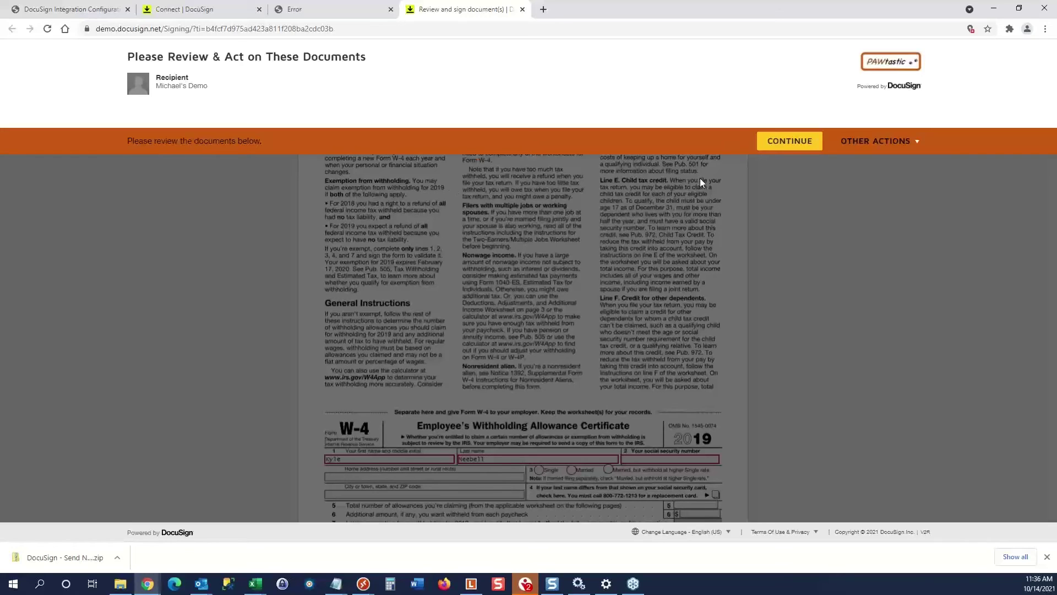
# Continue past the DocuSign review notice to begin signing the W-4 packet.
pyautogui.click(789, 143)
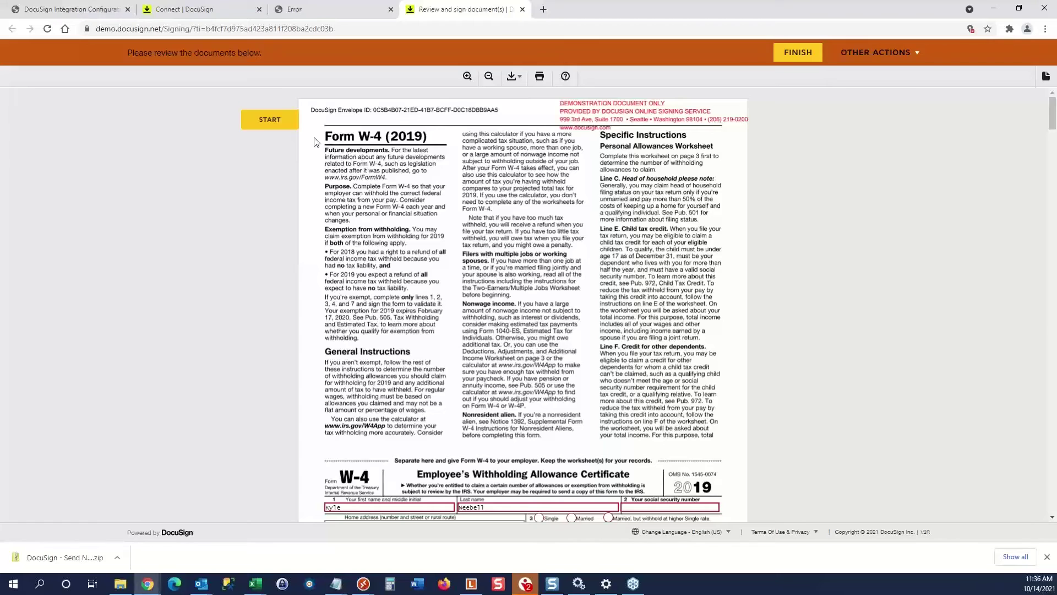
# Correct the W-4 last name, enter the employee's social security number, and choose Married status.
pyautogui.click(269, 125)
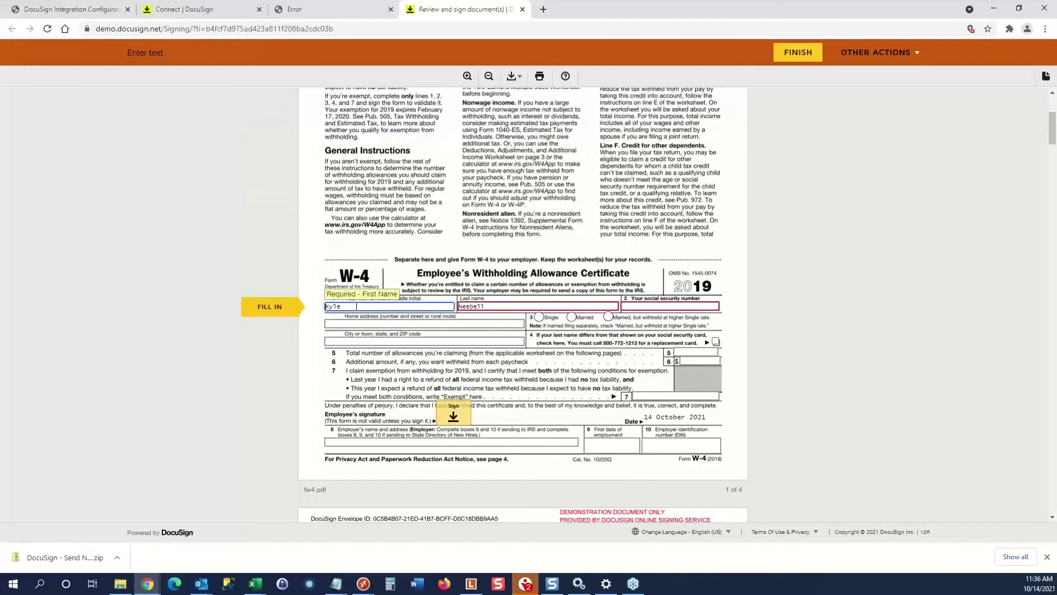
pyautogui.click(485, 307)
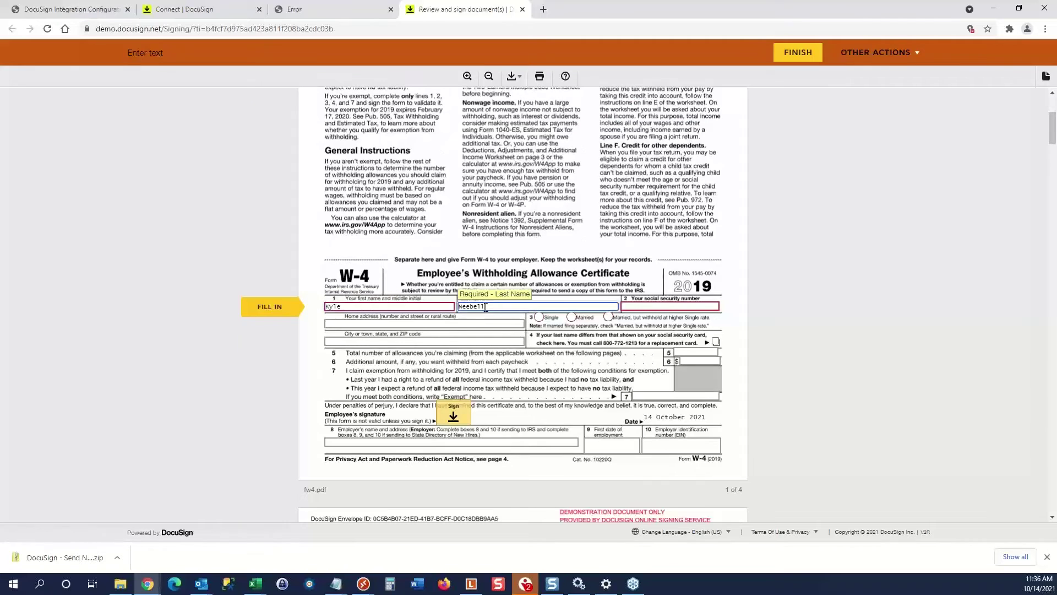
pyautogui.doubleClick(492, 307)
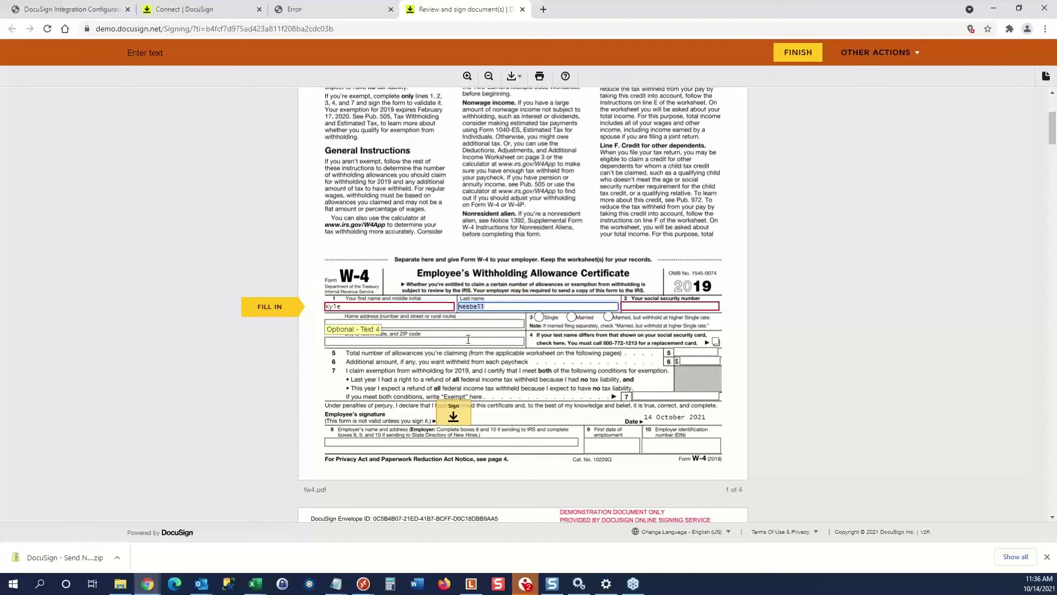
pyautogui.write('Knebel')
pyautogui.click(645, 306)
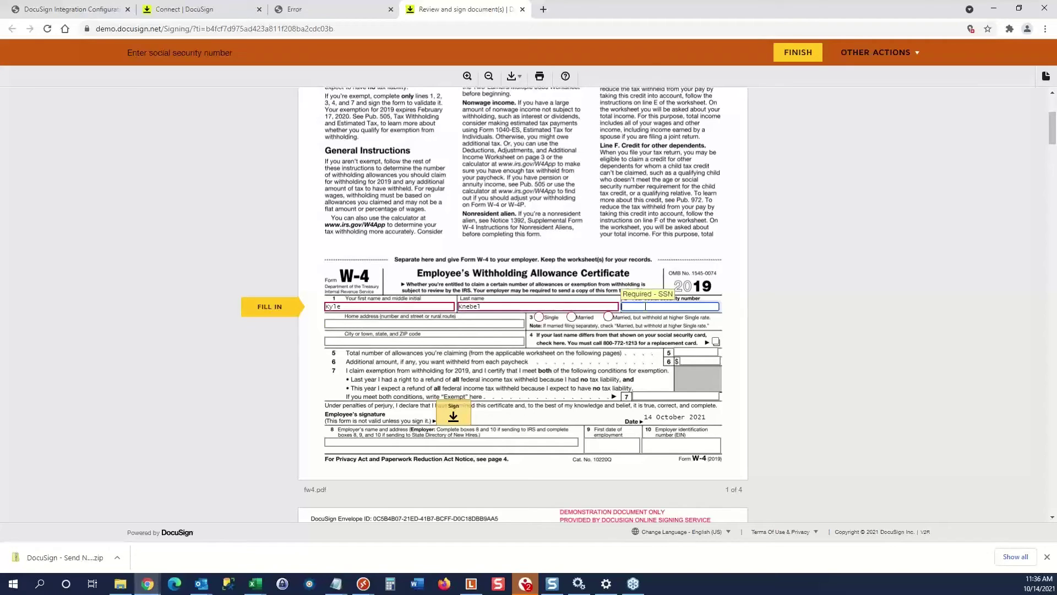
pyautogui.write('123-45-6789')
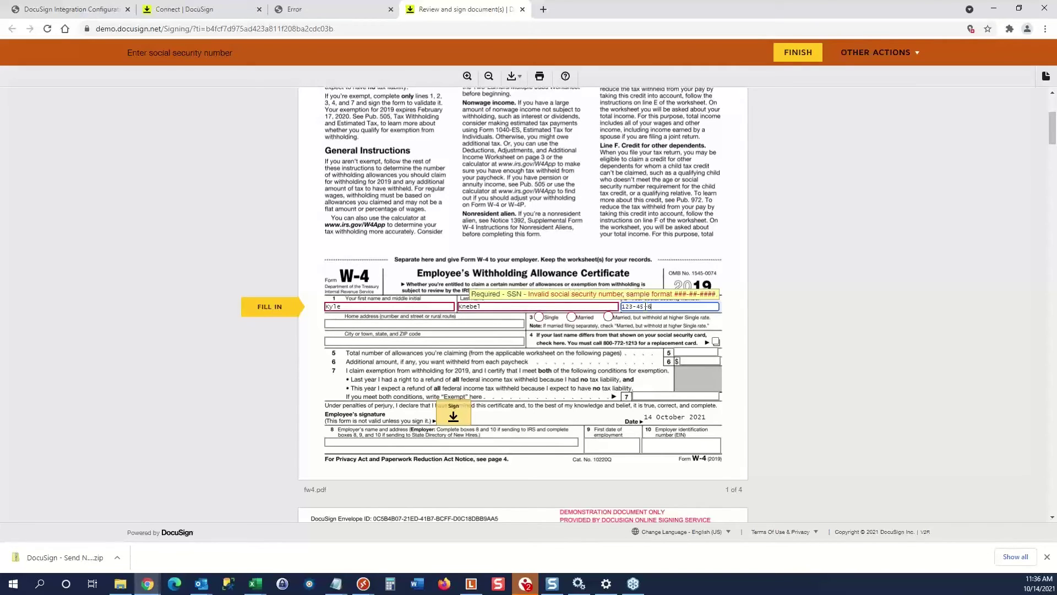
pyautogui.click(572, 319)
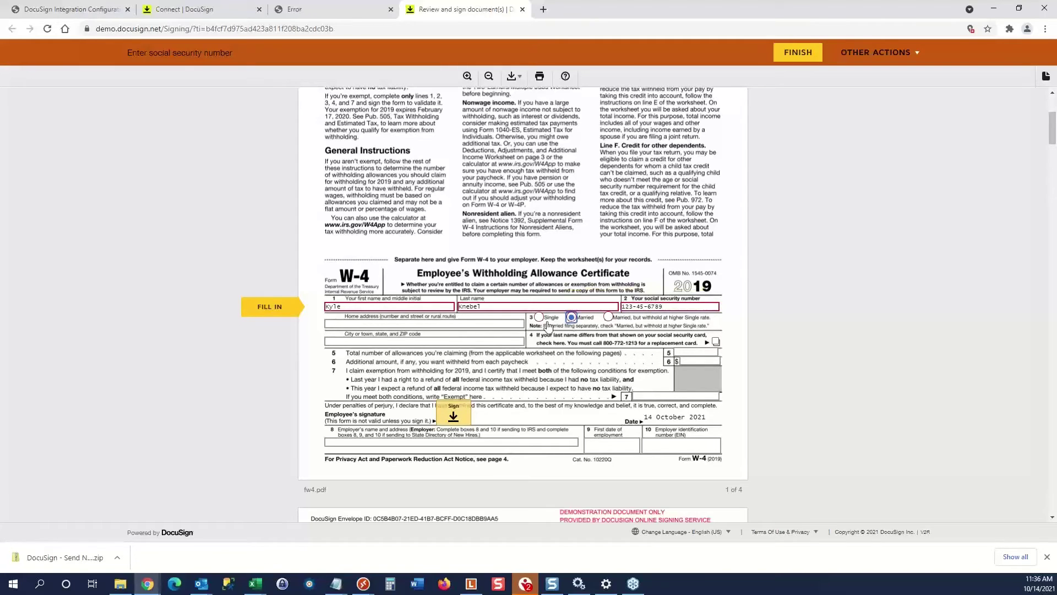
# Apply the employee's saved signature to the W-4 signature line.
pyautogui.click(455, 416)
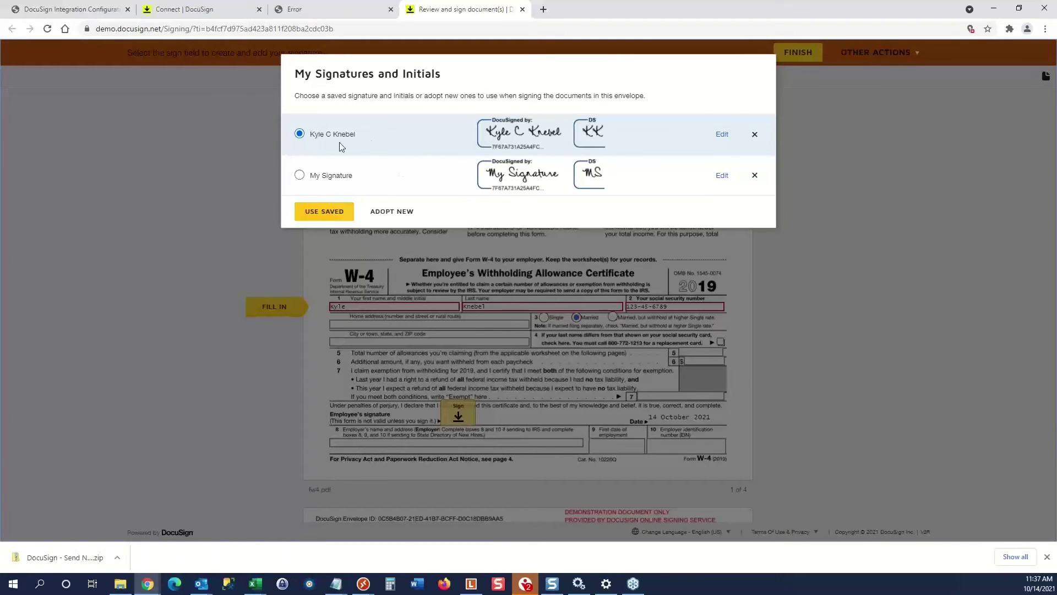
pyautogui.click(341, 215)
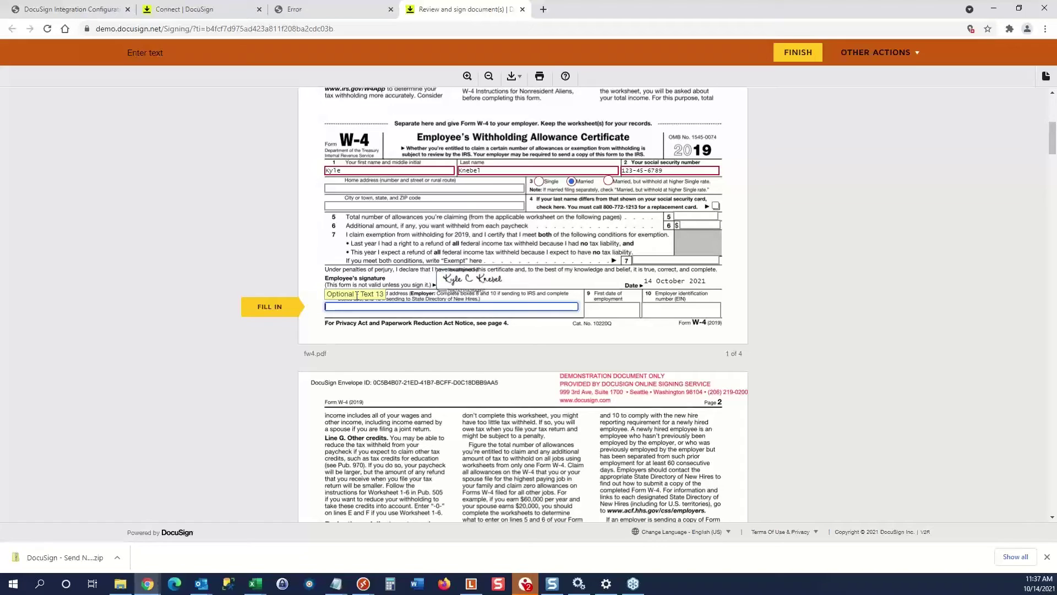
pyautogui.click(277, 311)
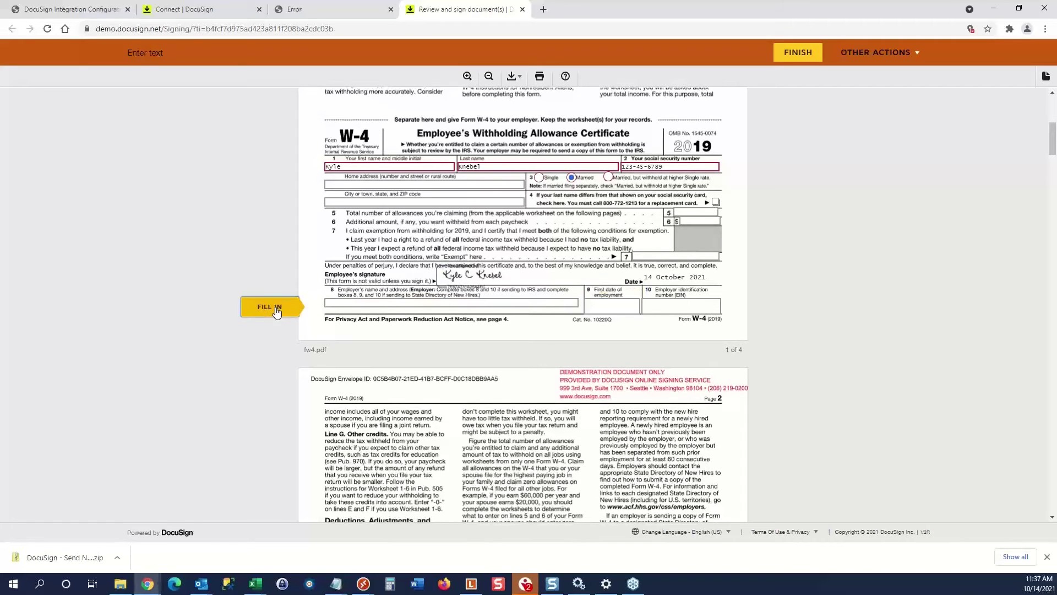
# Scroll past the remaining W-4 pages and I-9 instructions to Form I-9 Section 1.
pyautogui.scroll(-9, 280, 306)
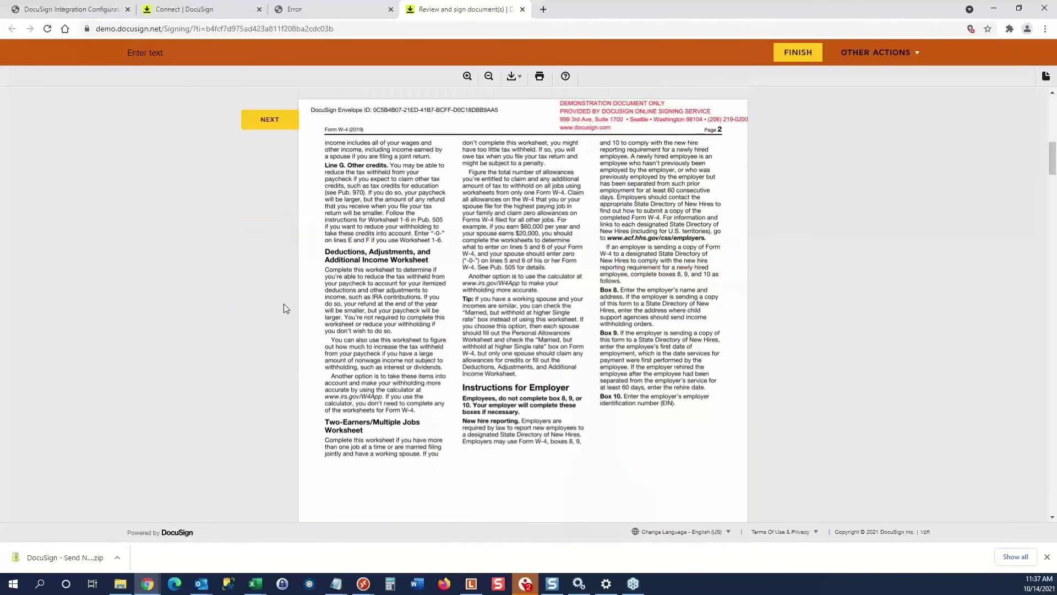
pyautogui.scroll(-6, 361, 309)
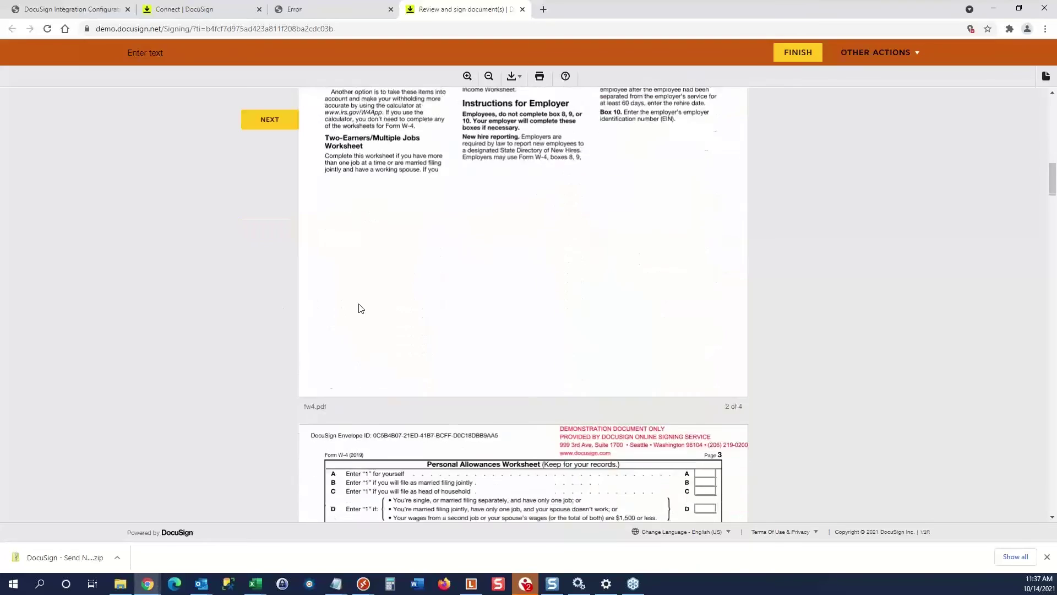
pyautogui.scroll(-10, 361, 308)
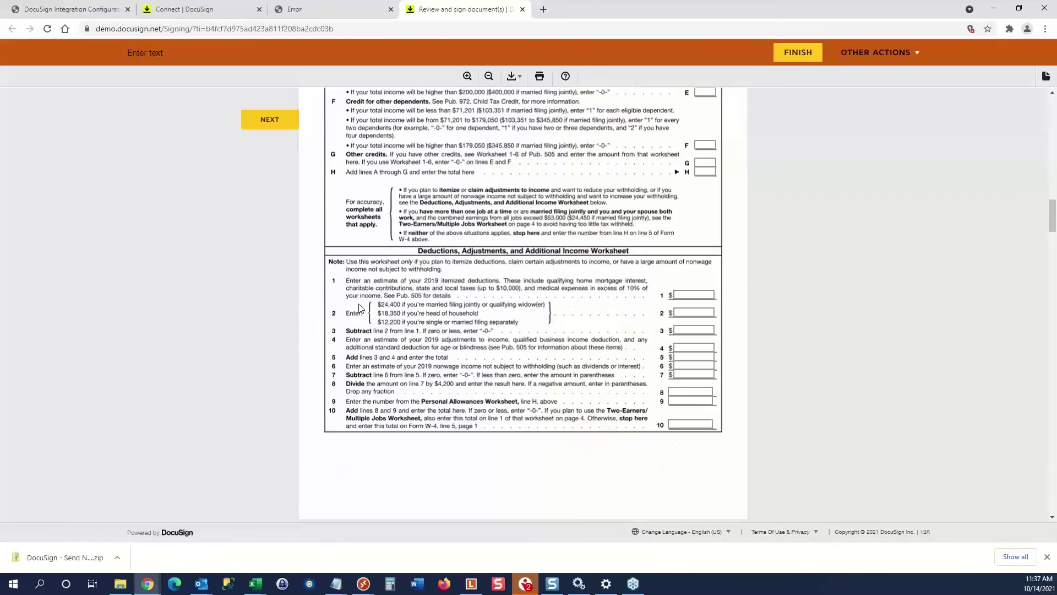
pyautogui.scroll(-12, 359, 307)
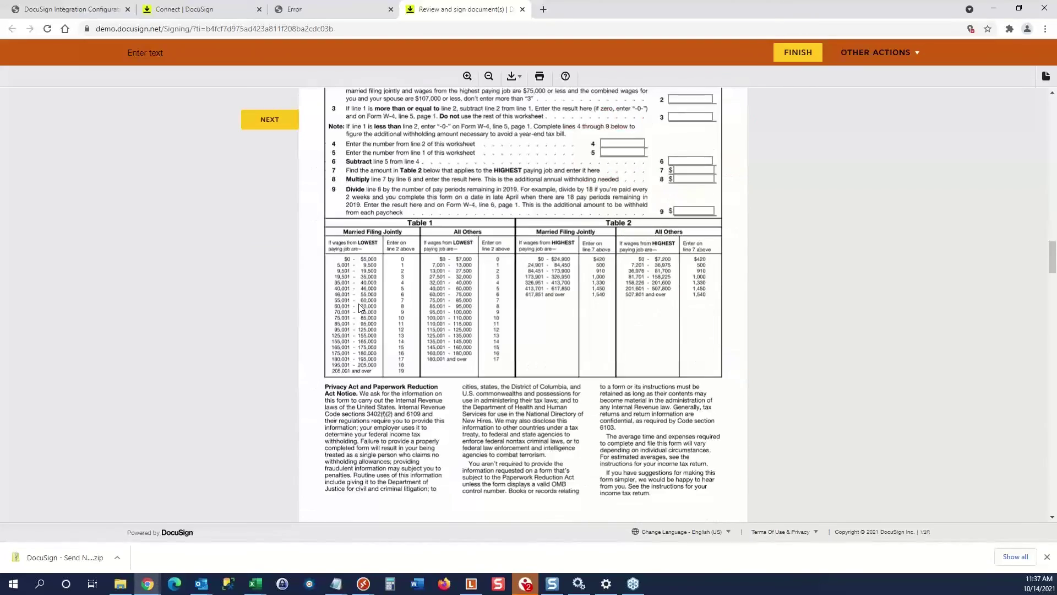
pyautogui.scroll(-15, 359, 307)
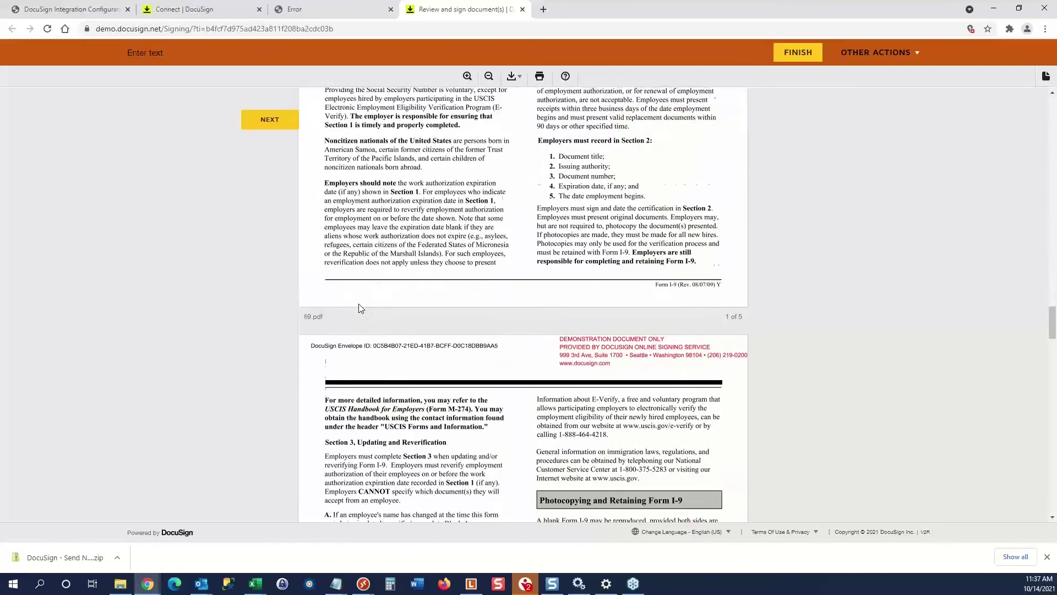
pyautogui.scroll(-10, 359, 307)
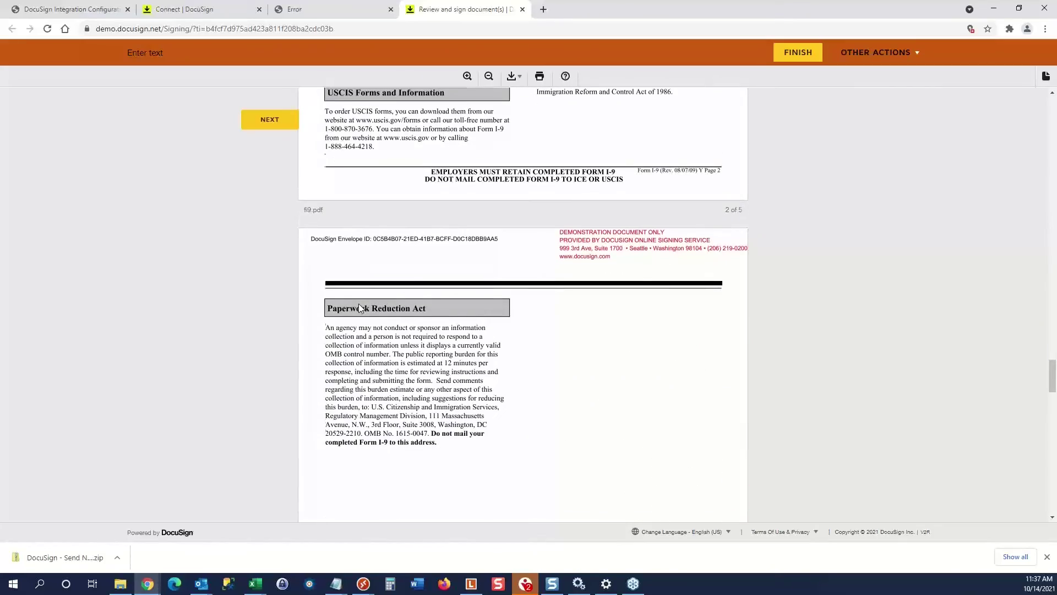
pyautogui.scroll(-3, 359, 307)
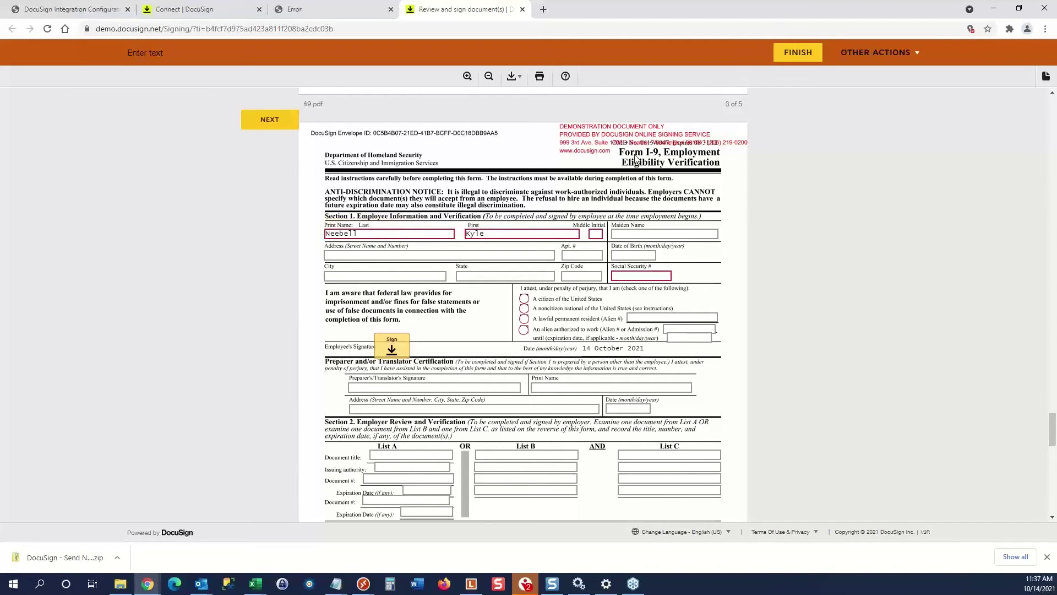
# Correct the I-9 last name and enter the employee's social security number.
pyautogui.click(387, 236)
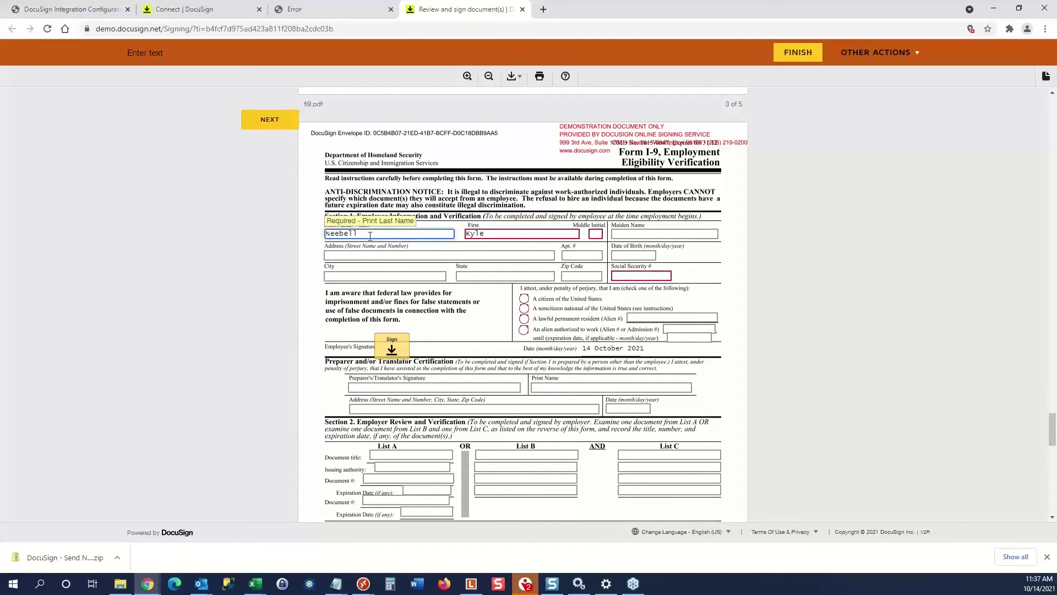
pyautogui.moveTo(370, 236); pyautogui.dragTo(317, 236)
pyautogui.write('Kneb')
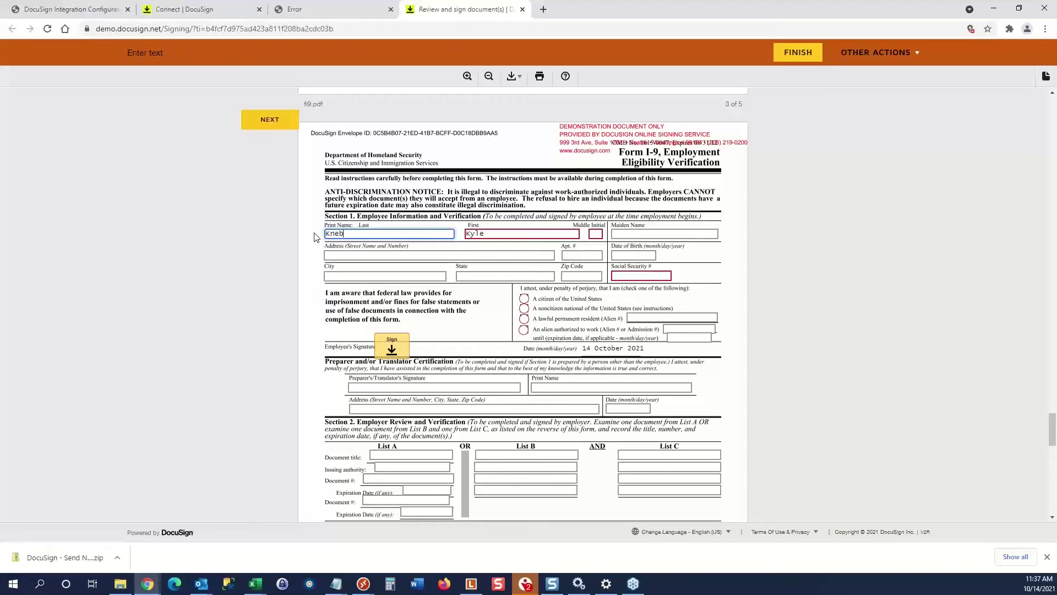
pyautogui.press('Tab')
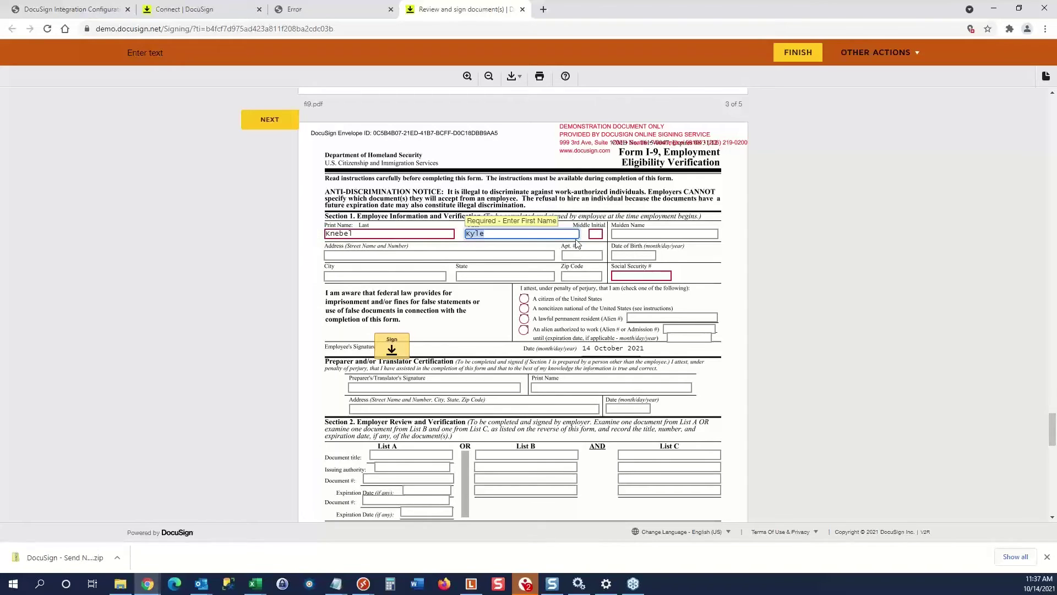
pyautogui.press('Tab')
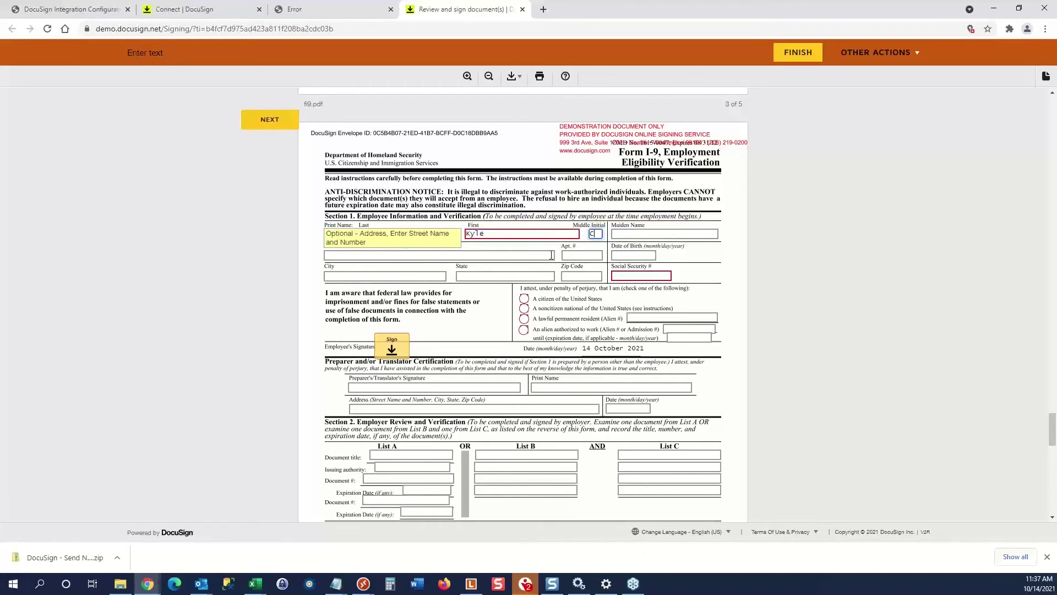
pyautogui.click(624, 275)
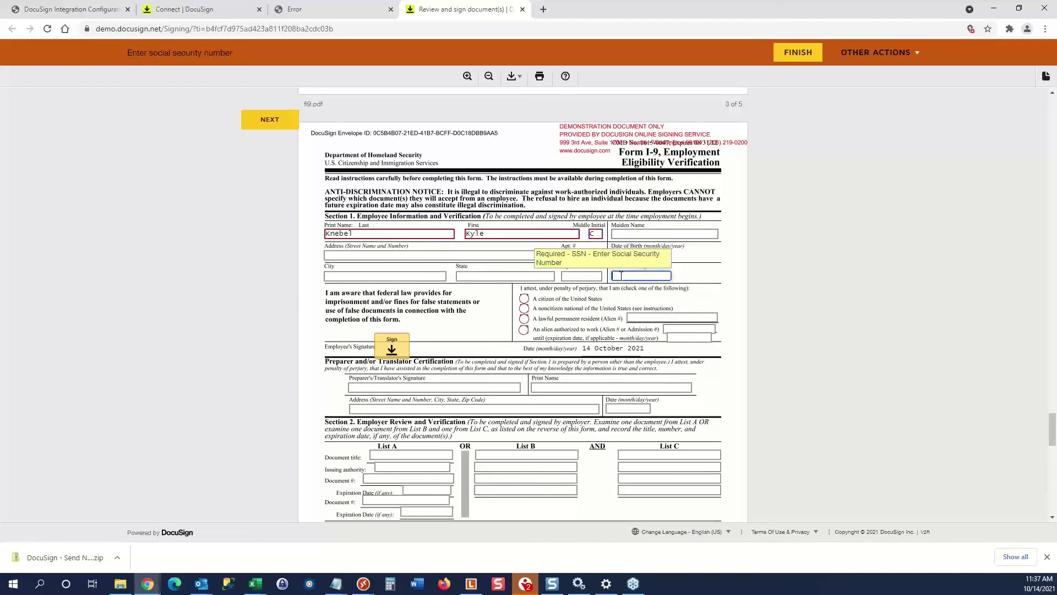
pyautogui.write('123-45-')
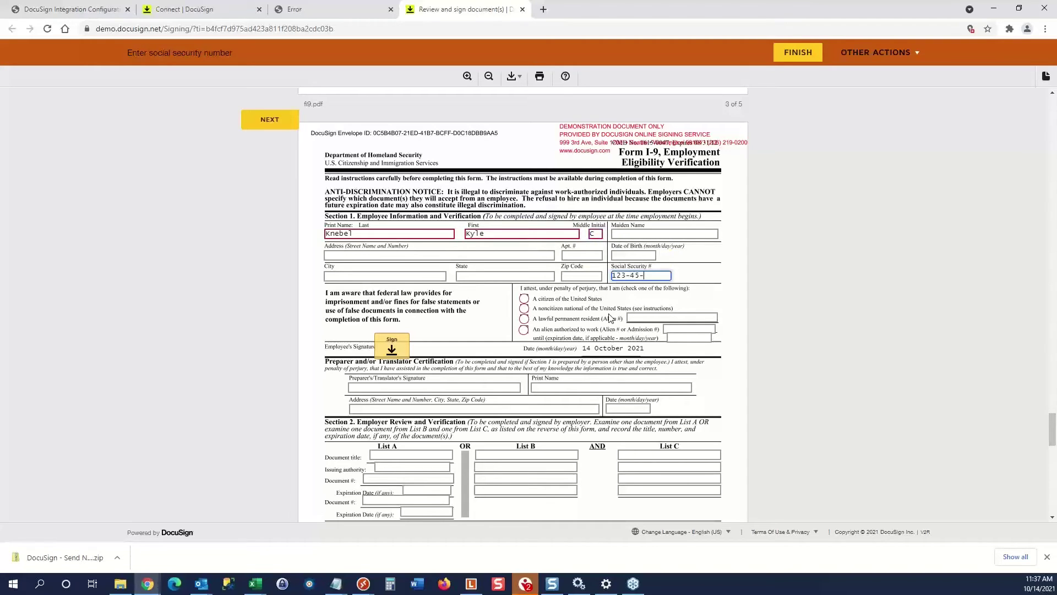
pyautogui.write('6789')
# Mark the employee as a citizen of the United States and sign I-9 Section 1.
pyautogui.click(530, 300)
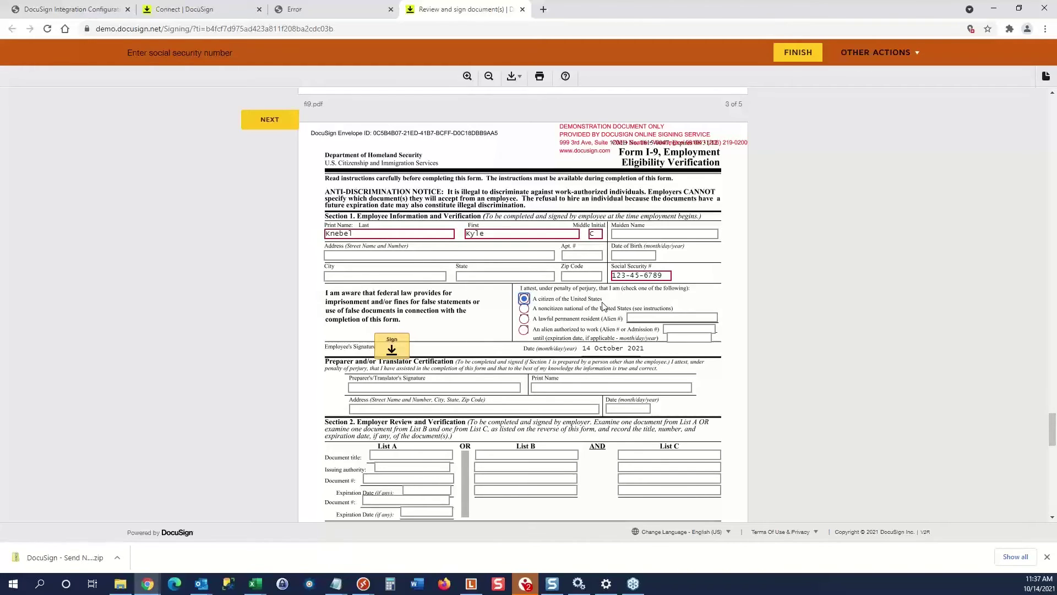
pyautogui.click(393, 347)
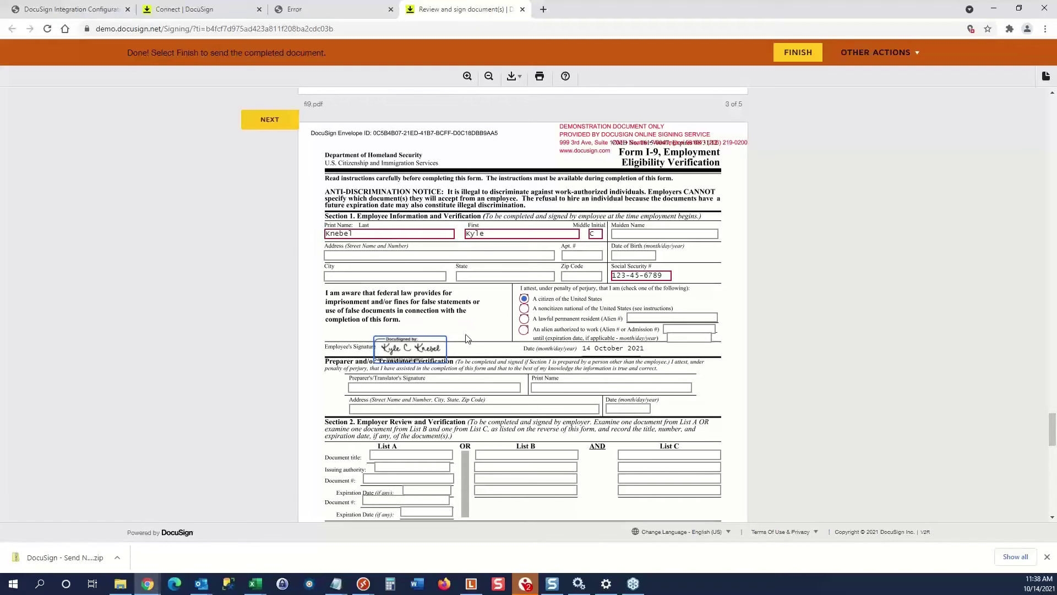
pyautogui.scroll(-4, 328, 333)
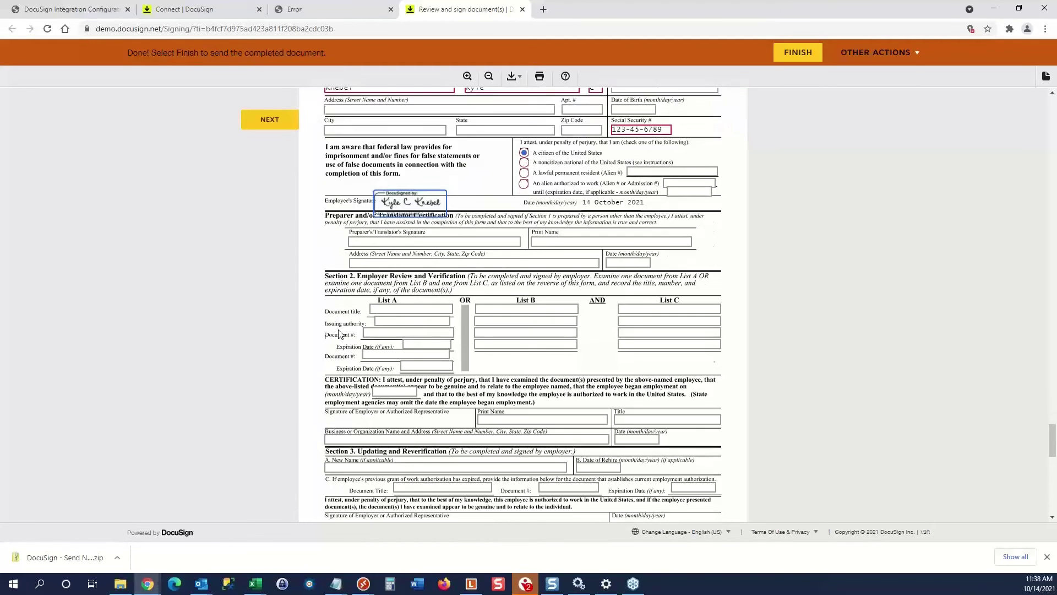
pyautogui.scroll(-3, 346, 335)
pyautogui.scroll(6, 347, 335)
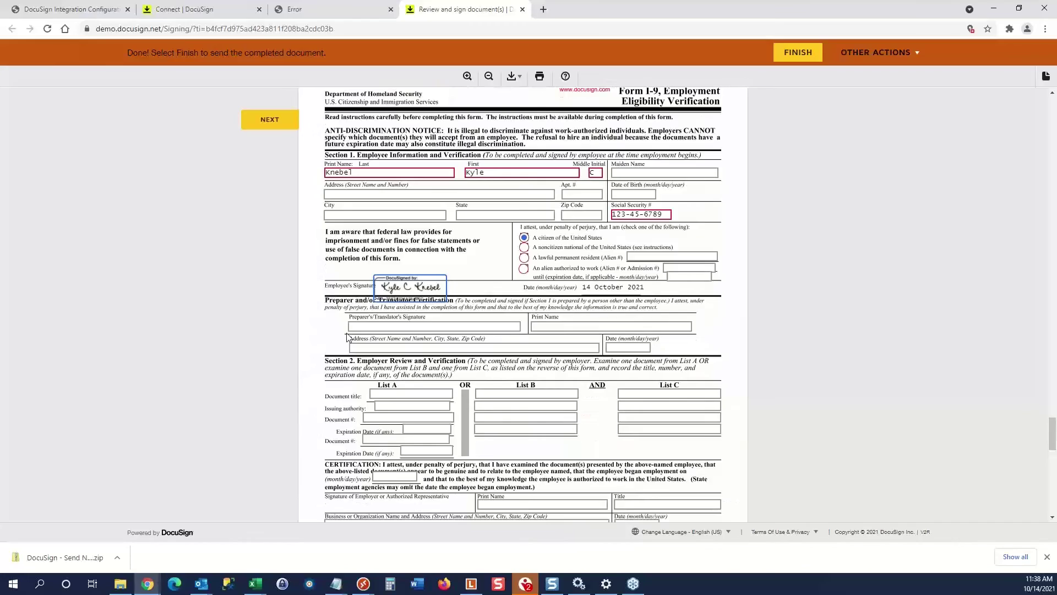
pyautogui.click(278, 126)
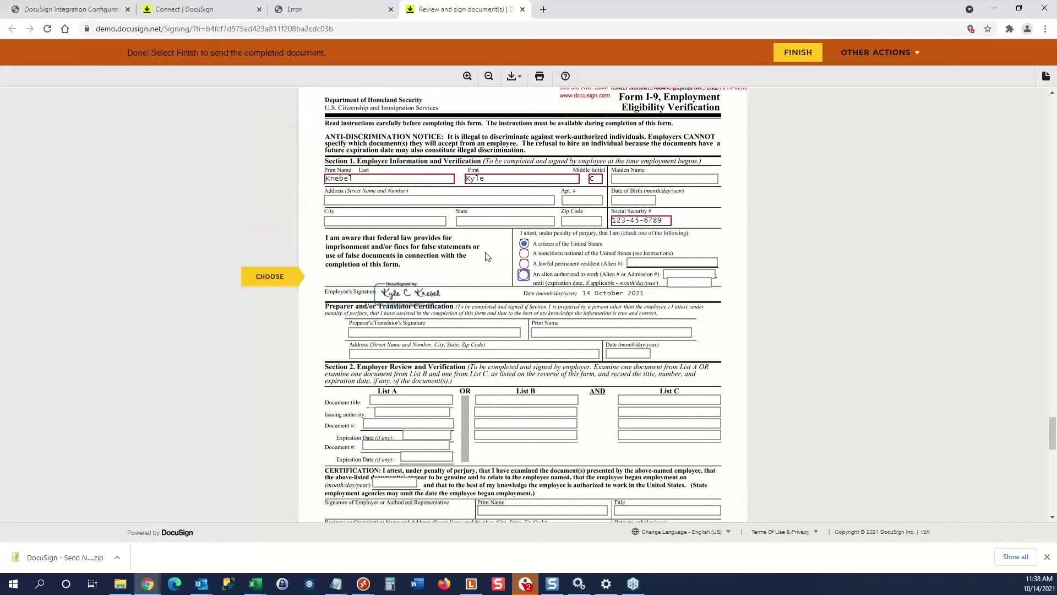
pyautogui.click(271, 276)
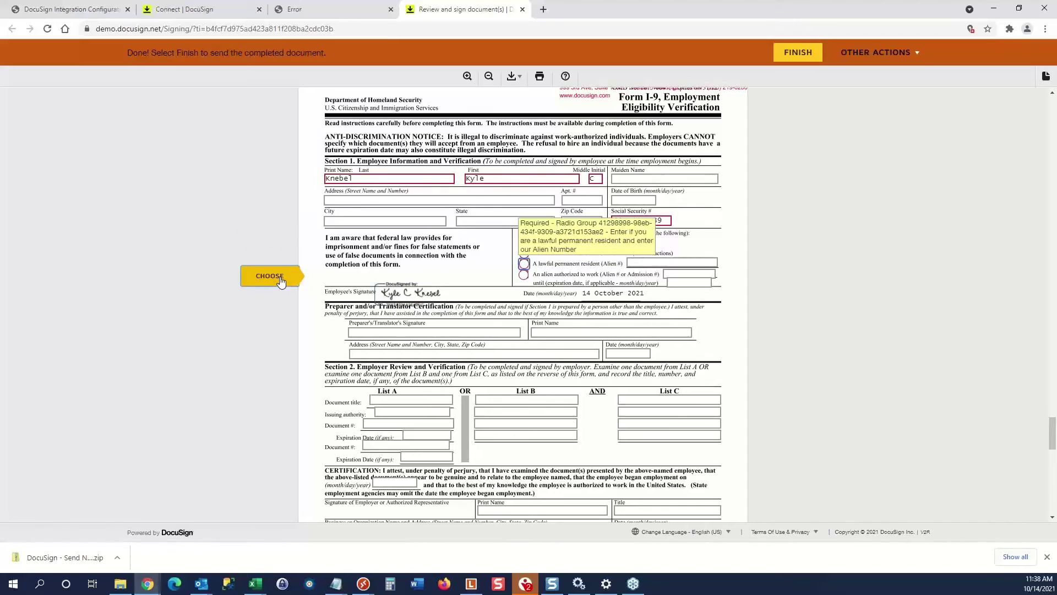
pyautogui.click(555, 245)
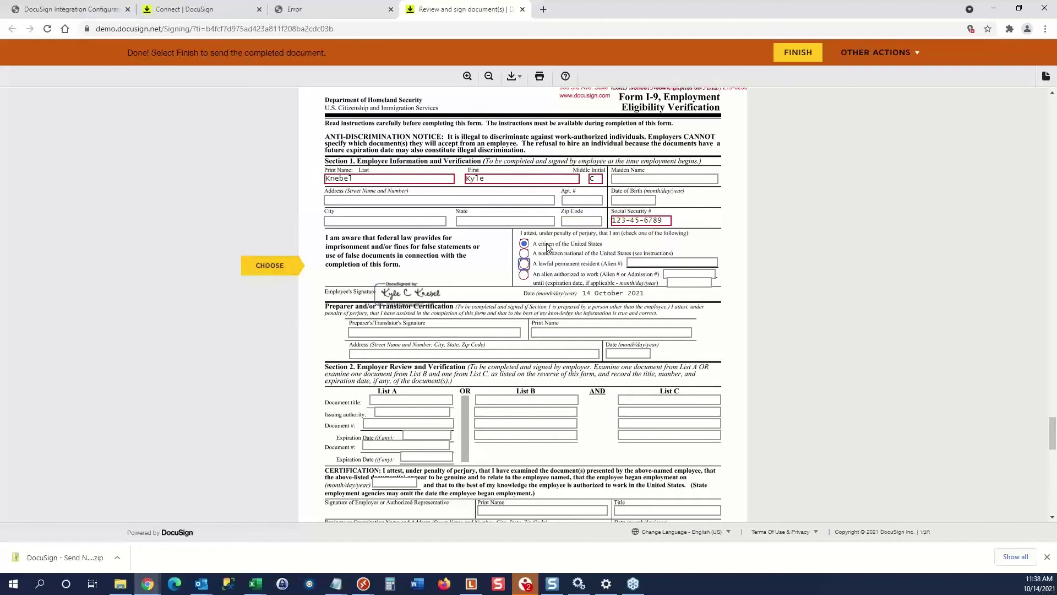
pyautogui.click(273, 267)
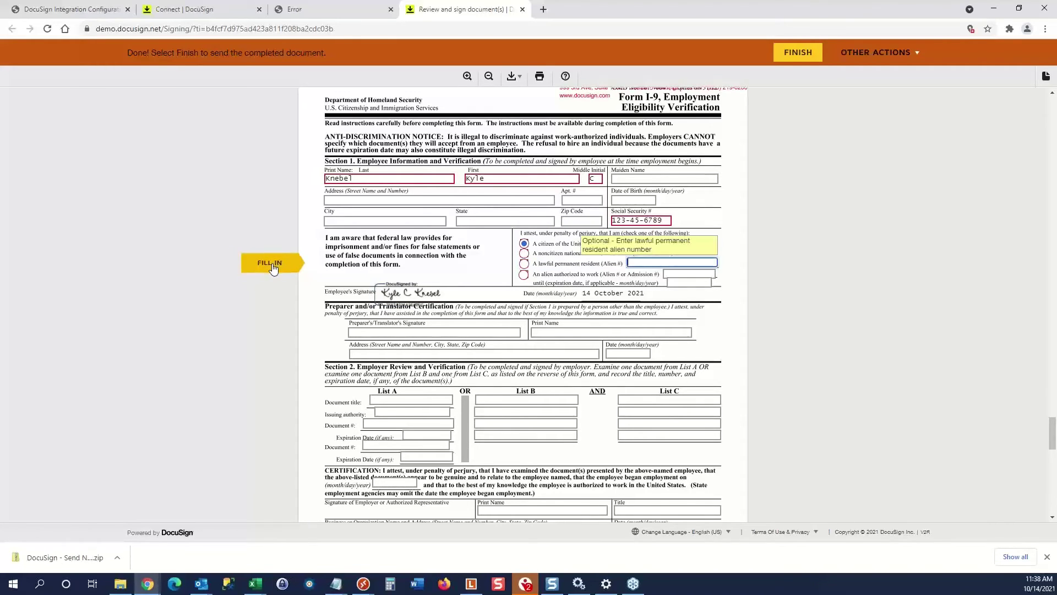
# Finish the DocuSign signing, log in to view the saved copy, and return to Outlook.
pyautogui.click(791, 56)
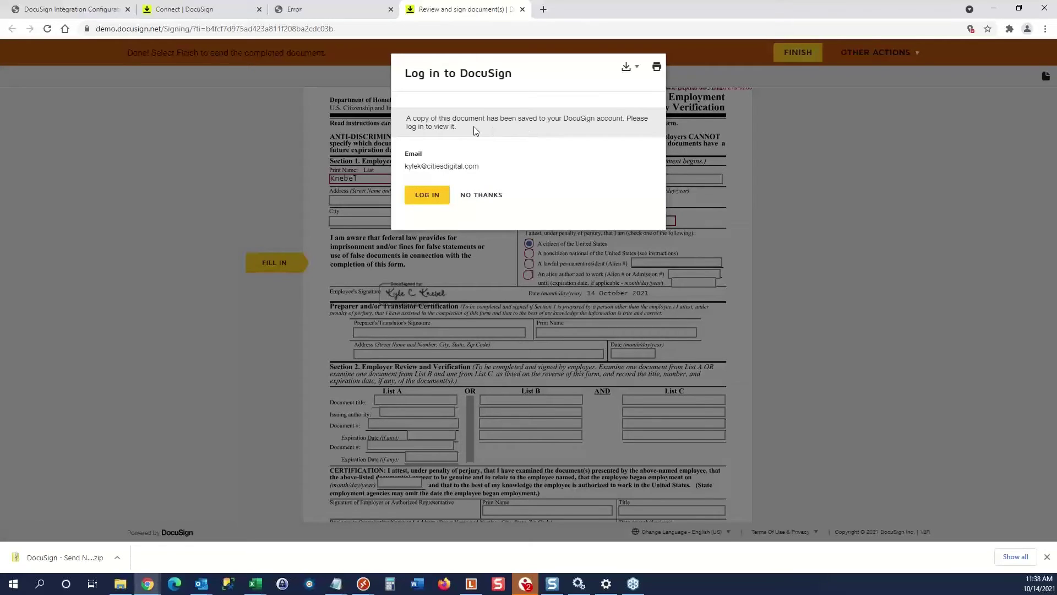
pyautogui.click(428, 196)
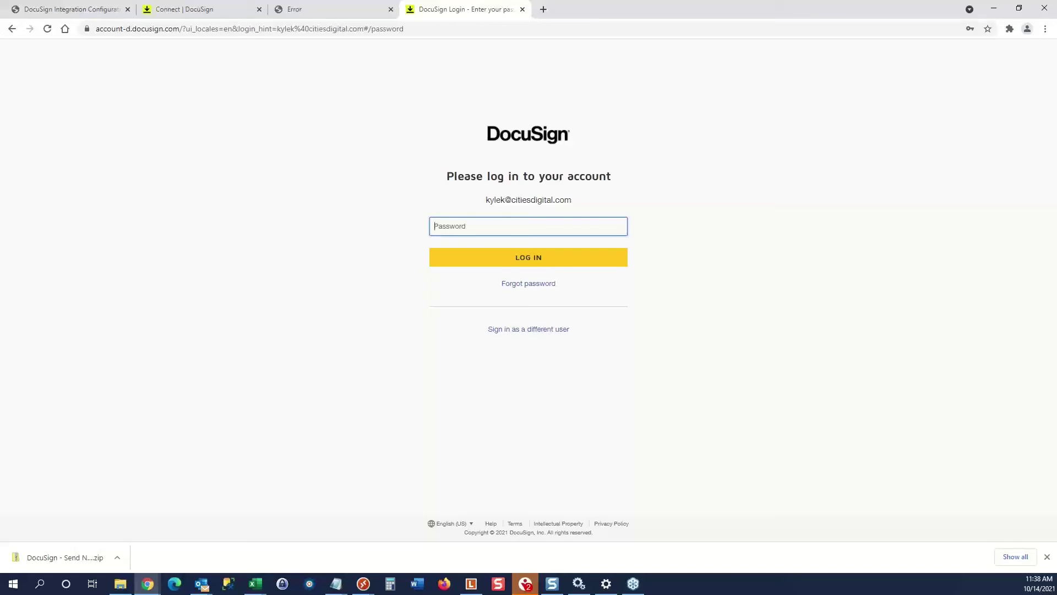
pyautogui.hotkey('alt', 'Tab')
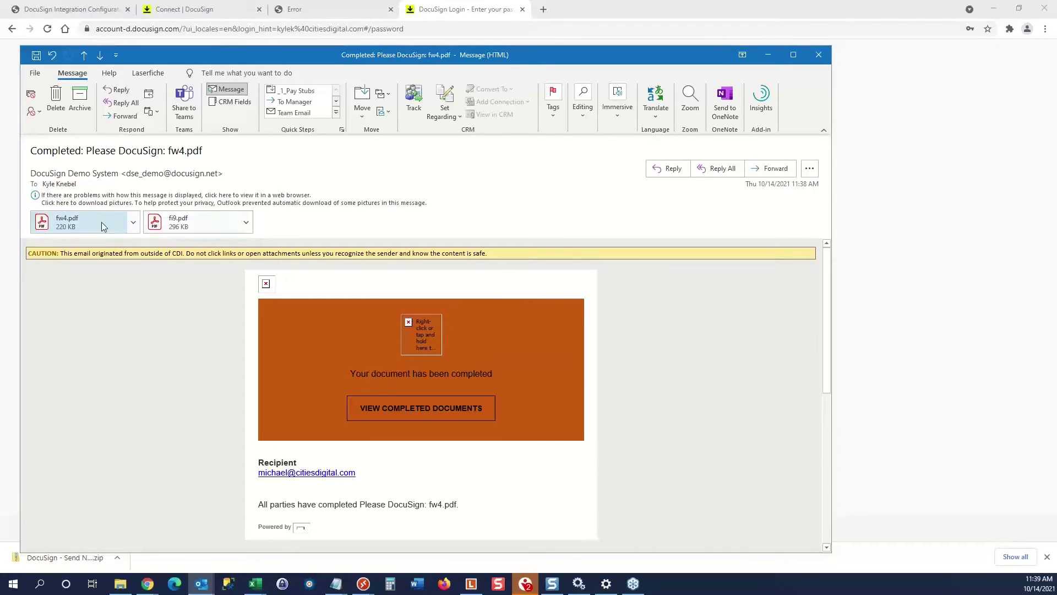
# Open VIEW COMPLETED DOCUMENTS from the 'Completed: Please DocuSign: fw4.pdf' email.
pyautogui.click(418, 410)
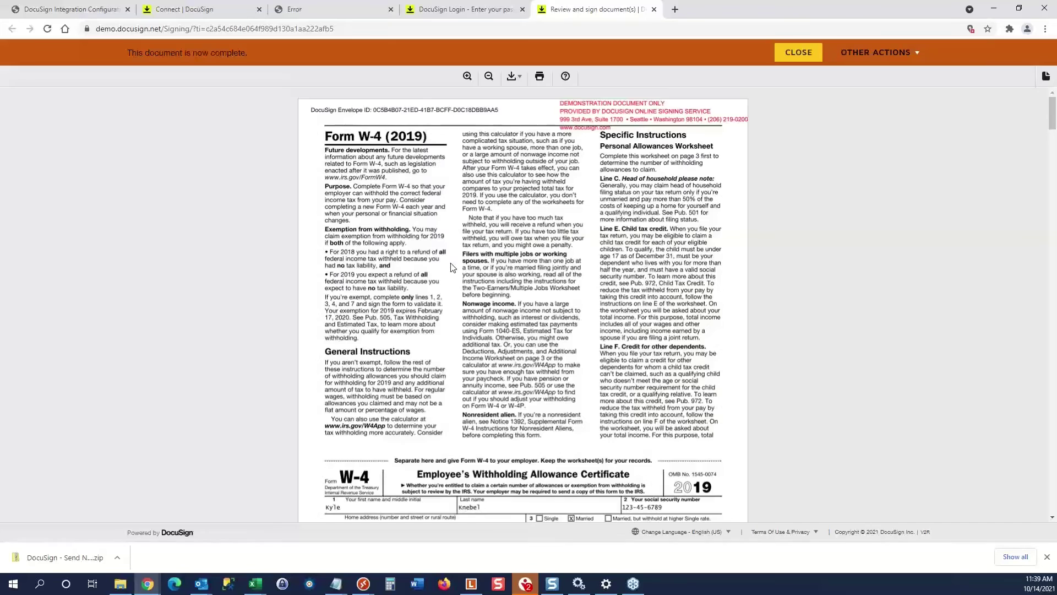
# Scroll the completed W-4 down to its signature certificate, then bring up the open remote desktop sessions.
pyautogui.scroll(-6, 392, 287)
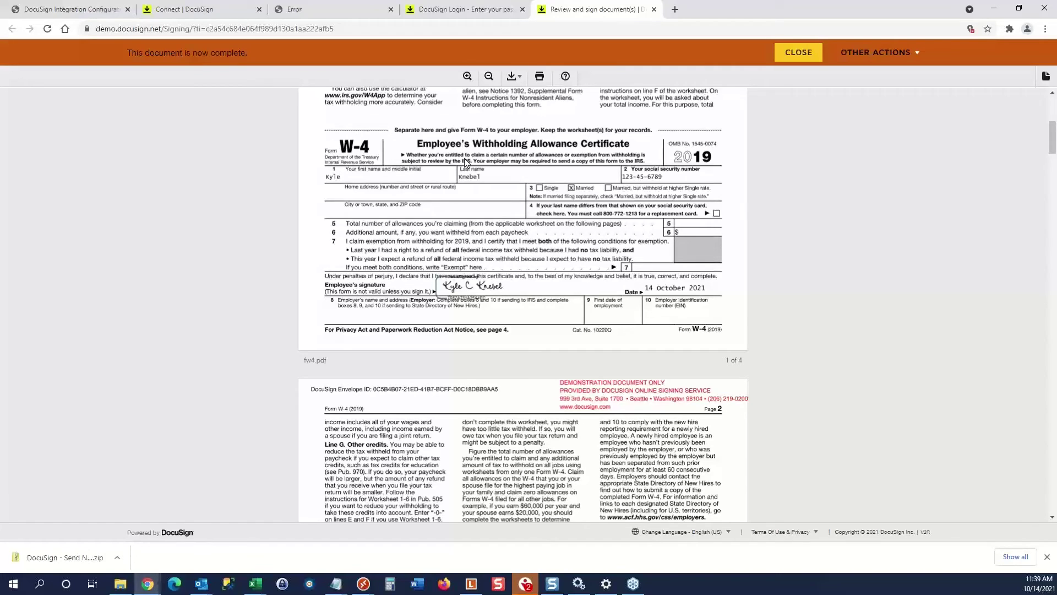
pyautogui.click(343, 31)
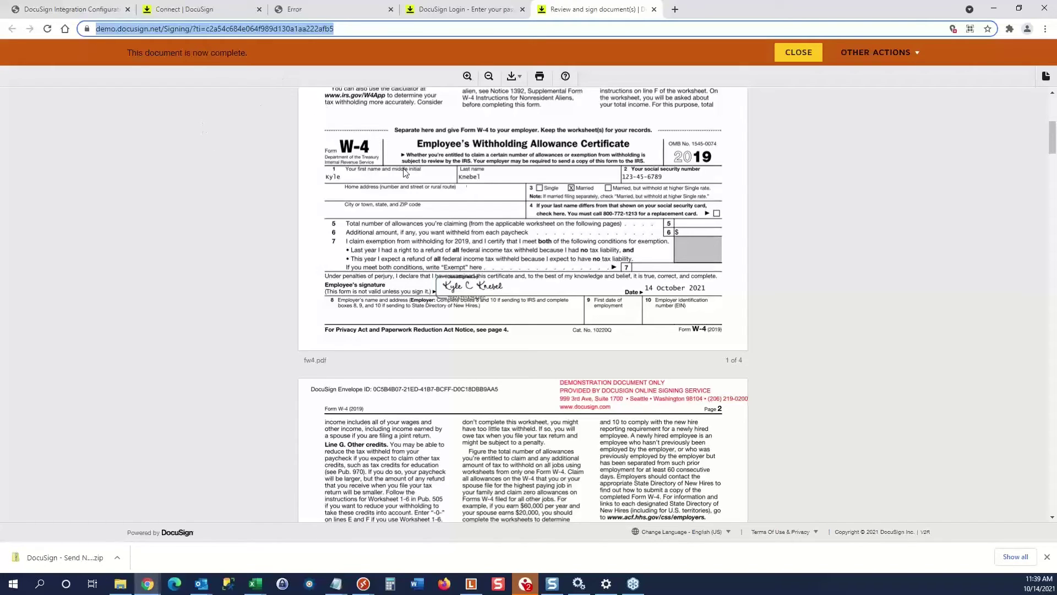
pyautogui.click(482, 182)
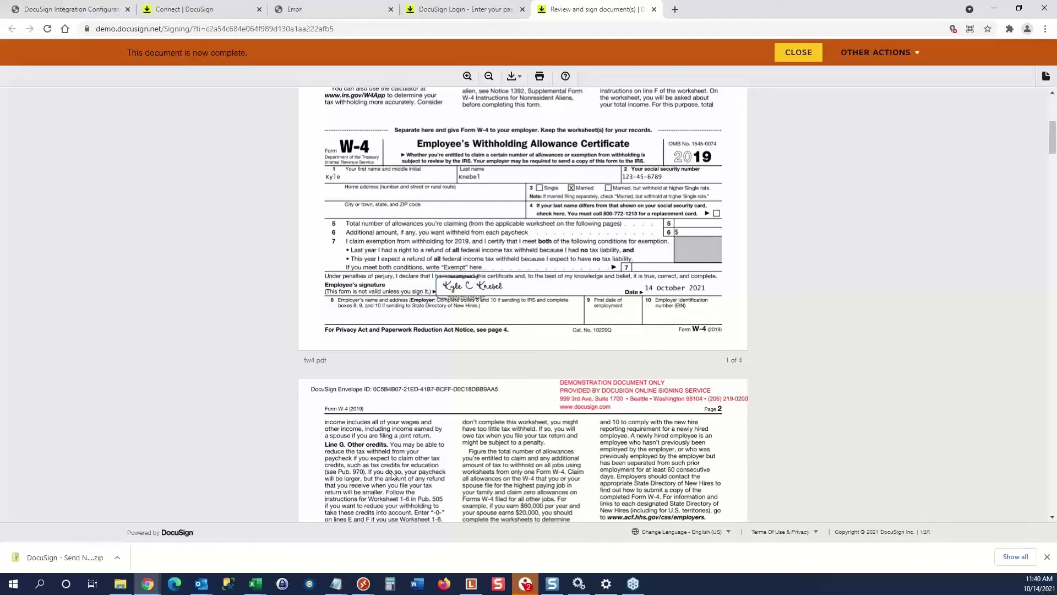
pyautogui.click(364, 584)
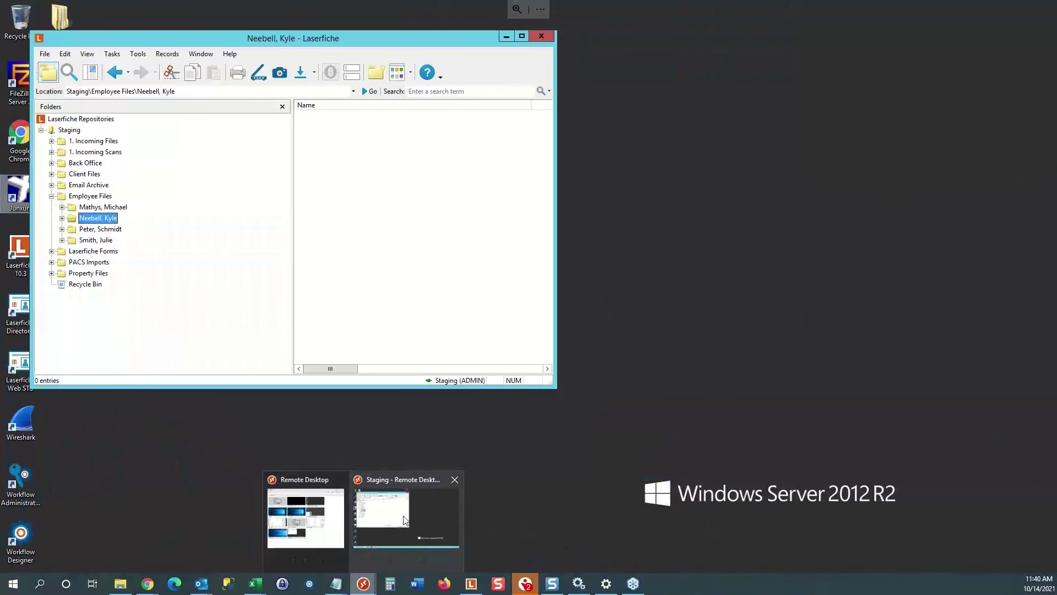
# Switch to the Staging remote desktop and open the new hire's folder under Employee Files.
pyautogui.click(405, 520)
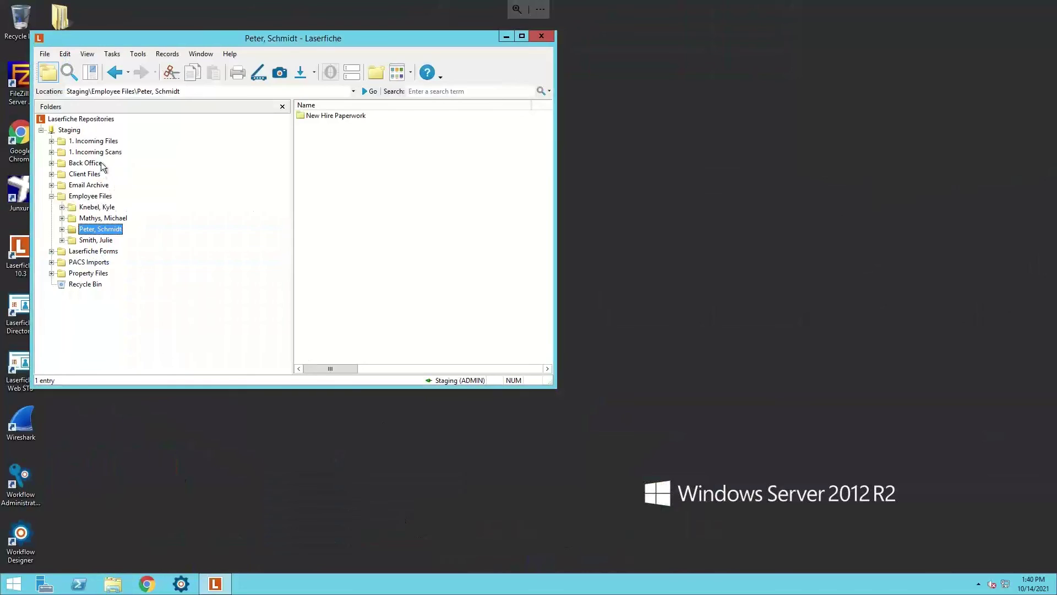
pyautogui.click(96, 208)
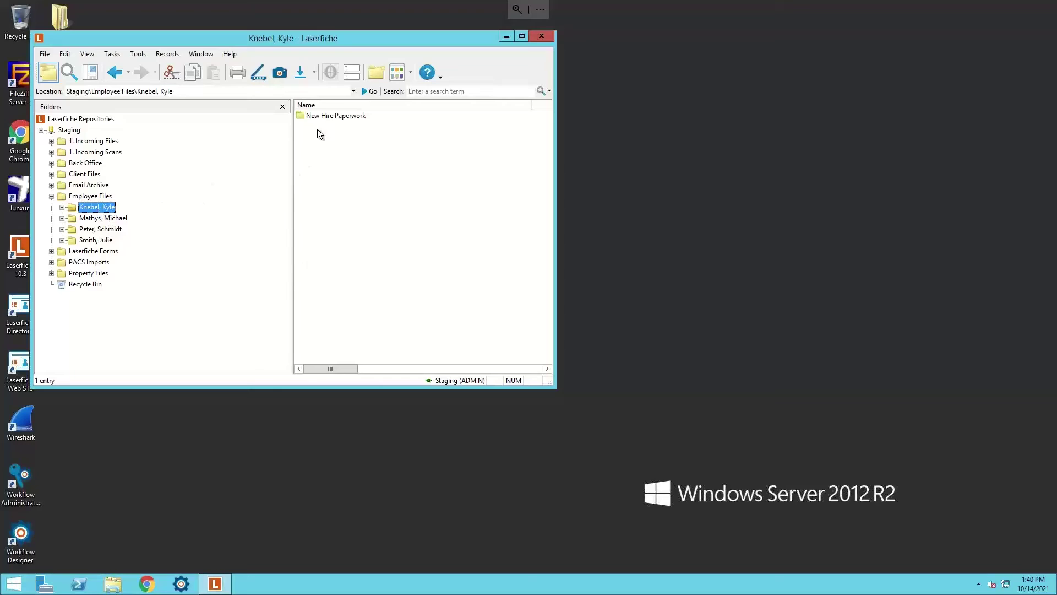
# Open New Hire Paperwork, check the Cert of Completion, Form I-9 and Form W-4, and reveal Entry IDs.
pyautogui.doubleClick(335, 116)
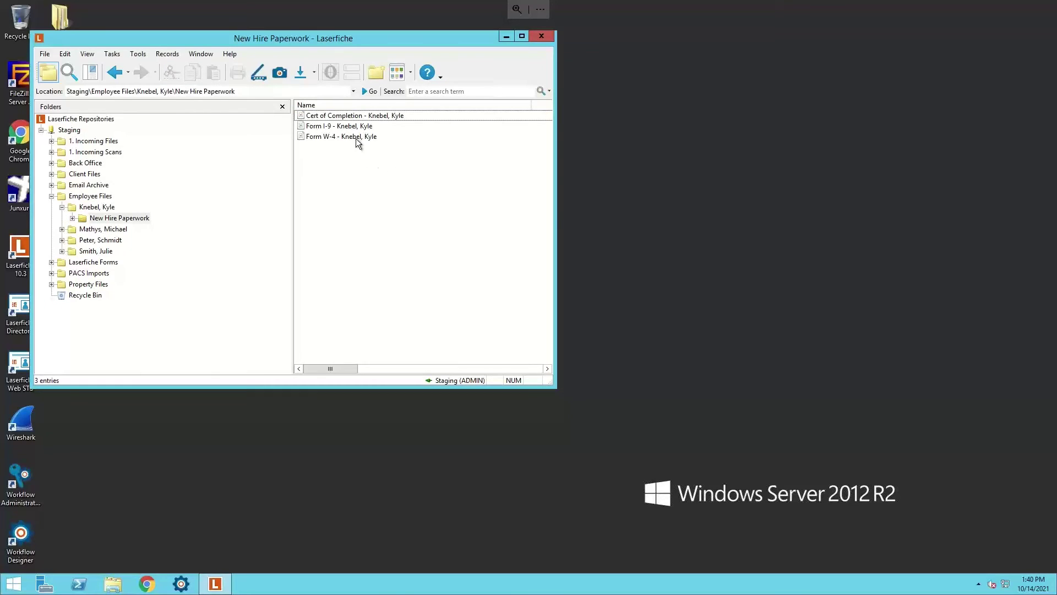
pyautogui.moveTo(352, 145); pyautogui.dragTo(335, 124)
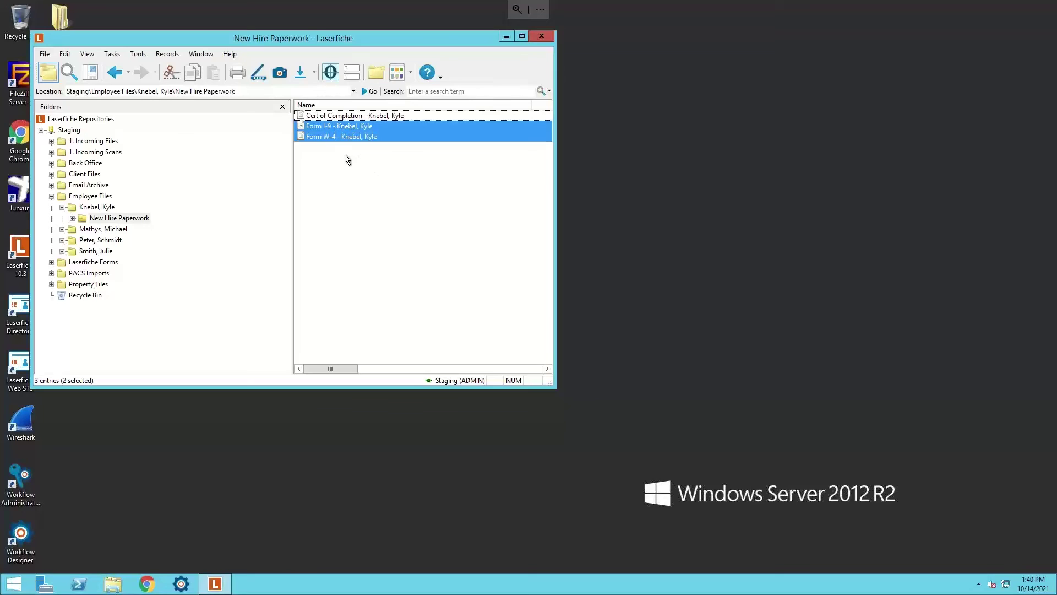
pyautogui.click(339, 152)
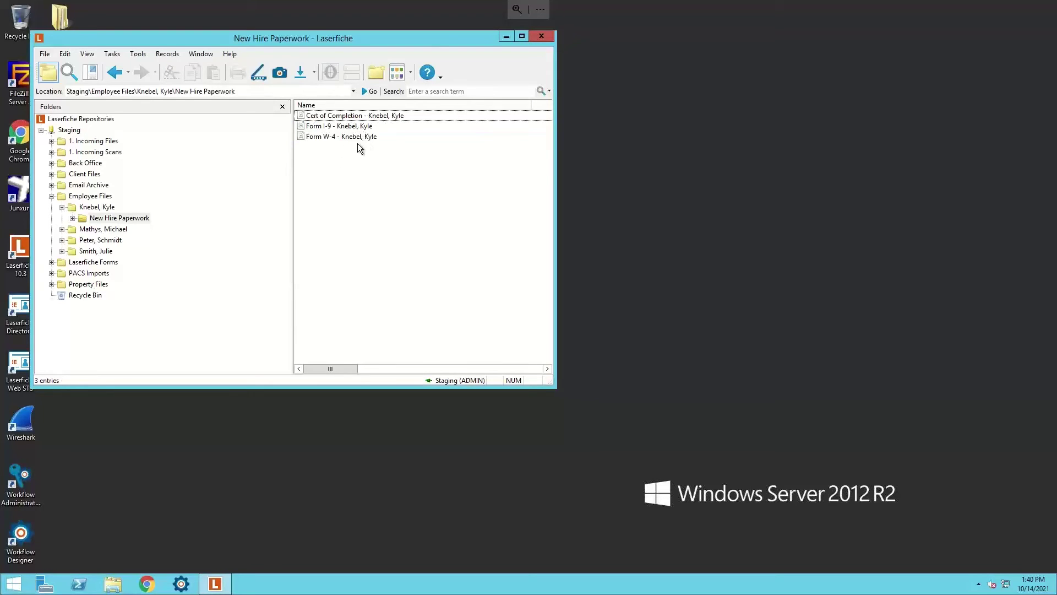
pyautogui.click(348, 116)
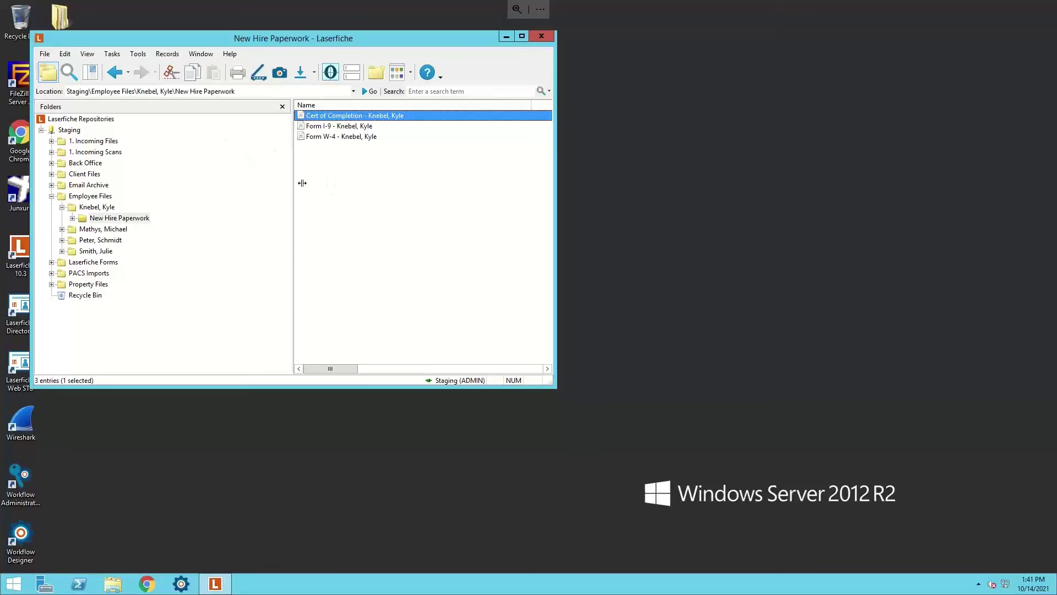
pyautogui.moveTo(295, 190); pyautogui.dragTo(250, 188)
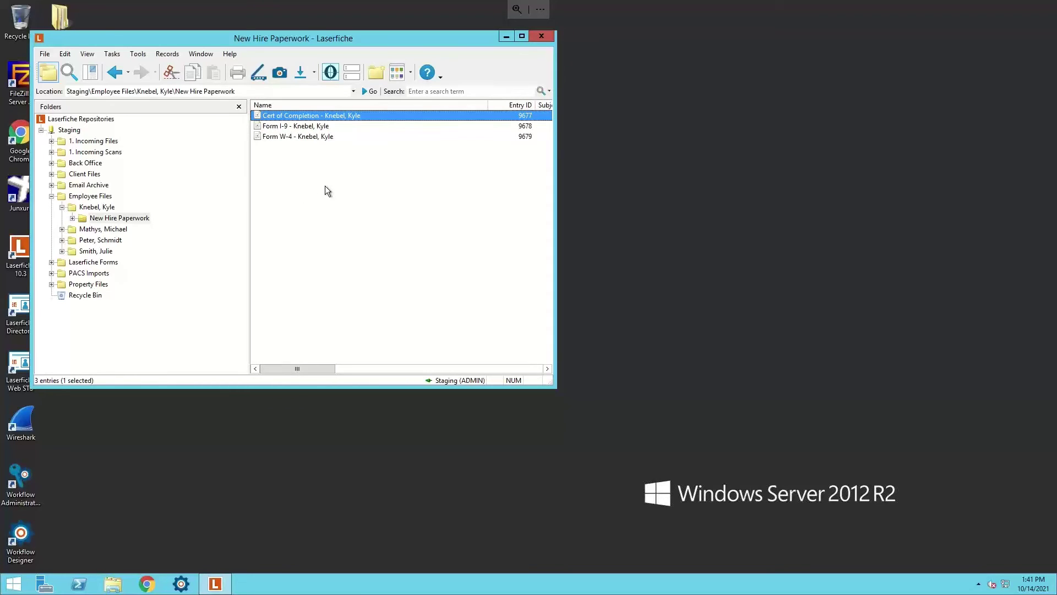